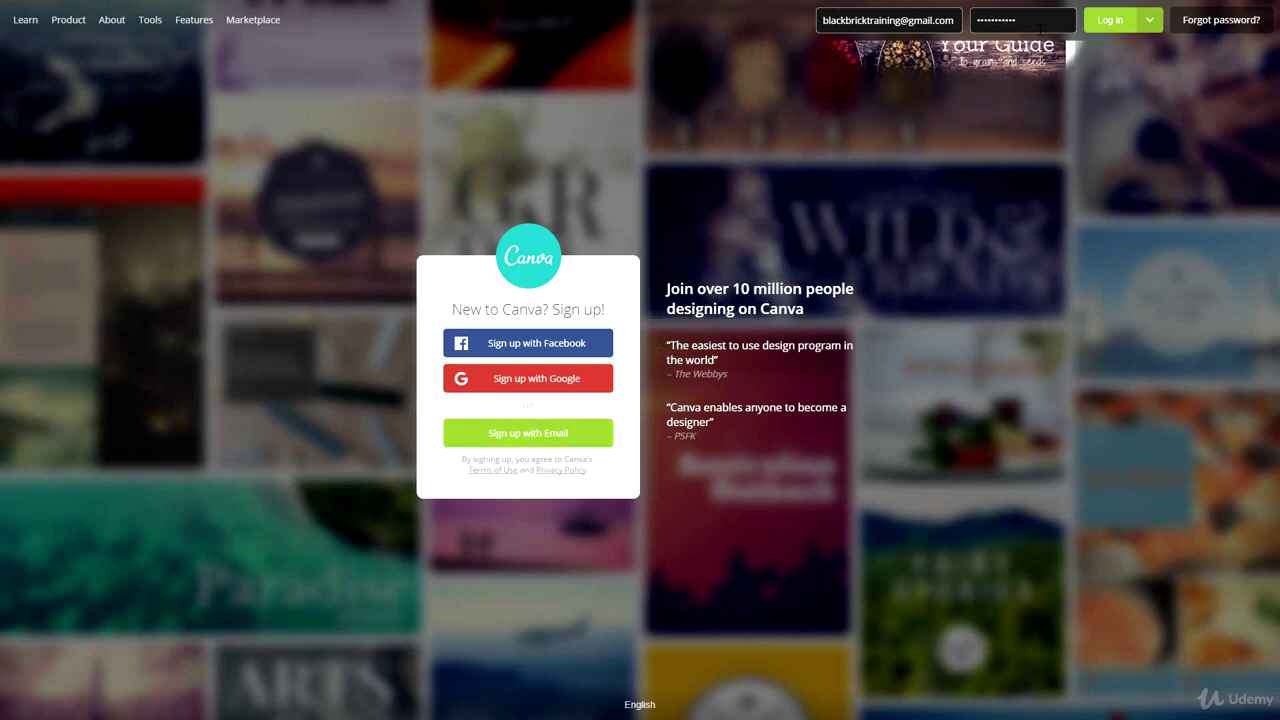
Log in to the account with the e-mail and password already filled in
left_click(1110, 20)
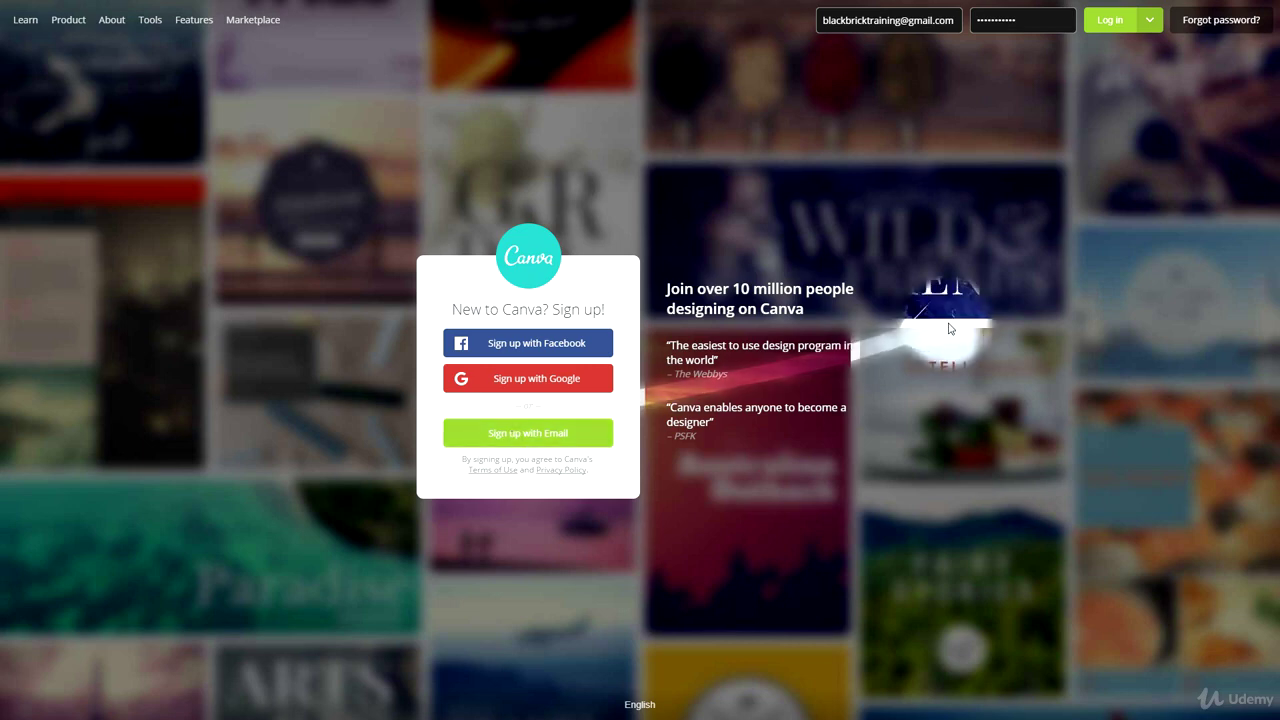
left_click(1108, 22)
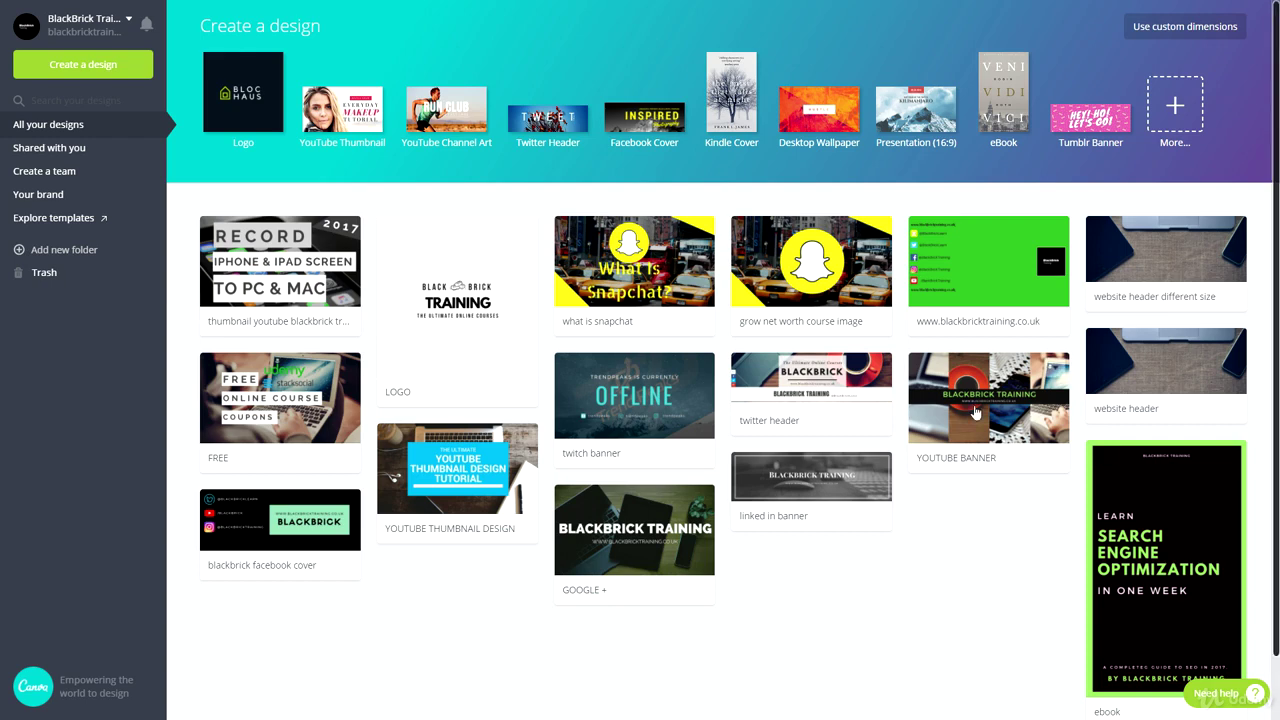
Look through the account menu and the options of the "thumbnail youtube blackbrick training" design
left_click(226, 323)
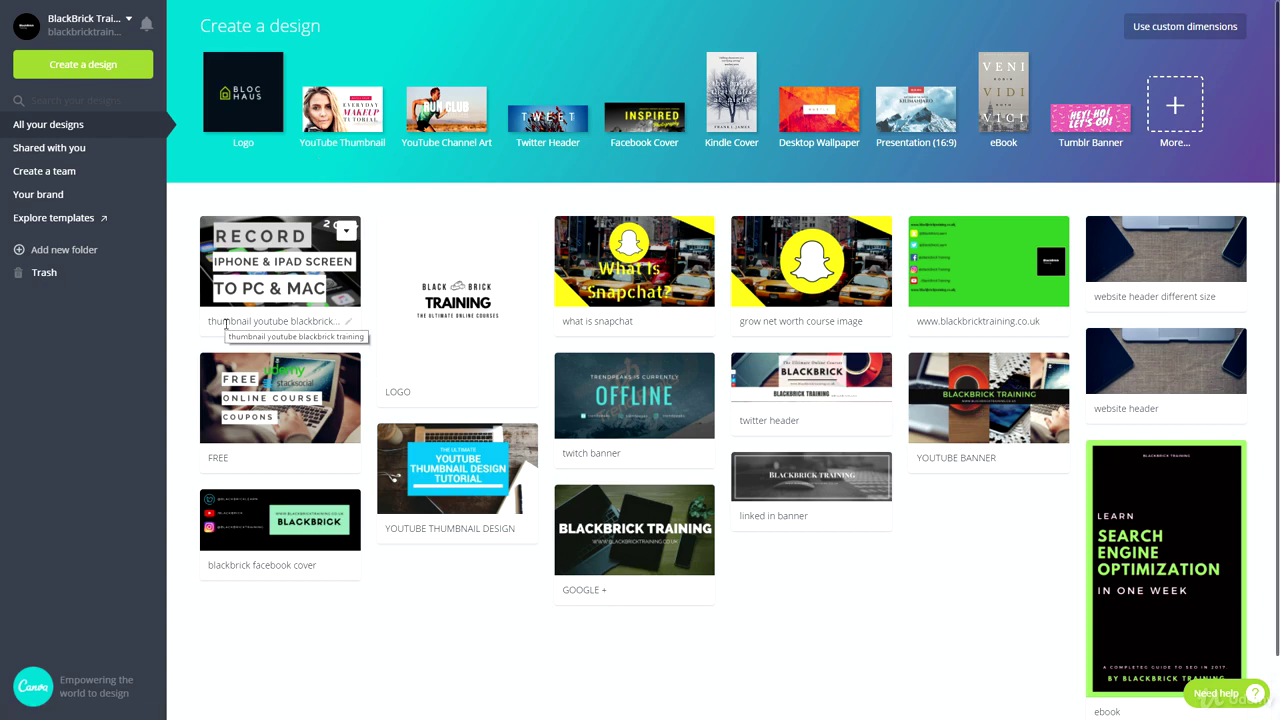
left_click(128, 326)
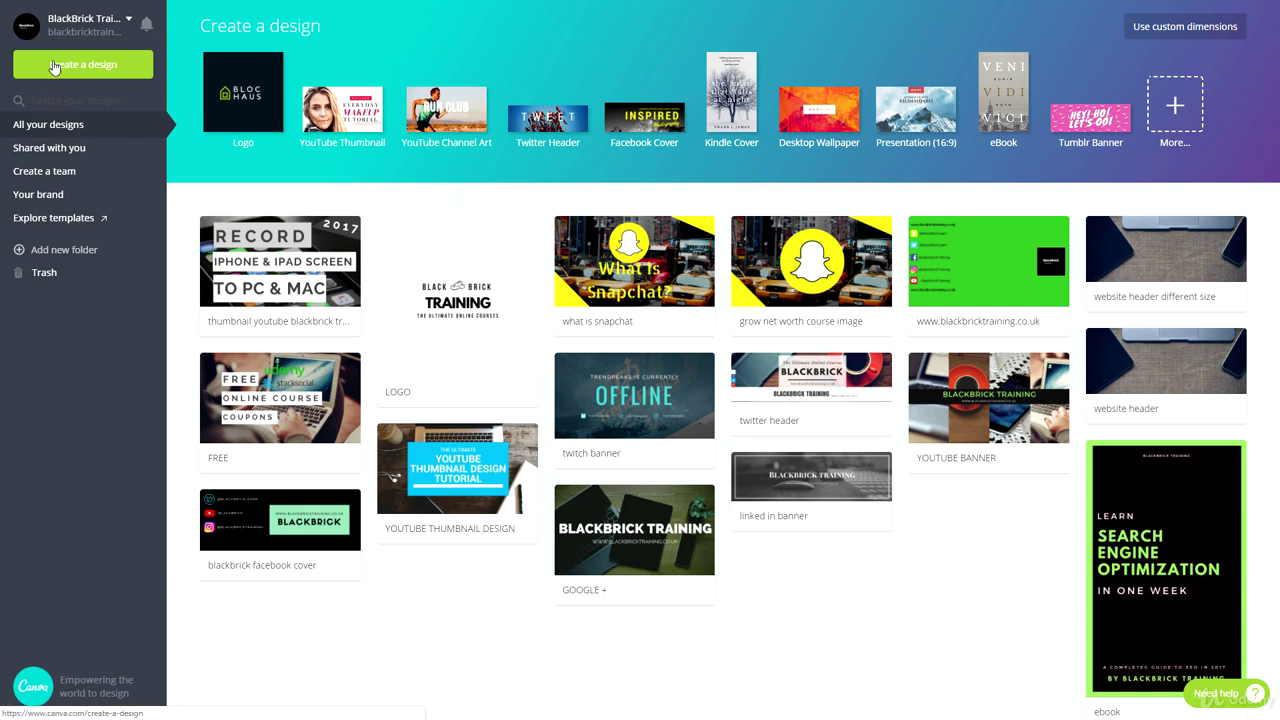
left_click(127, 21)
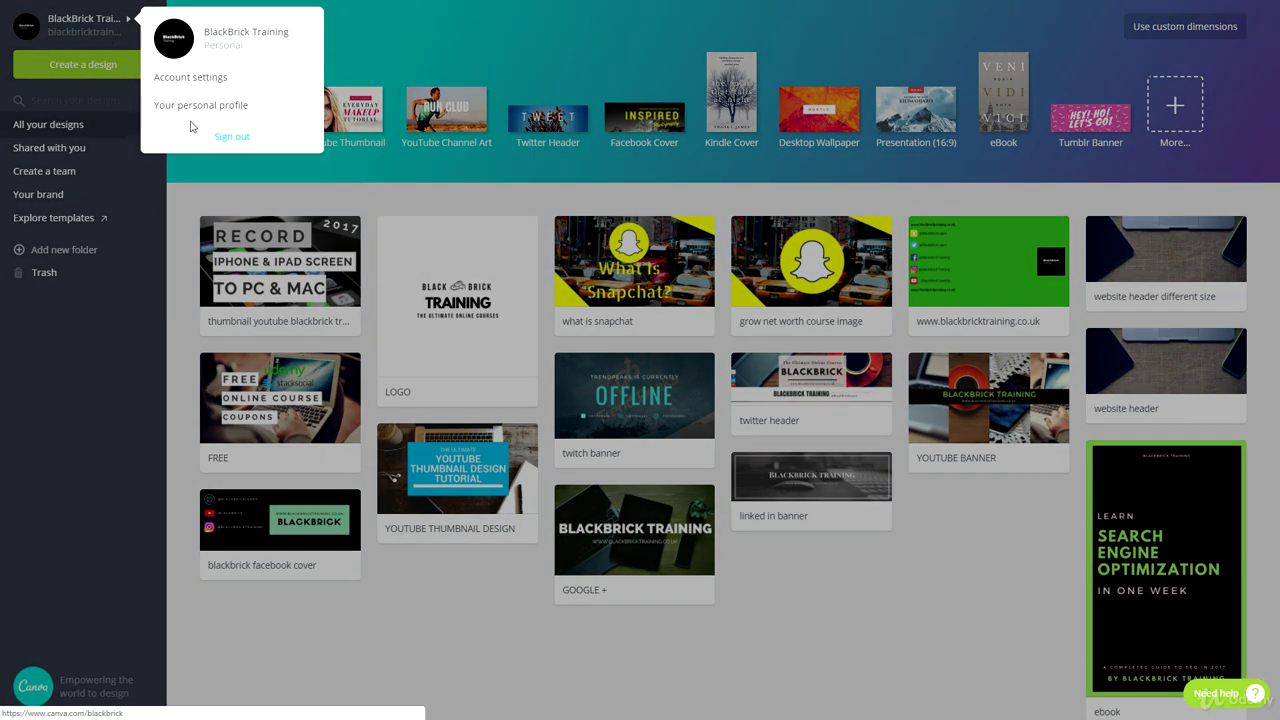
left_click(125, 22)
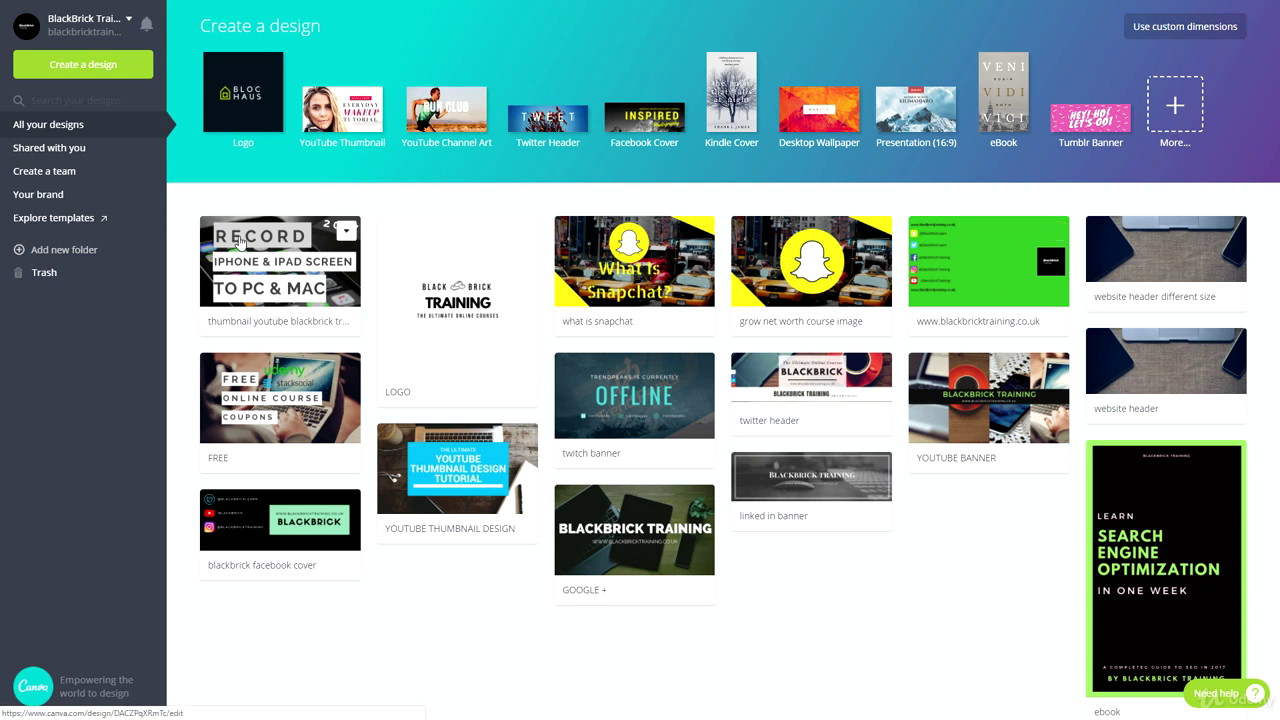
left_click(343, 232)
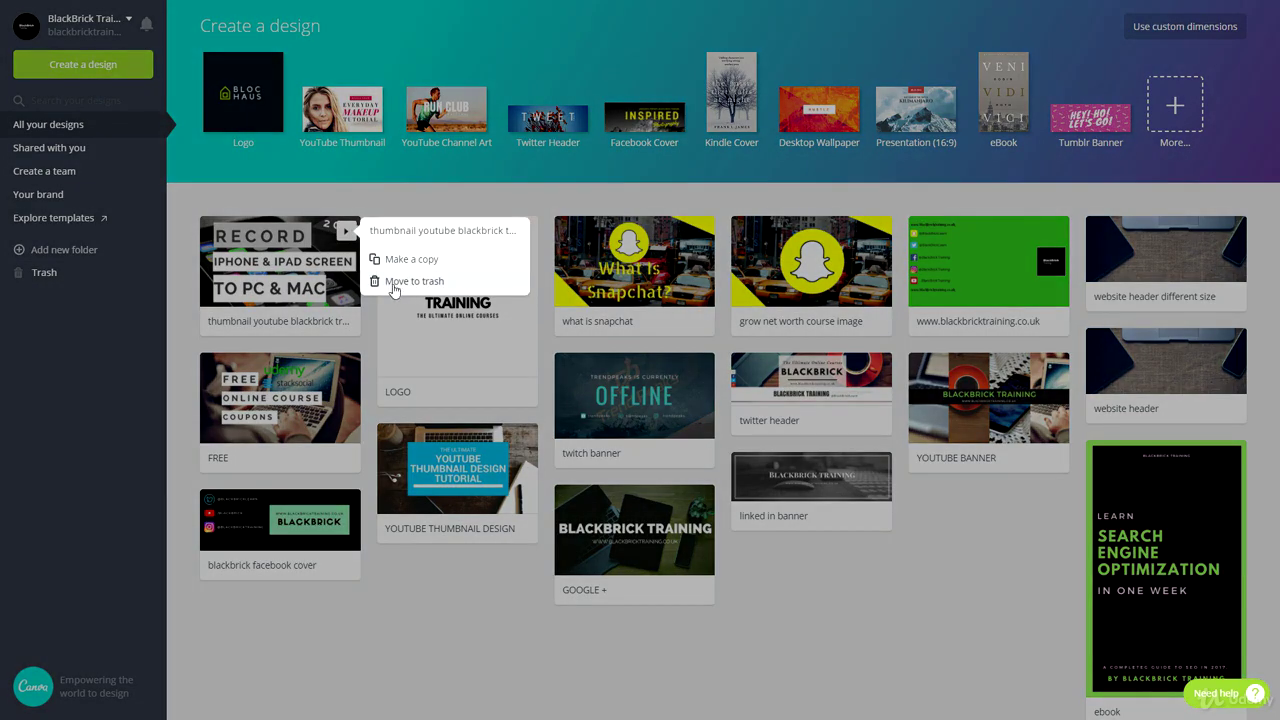
left_click(928, 615)
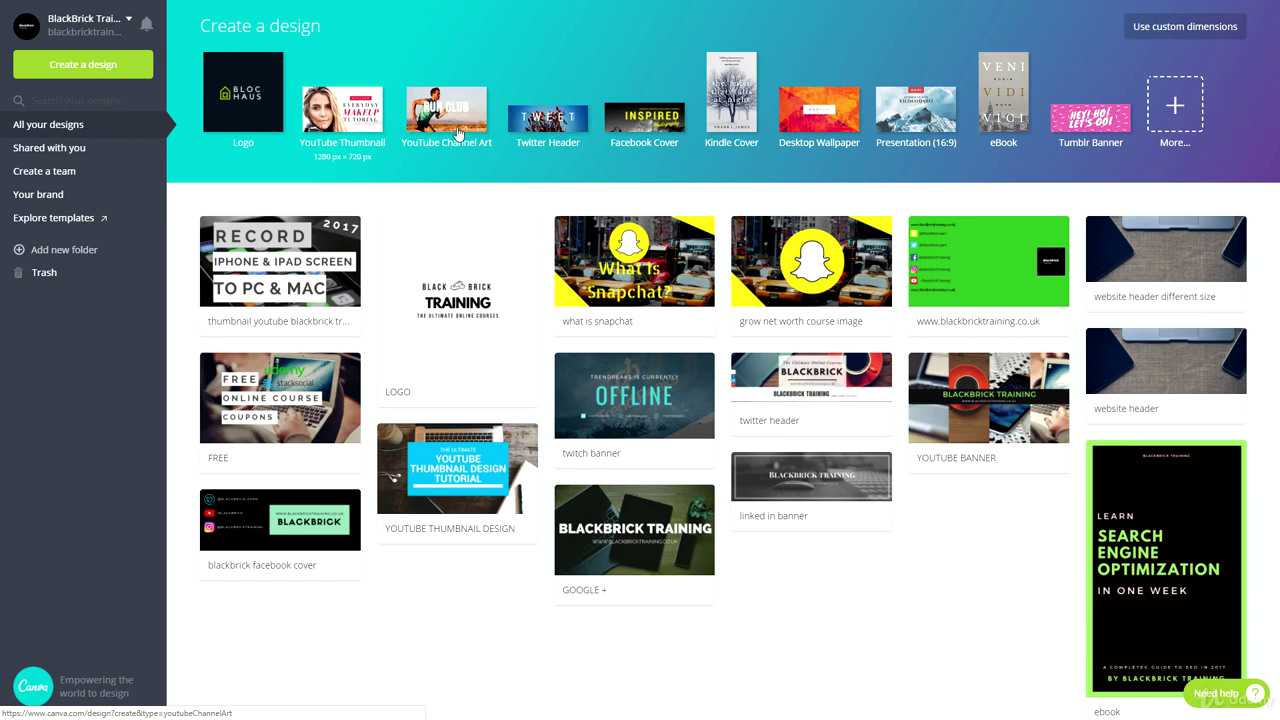
Create a new YouTube Thumbnail design from the Social Media & Email Headers category in the full list of design types
left_click(1173, 104)
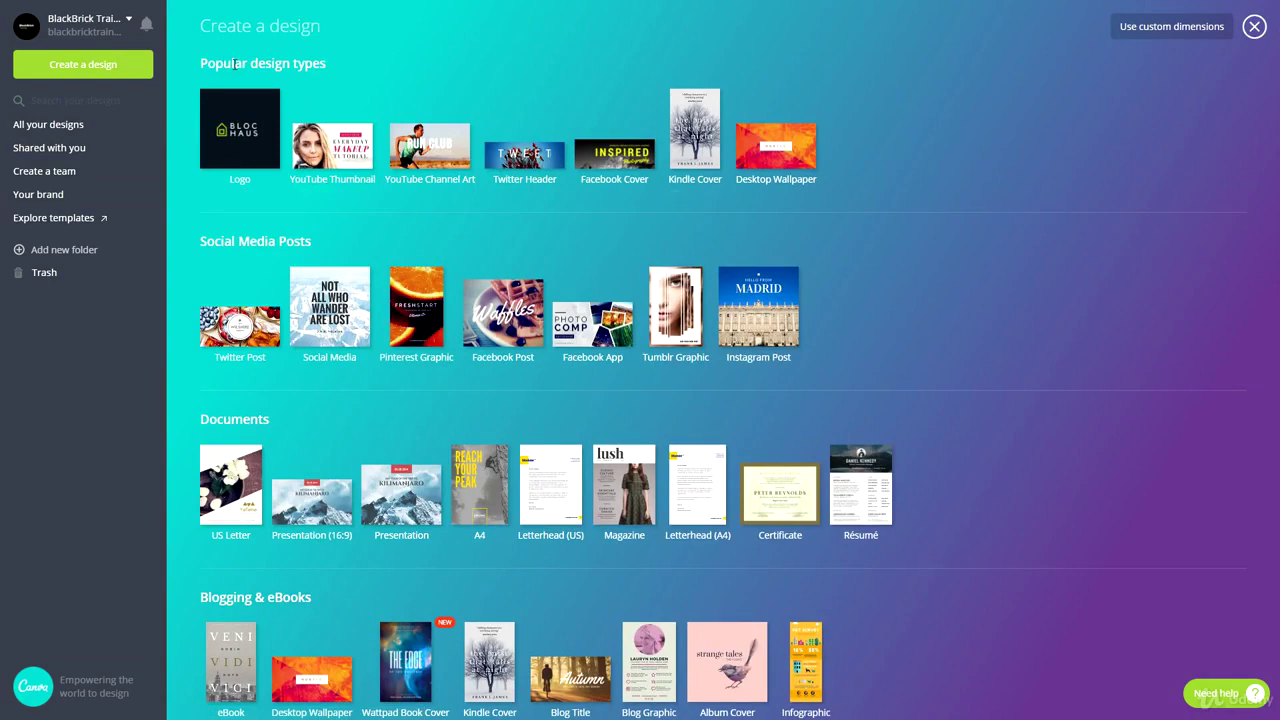
scroll(221, 80, "down", 2)
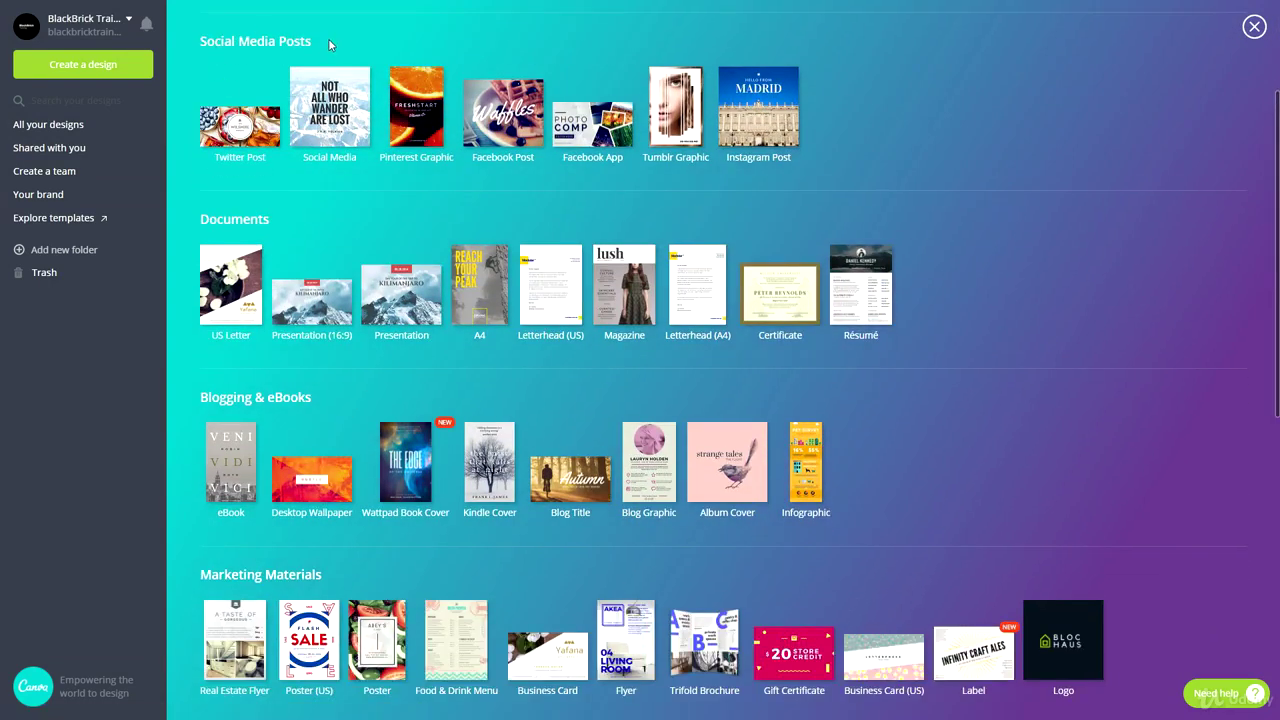
scroll(244, 228, "down", 1)
scroll(248, 160, "down", 1)
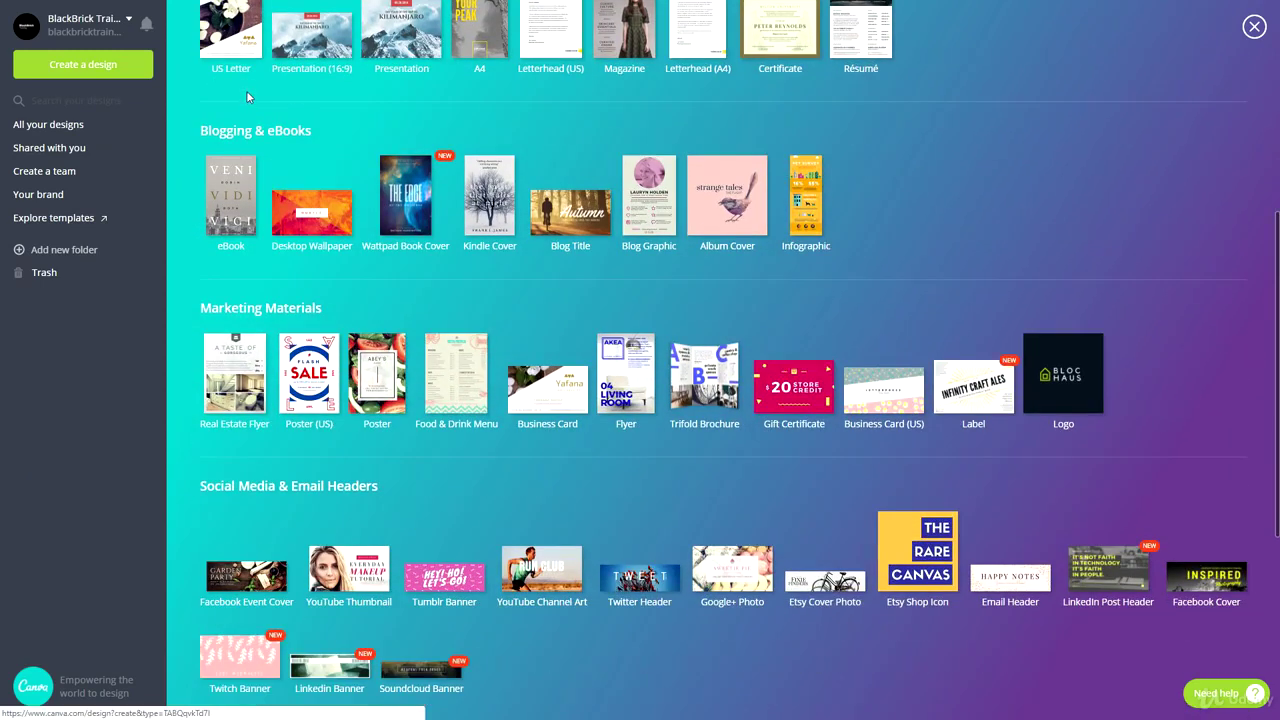
scroll(350, 140, "down", 2)
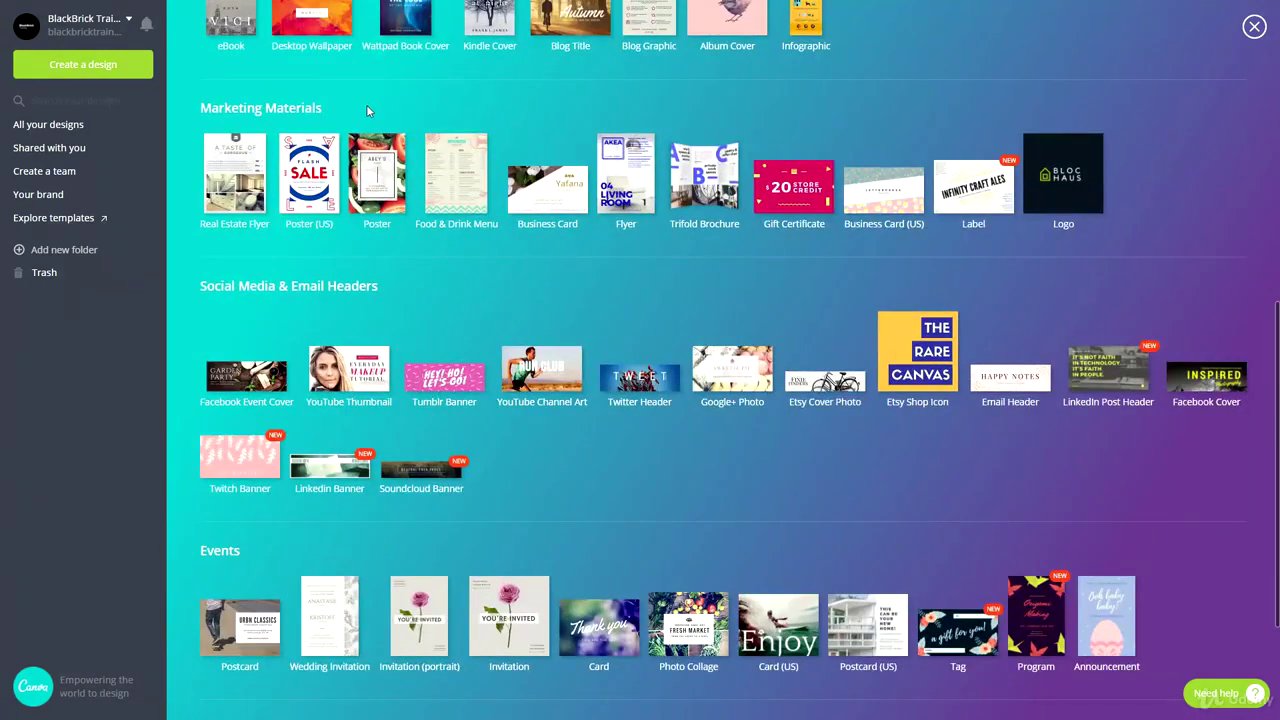
scroll(366, 146, "down", 2)
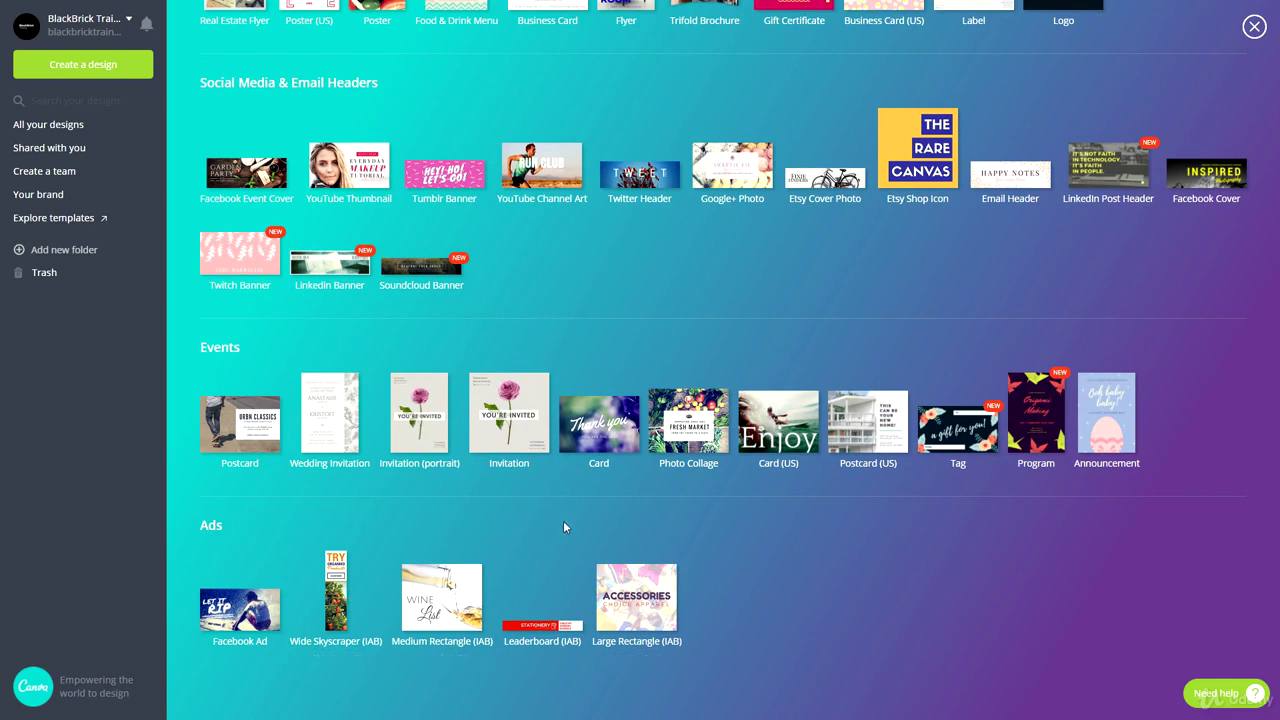
scroll(555, 525, "up", 3)
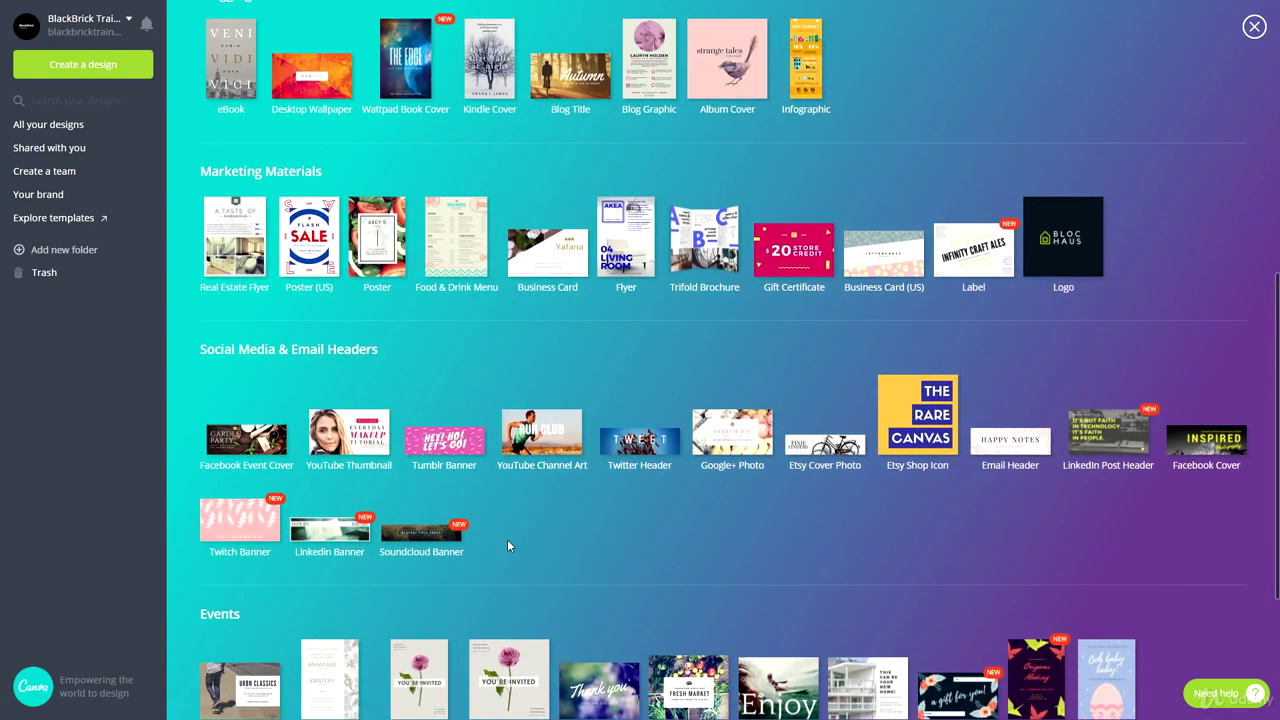
left_click(370, 440)
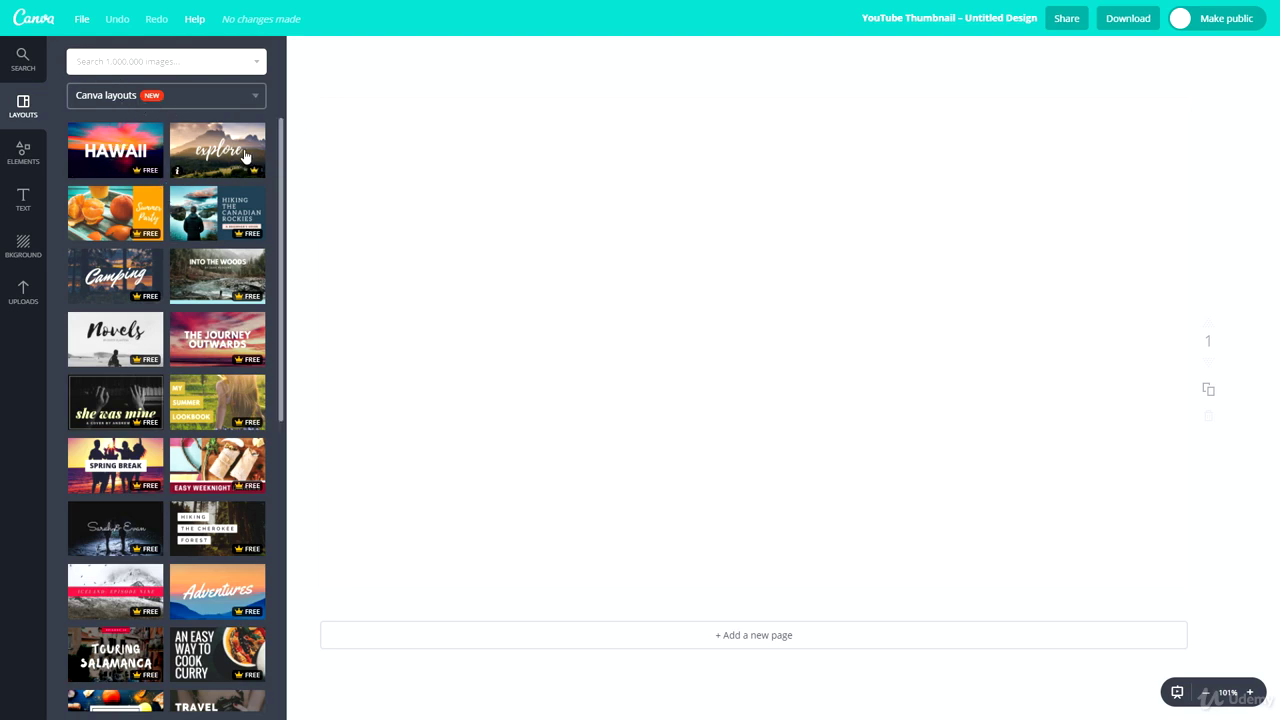
Try the "explore" layout on the blank page, redoing and undoing its placement
left_click(212, 155)
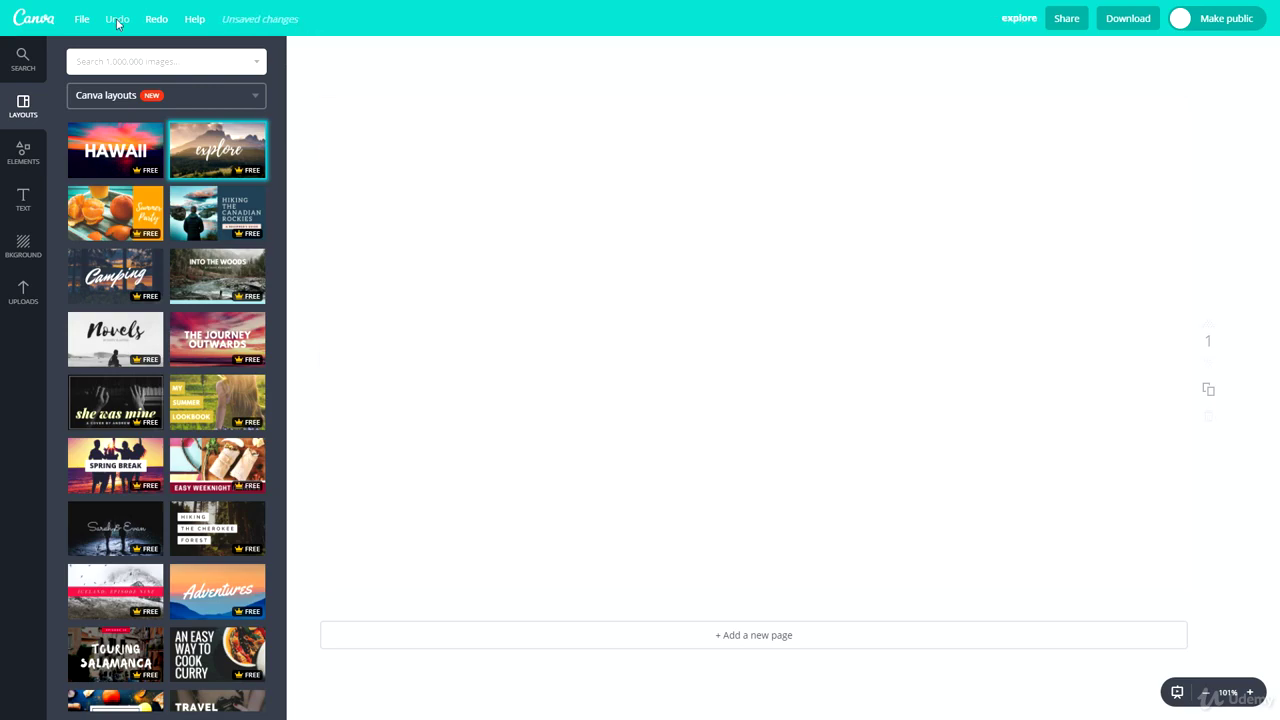
left_click(82, 19)
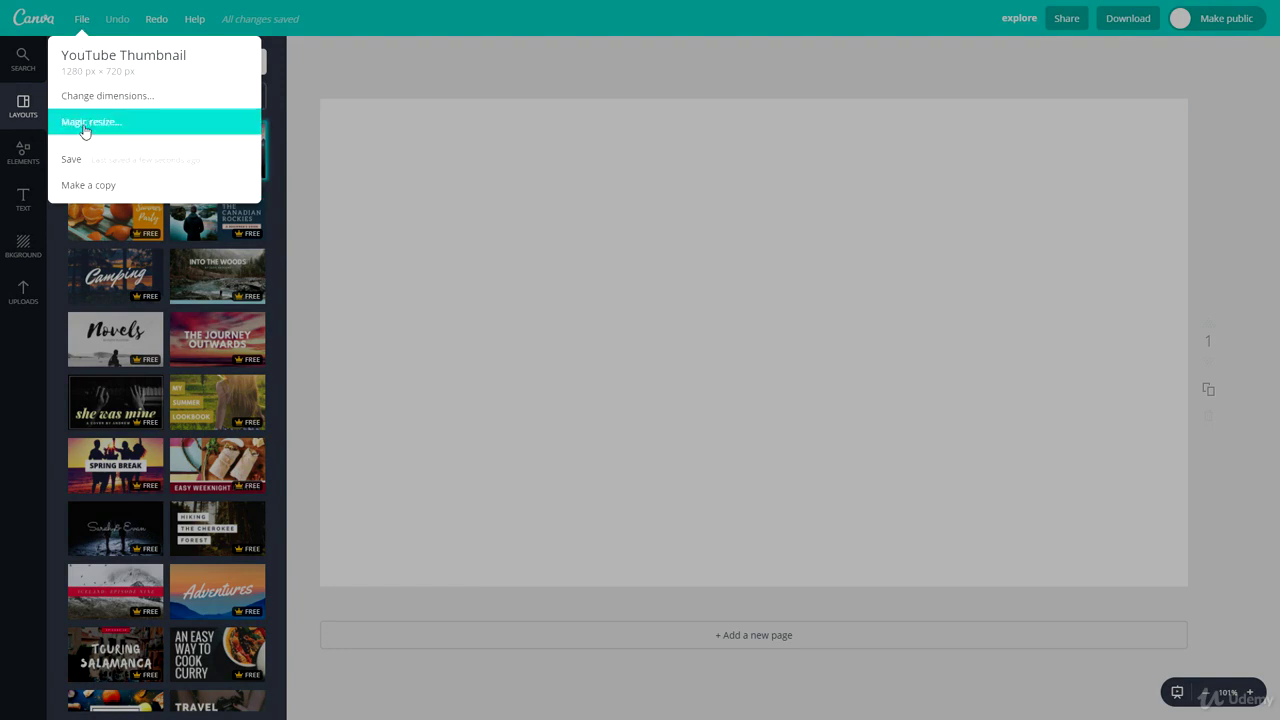
left_click(79, 22)
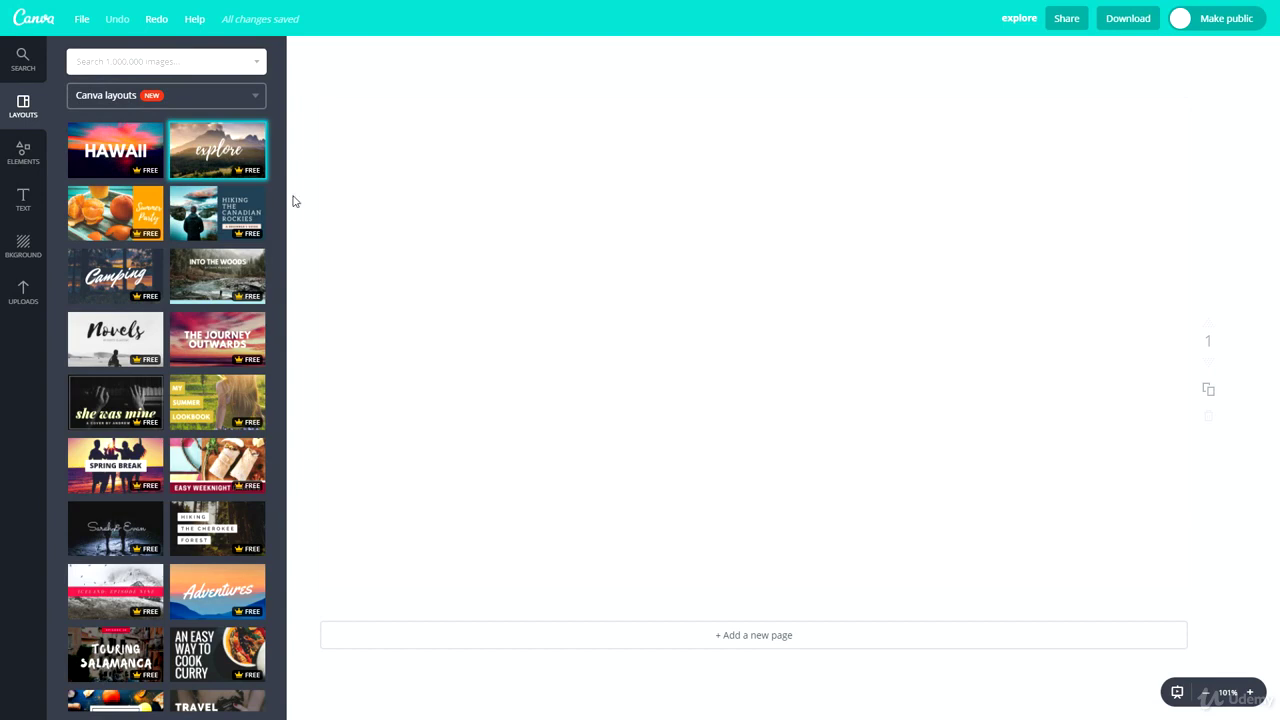
left_click(157, 20)
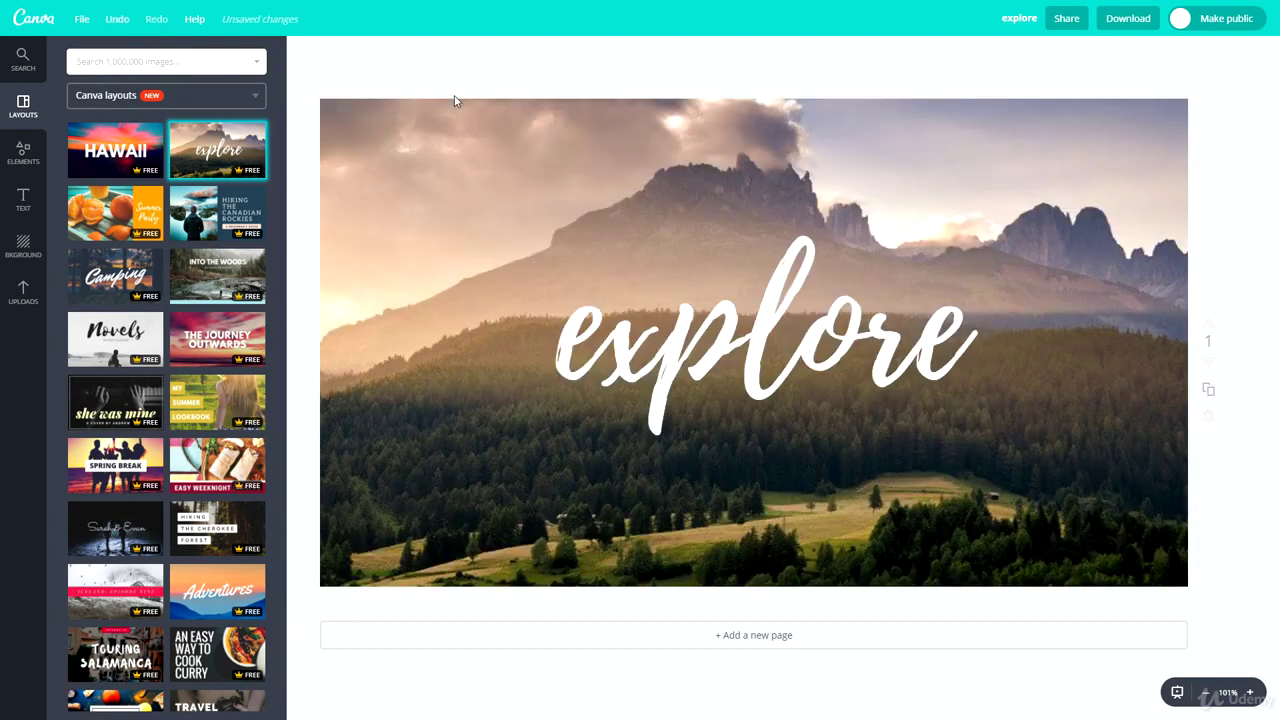
left_click(118, 20)
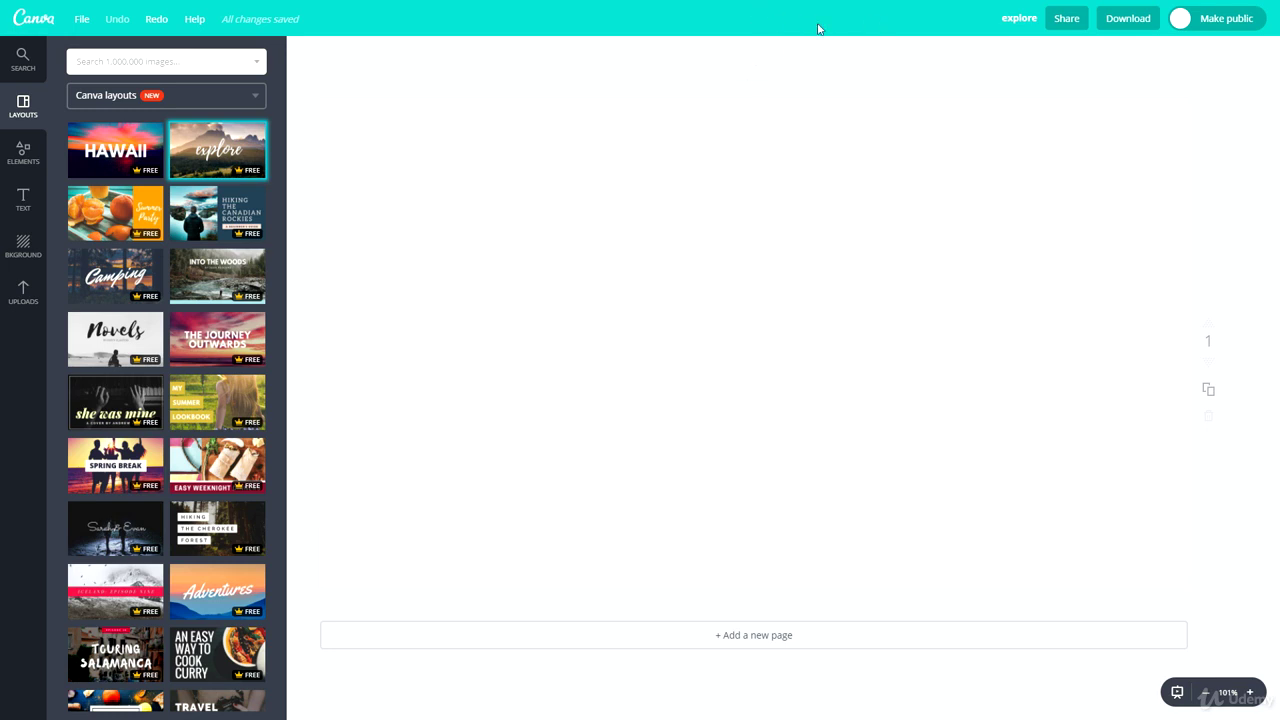
Rename the design as "test file"
left_click(1019, 19)
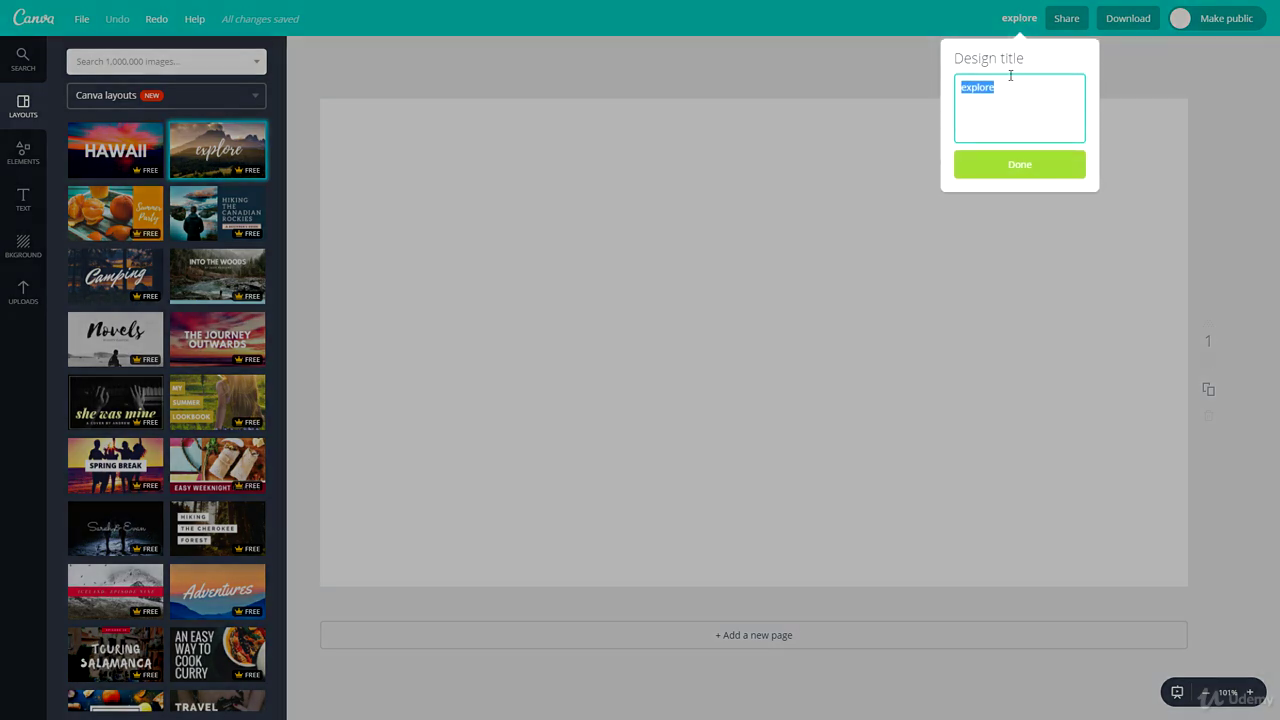
type("test file")
key("Return")
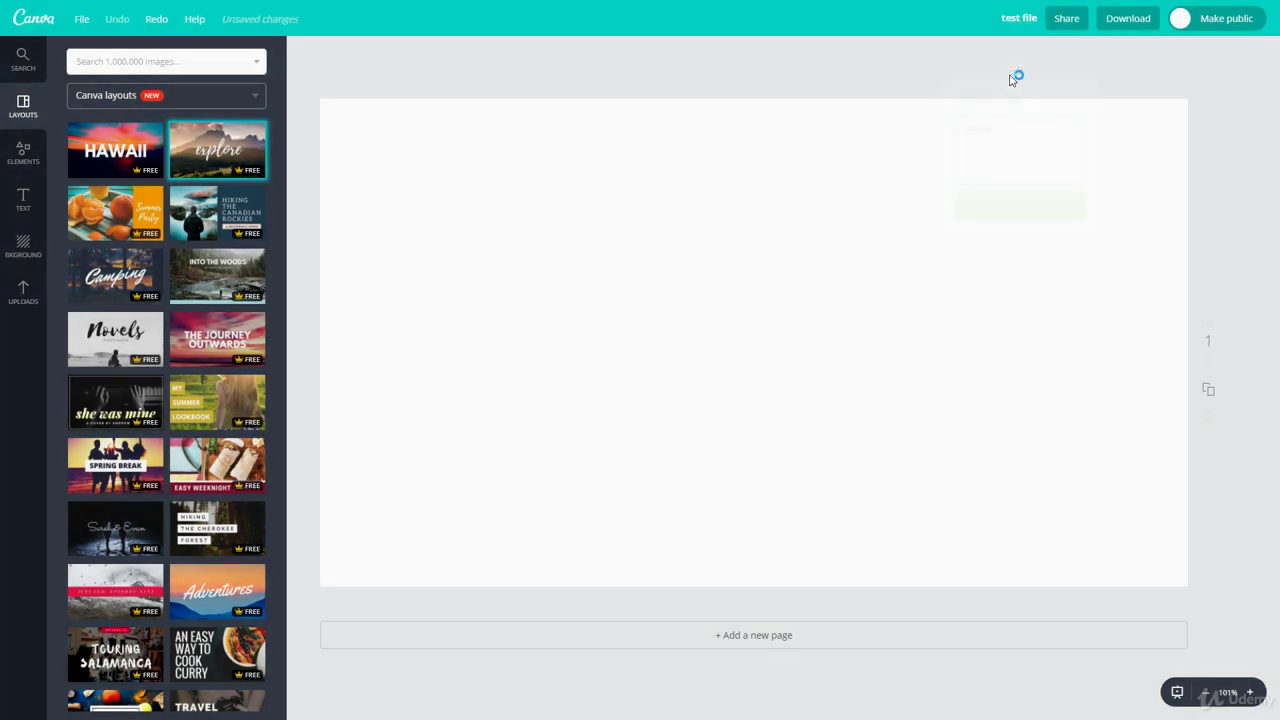
Review the design's sharing options for people, social media, link and embedding
left_click(1066, 19)
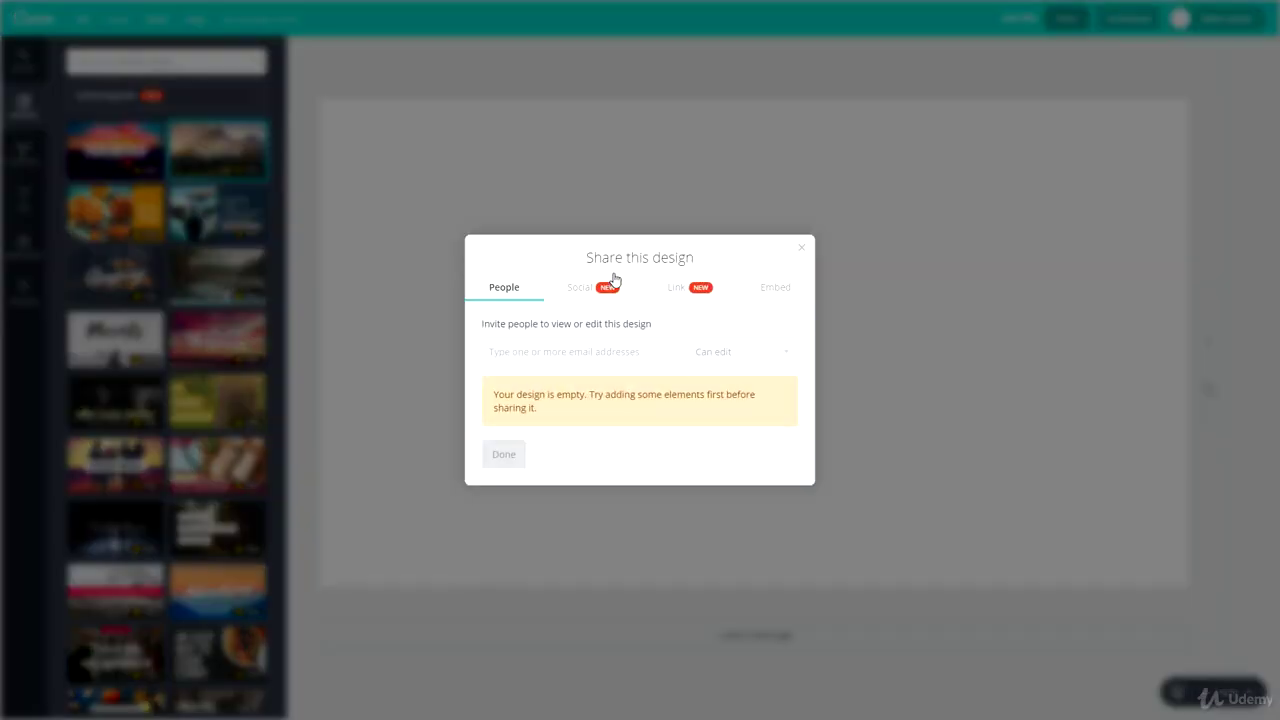
left_click(580, 289)
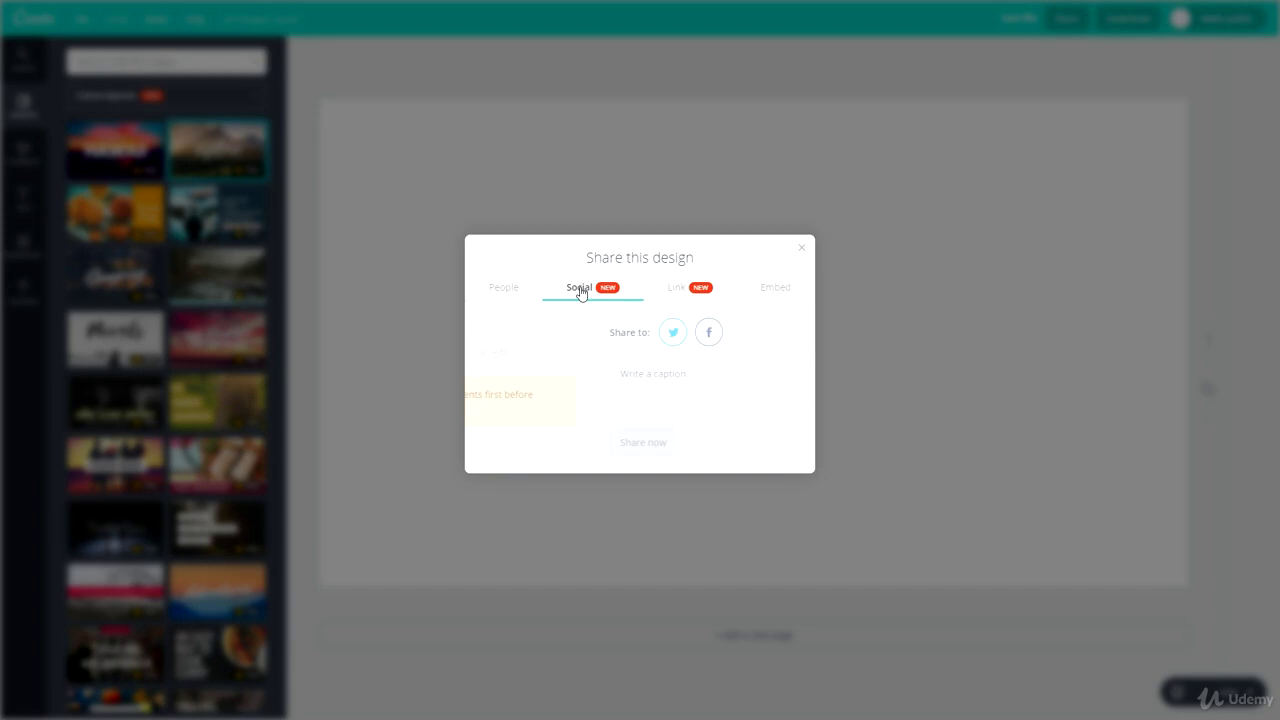
left_click(690, 292)
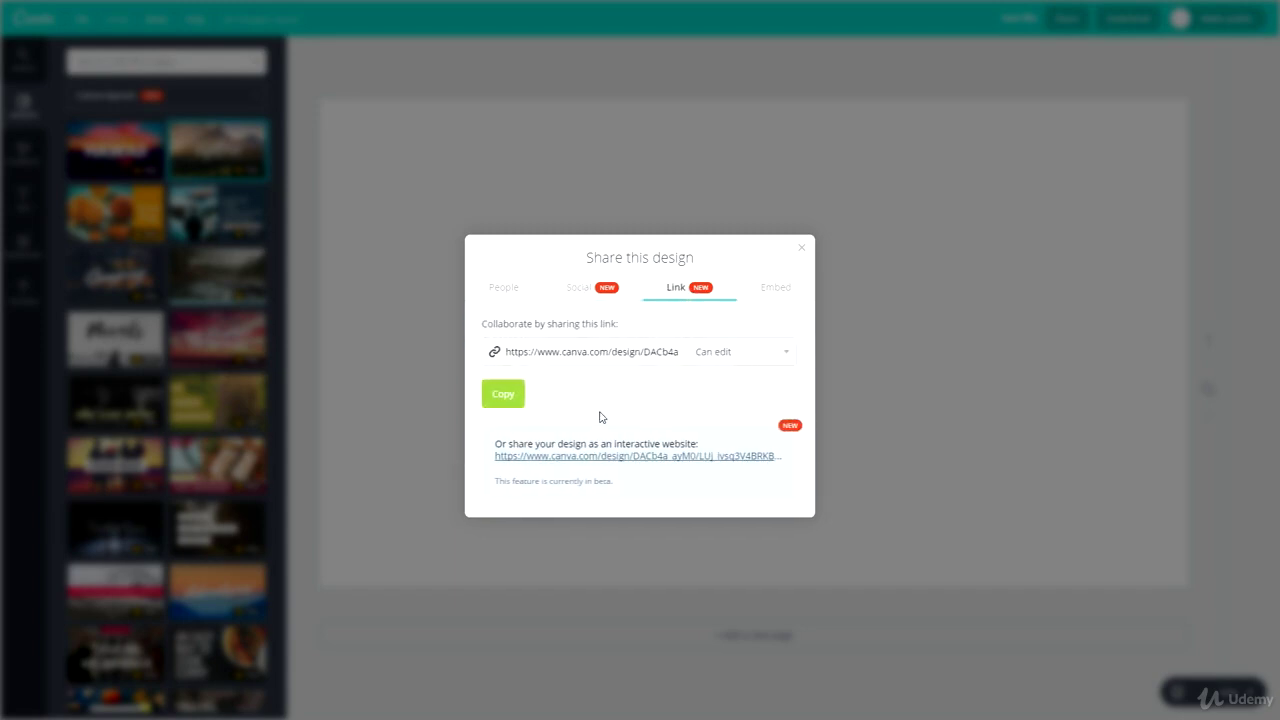
left_click(775, 287)
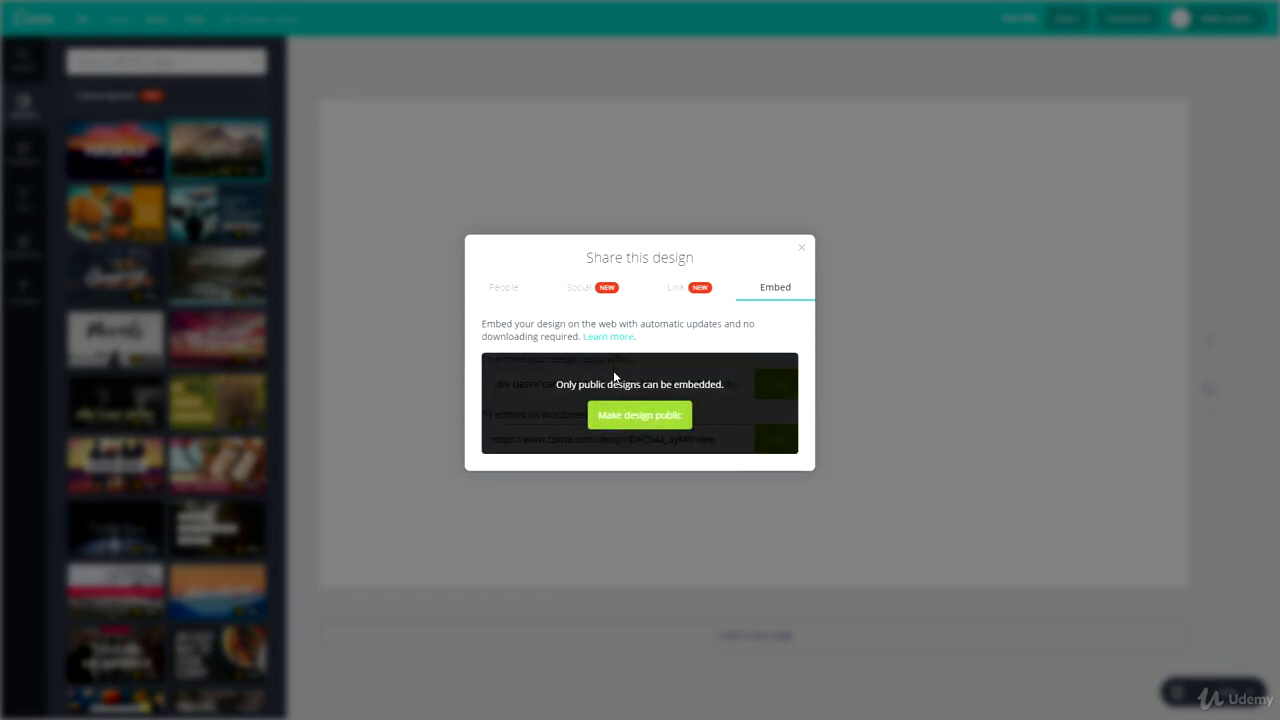
left_click(801, 248)
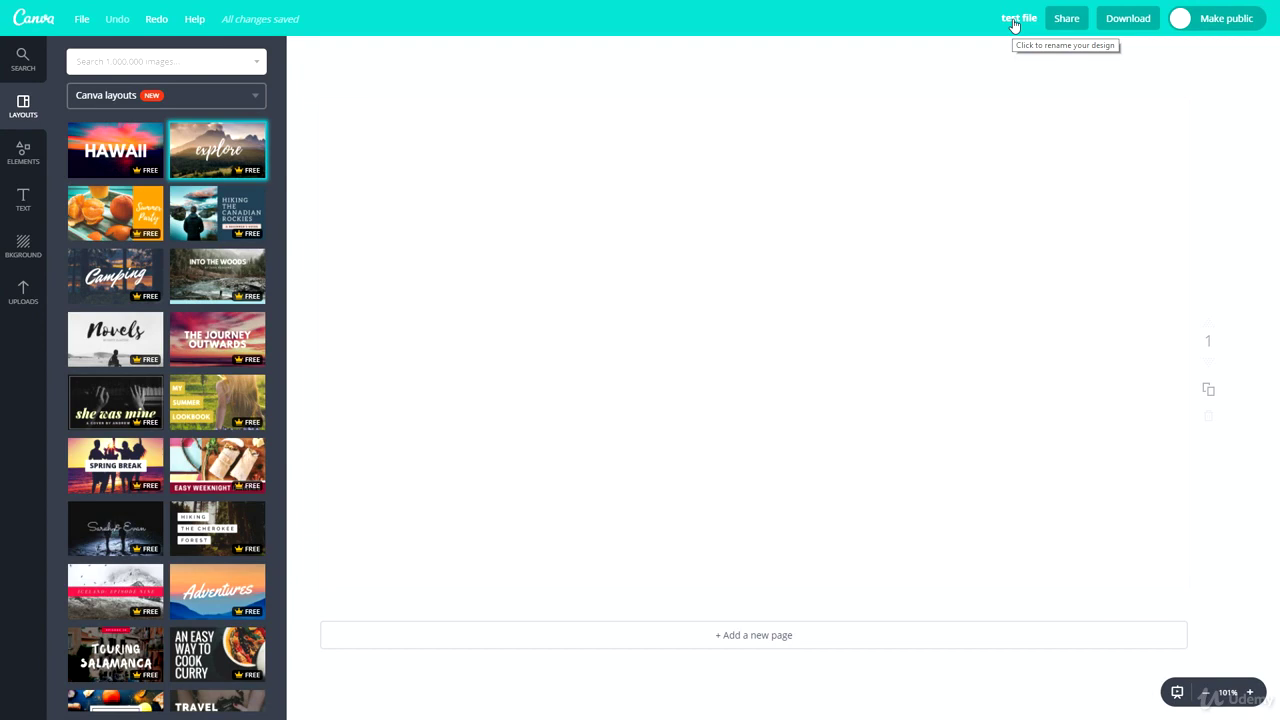
Apply the "explore" layout to the empty page so that the design can be downloaded
left_click(1122, 20)
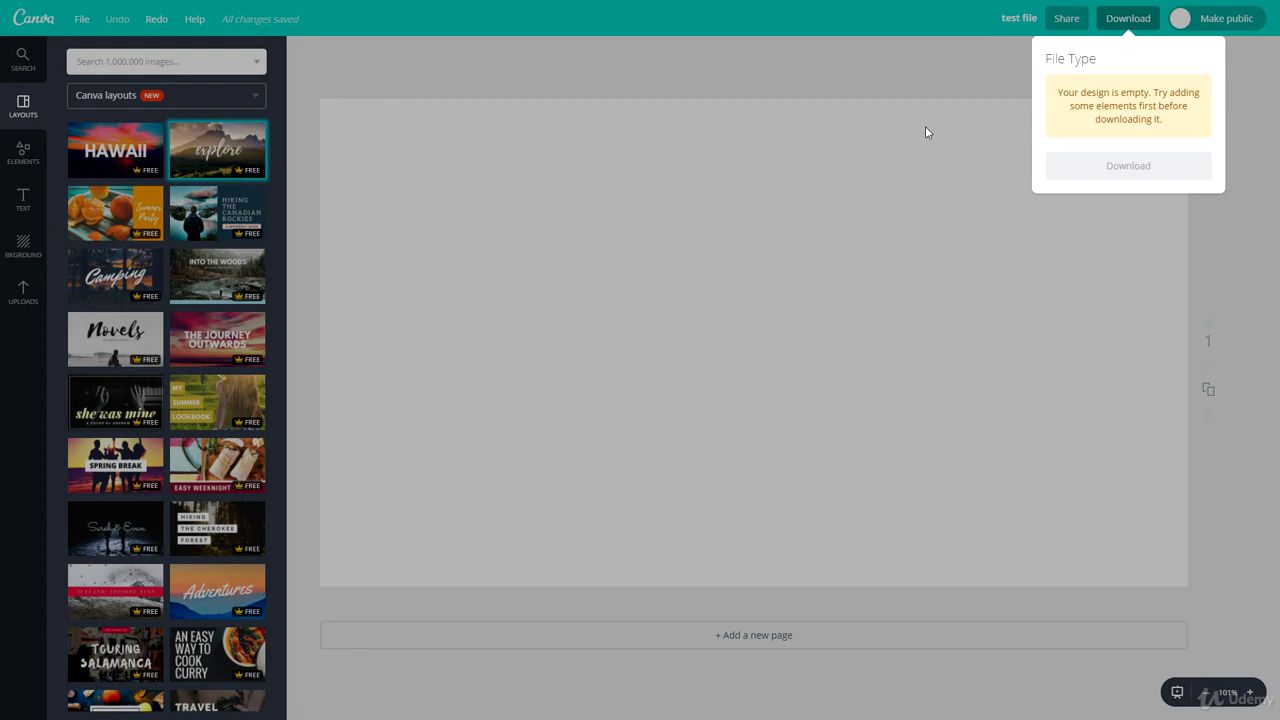
left_click(925, 131)
left_click(225, 155)
Examine the file types offered for downloading the design, without downloading it
left_click(1130, 20)
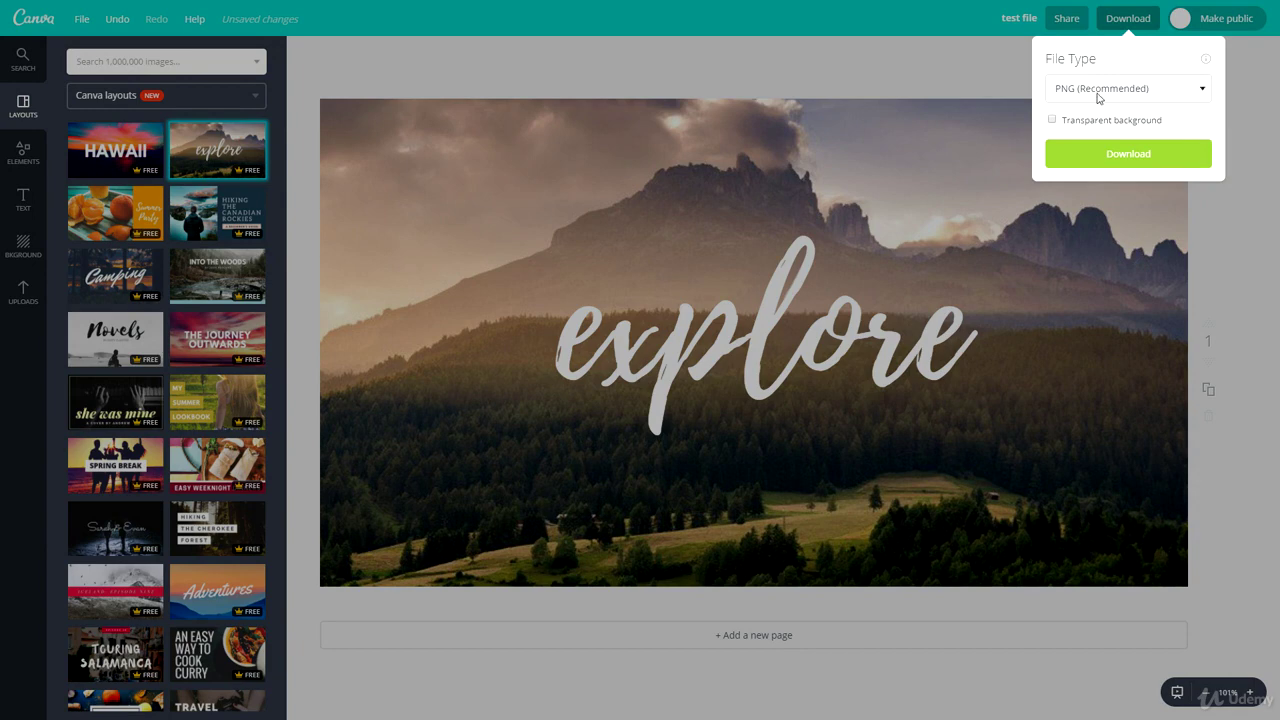
left_click(1098, 90)
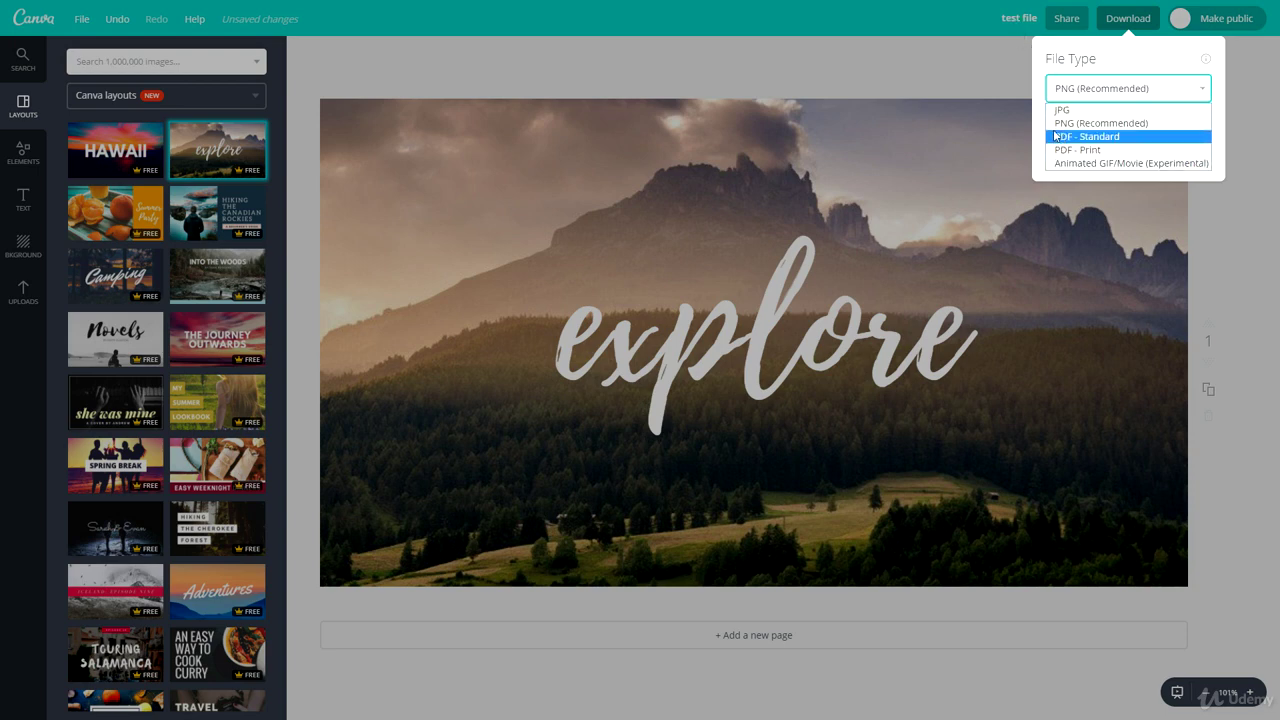
left_click(912, 80)
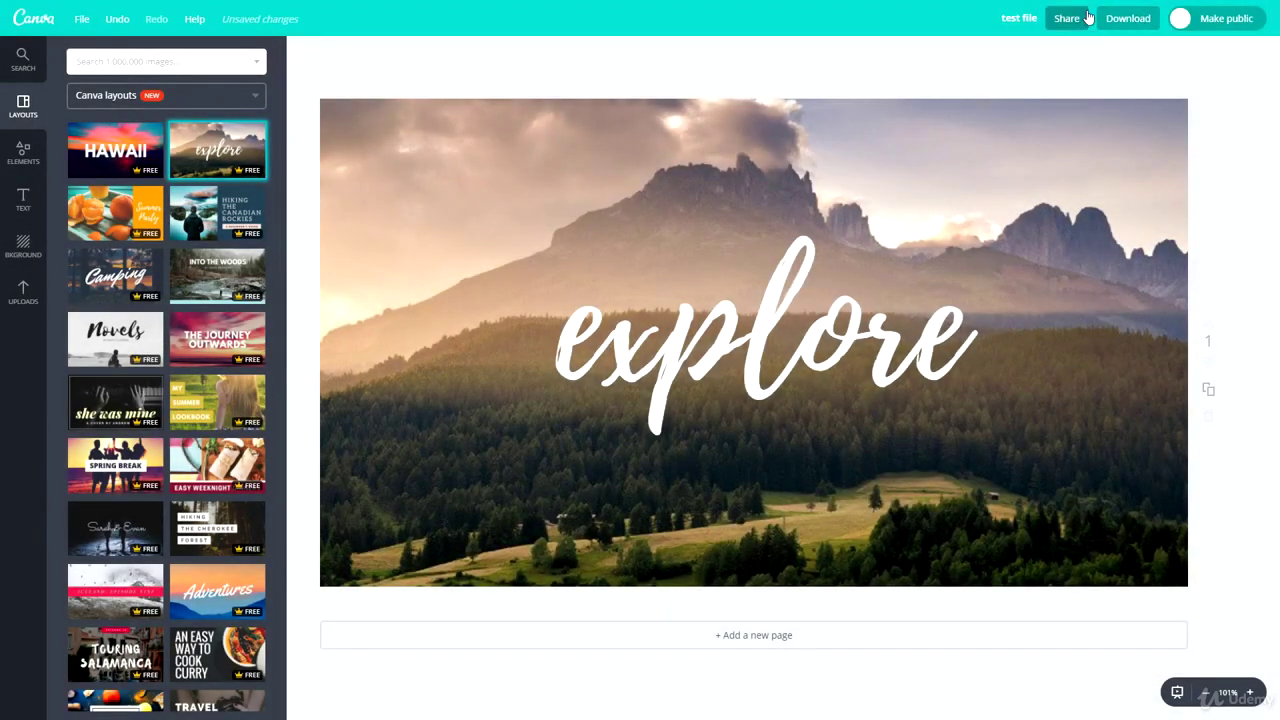
Try making the design public and dismiss its publishing options
left_click(1181, 18)
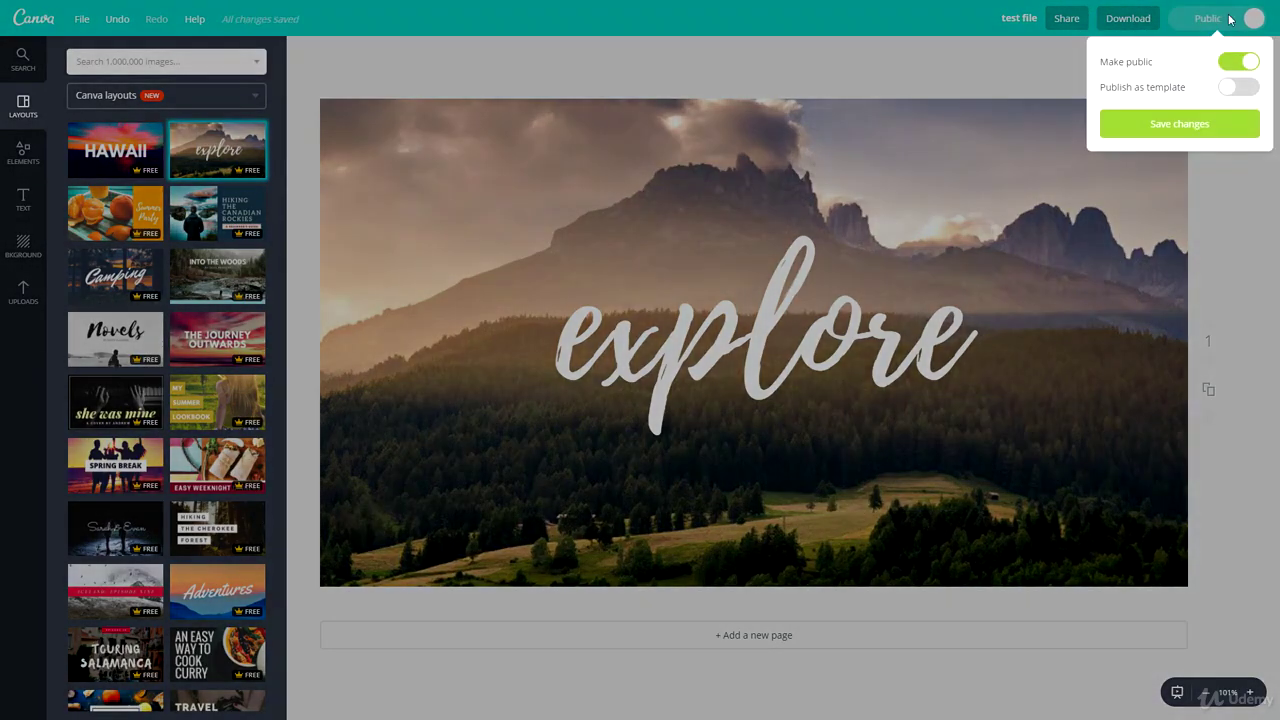
left_click(1074, 68)
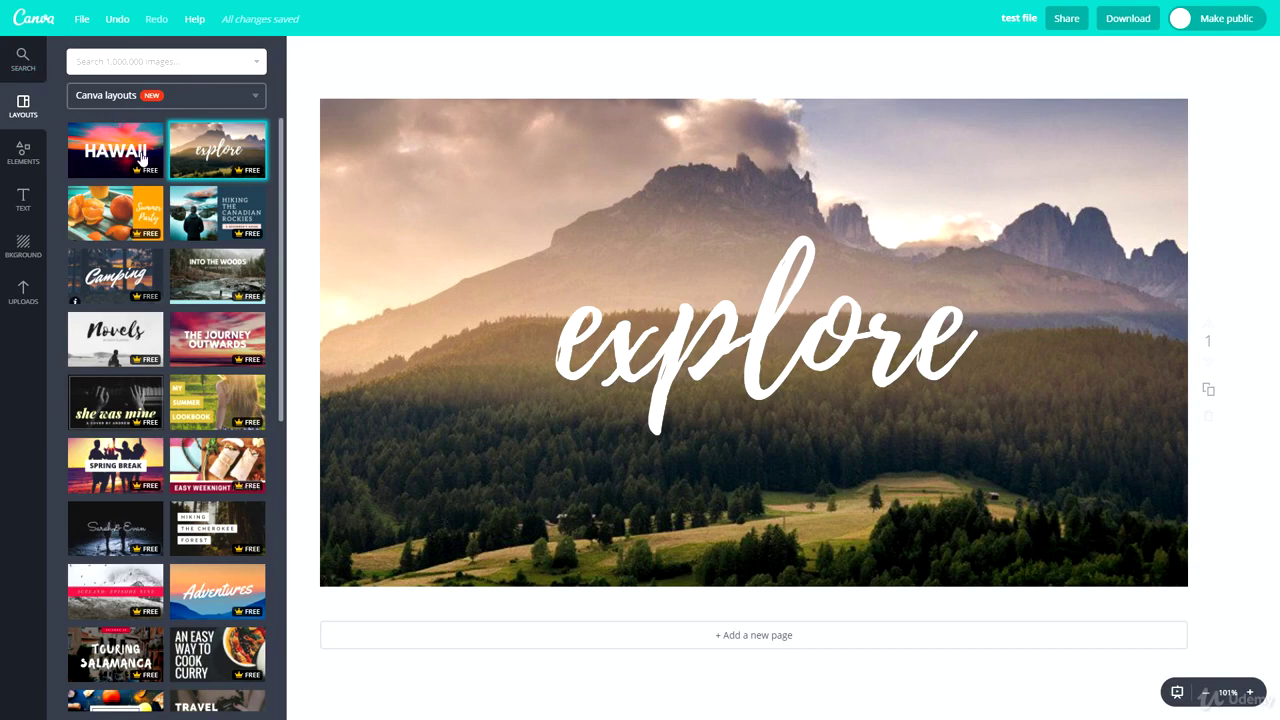
Browse the Canva layouts available for the YouTube thumbnail
scroll(154, 432, "down", 5)
scroll(154, 432, "down", 10)
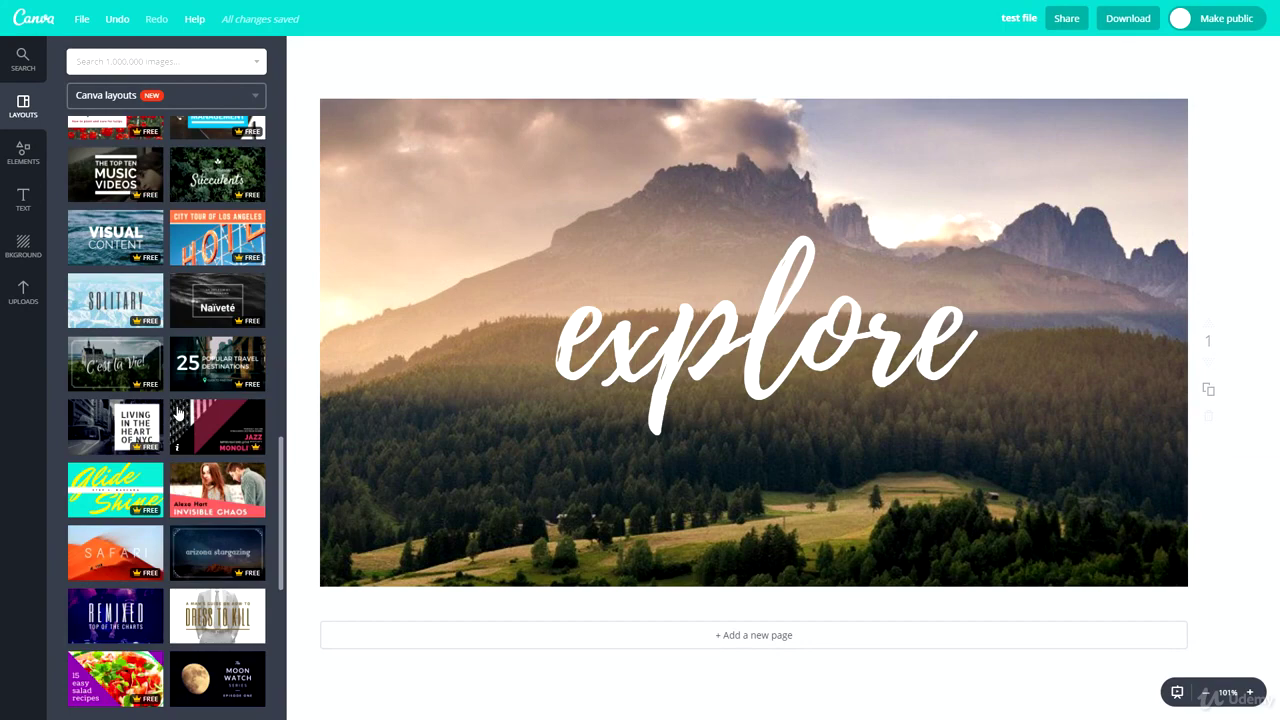
scroll(182, 415, "up", 10)
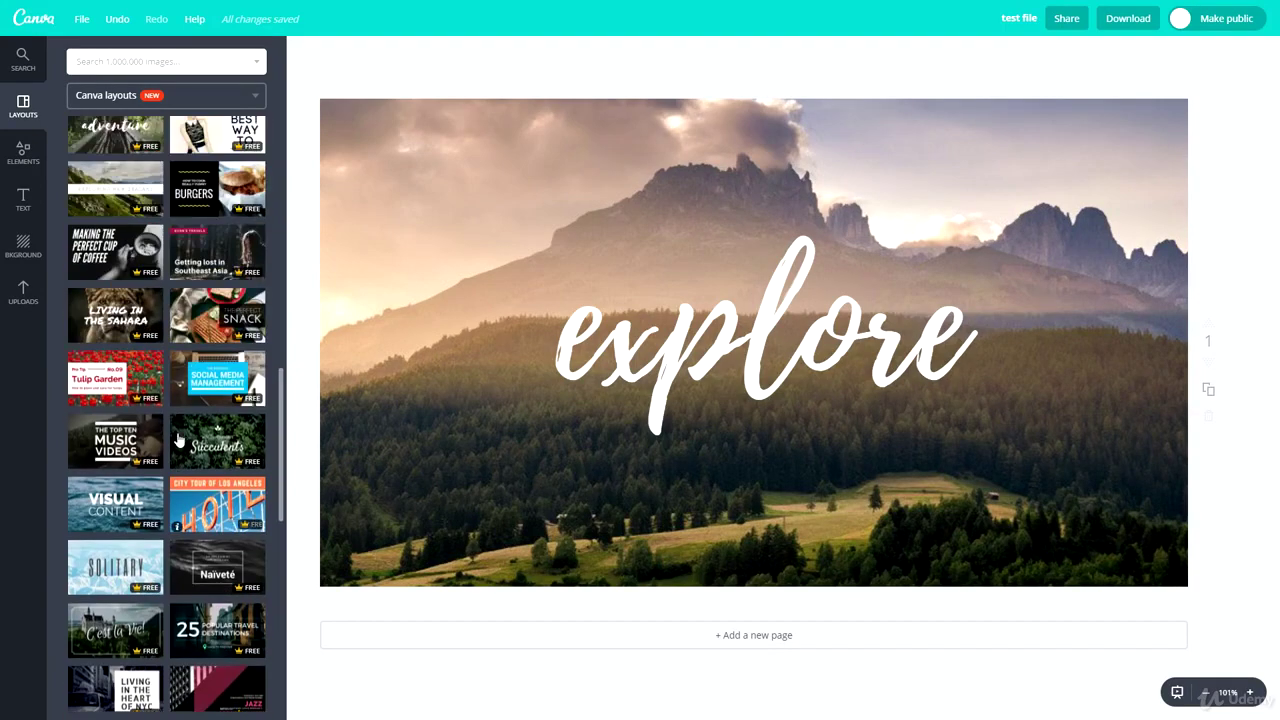
Replace the "explore" layout with the "How to cook really yummy burgers" layout on the thumbnail page
scroll(204, 283, "down", 10)
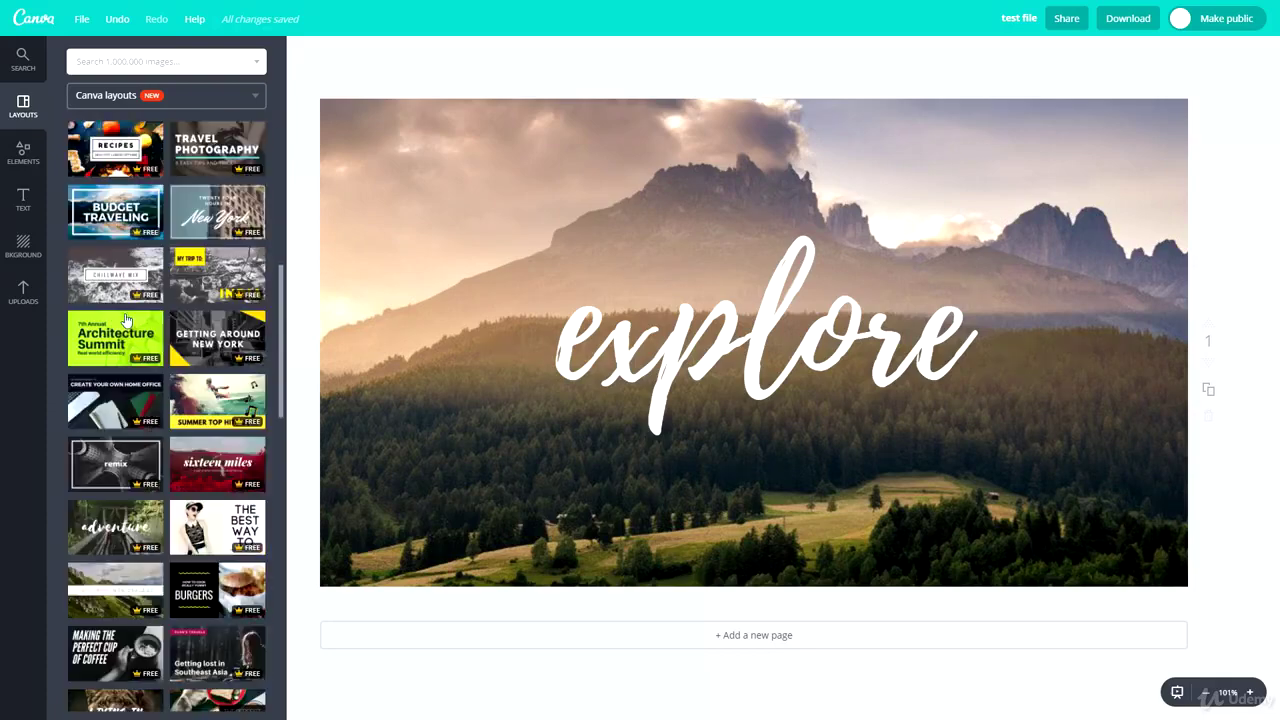
left_click(204, 283)
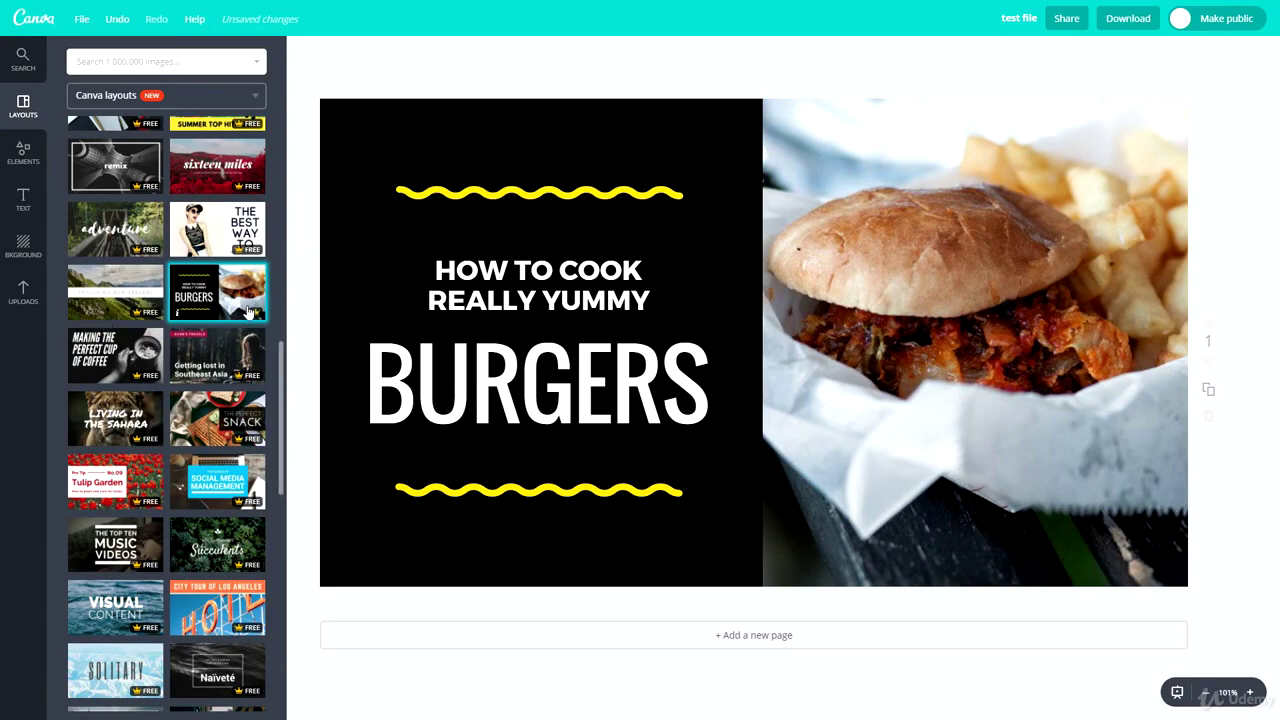
scroll(197, 372, "up", 3)
scroll(197, 372, "up", 5)
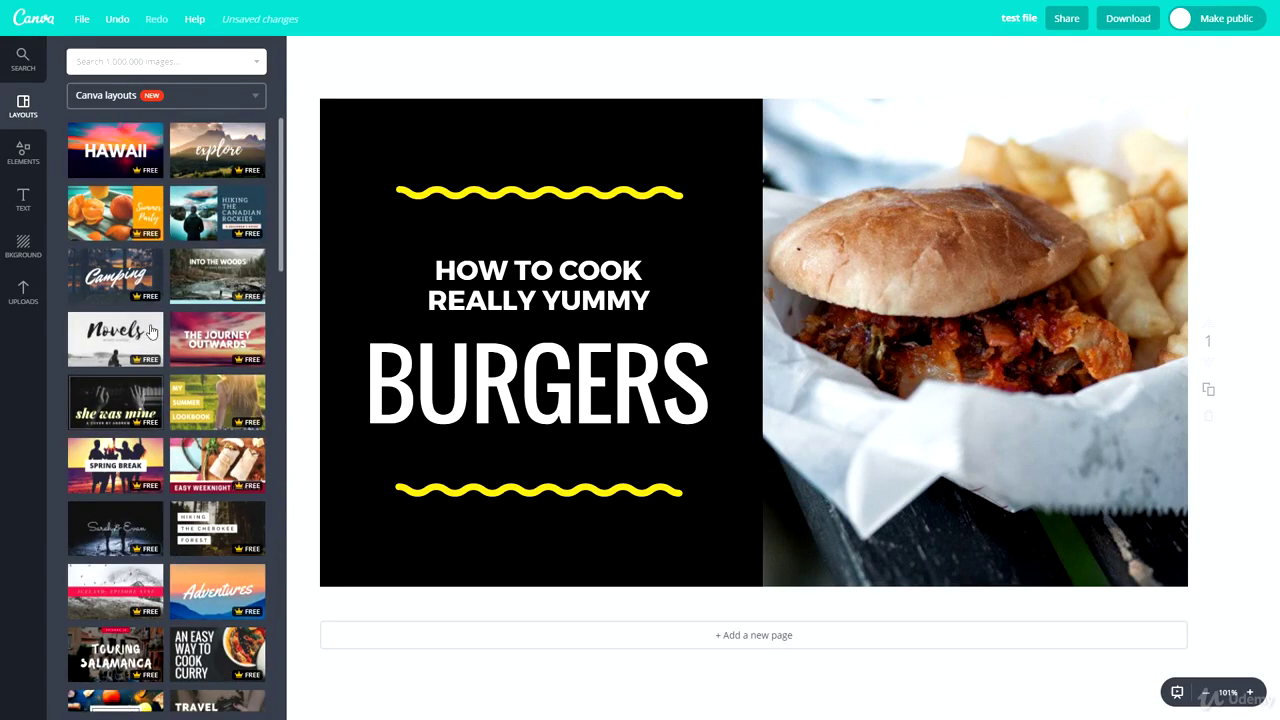
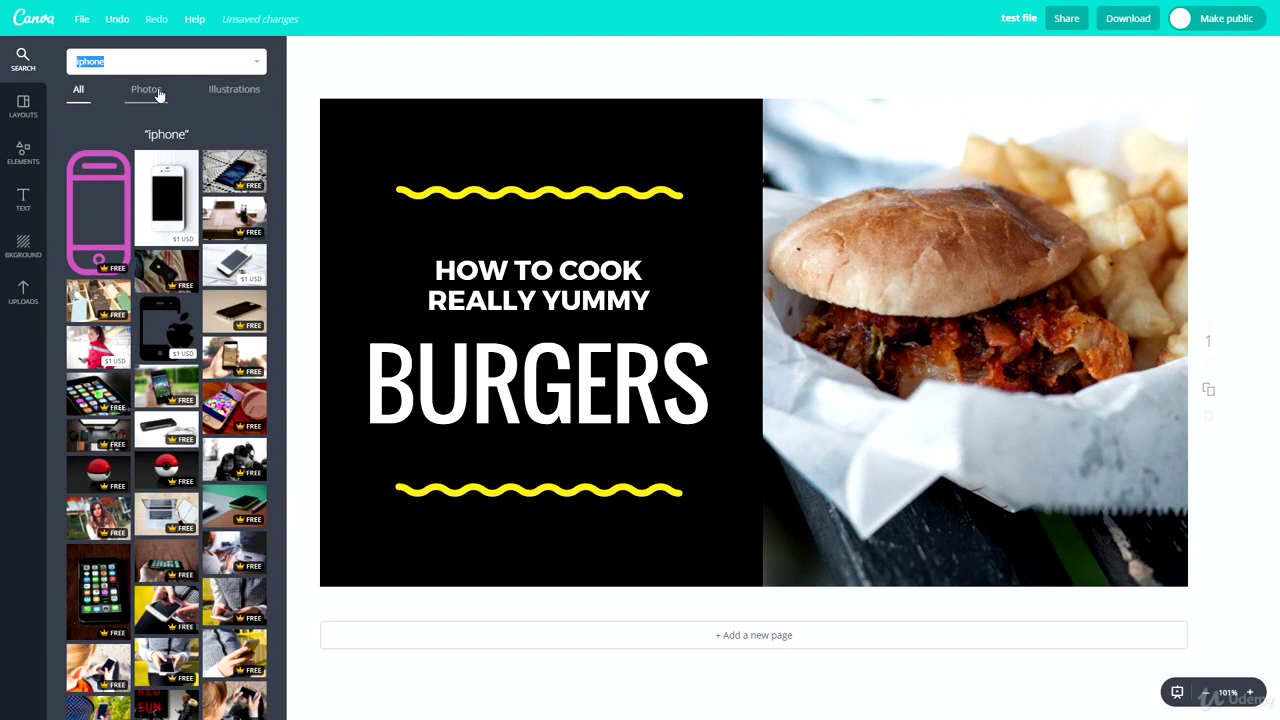
Look through the photo and illustration results of the "iphone" search
left_click(137, 93)
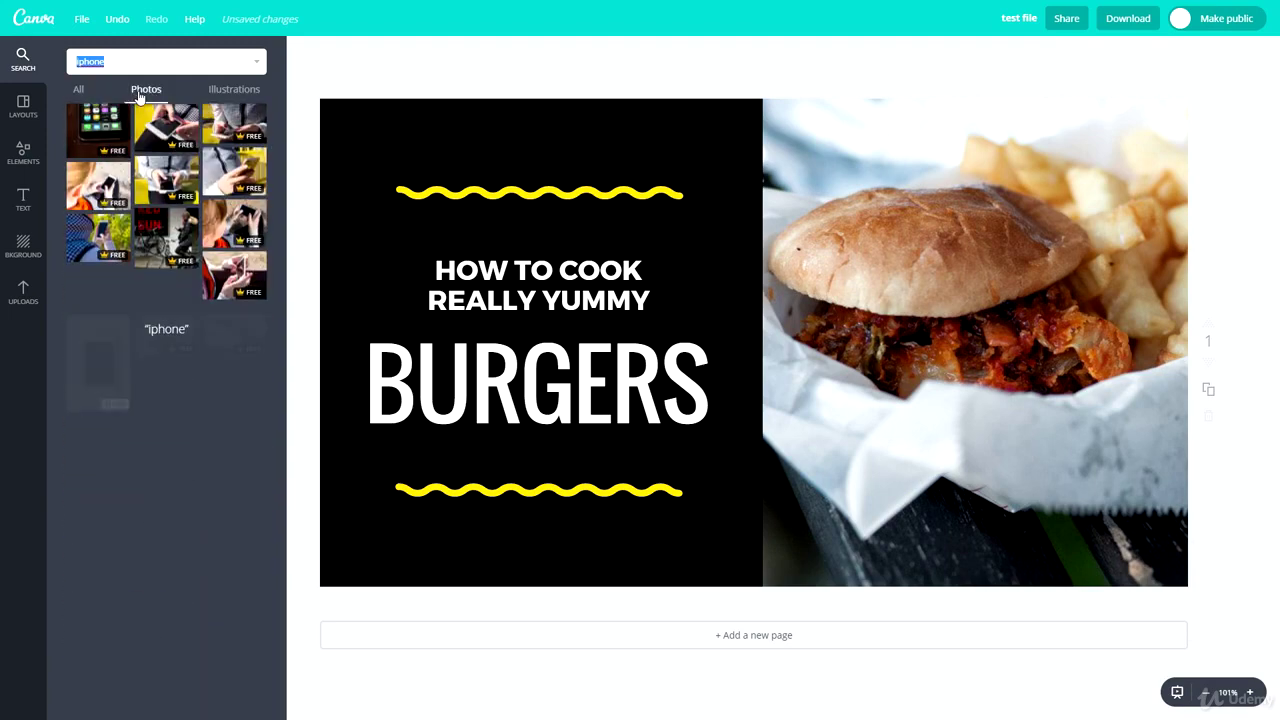
left_click(233, 92)
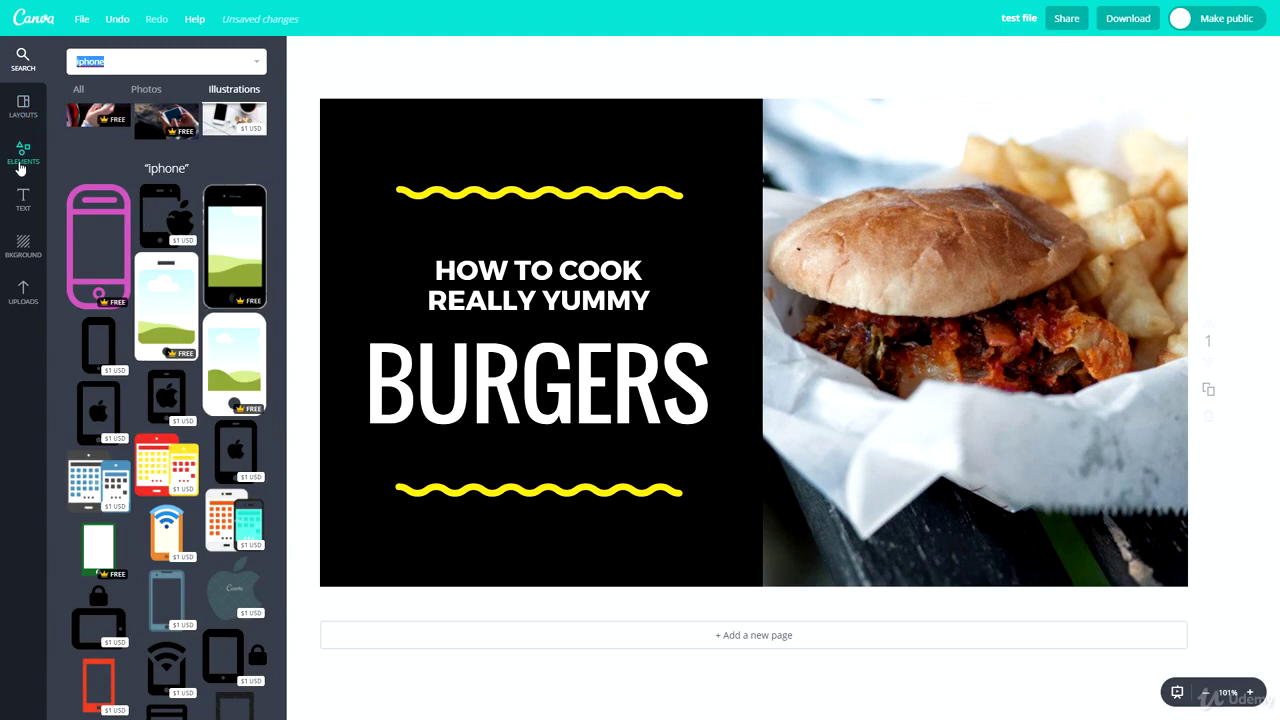
scroll(85, 200, "down", 5)
scroll(85, 200, "up", 10)
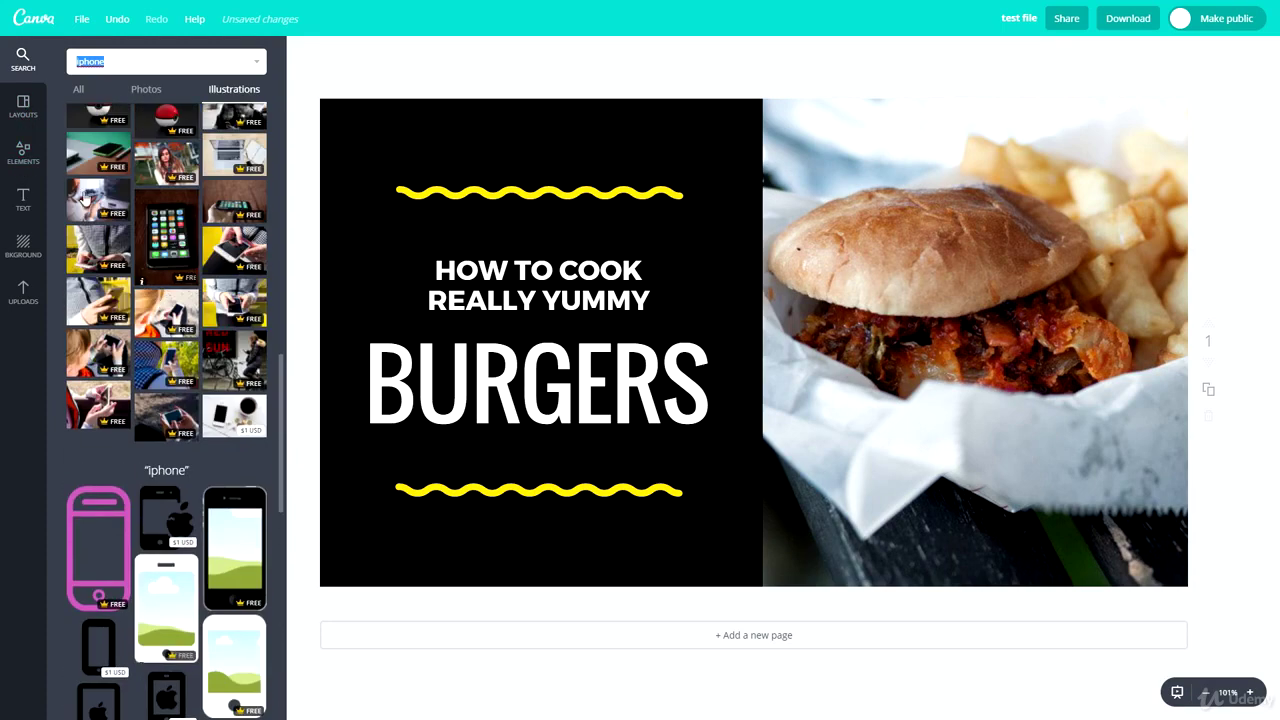
Survey the categories of design elements, from Free Photos down to Wedding
left_click(30, 150)
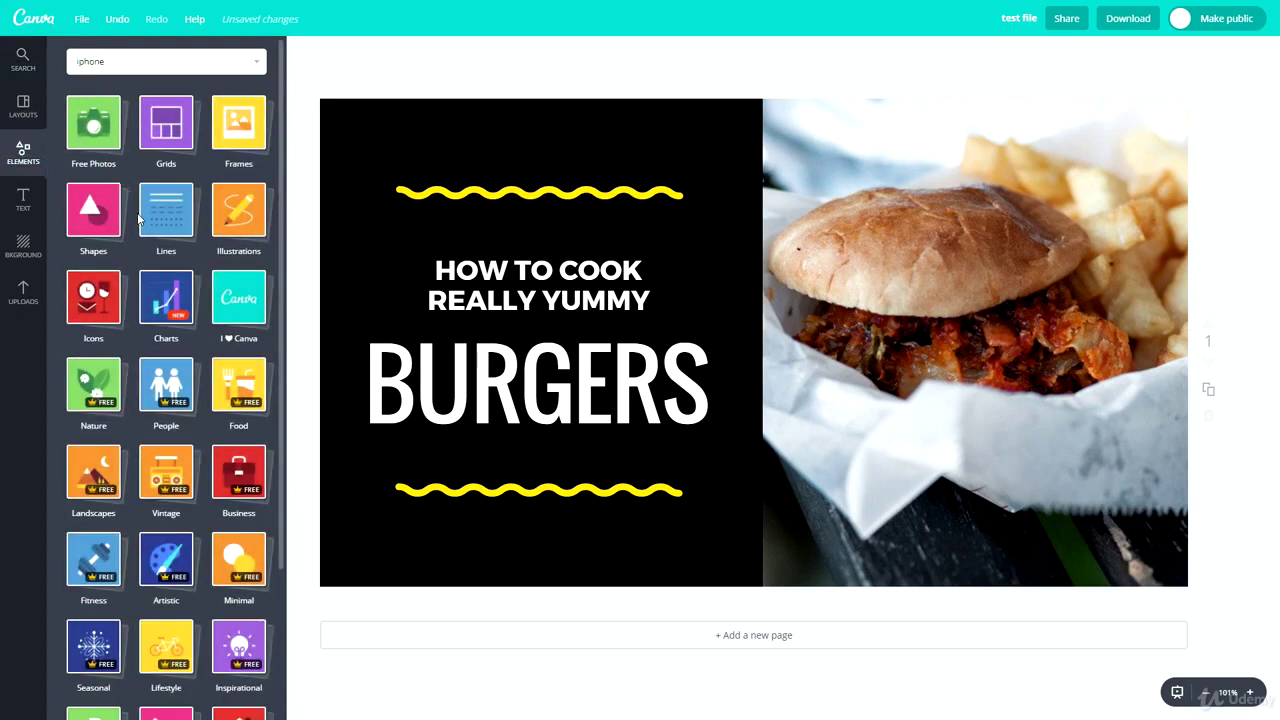
scroll(166, 400, "down", 3)
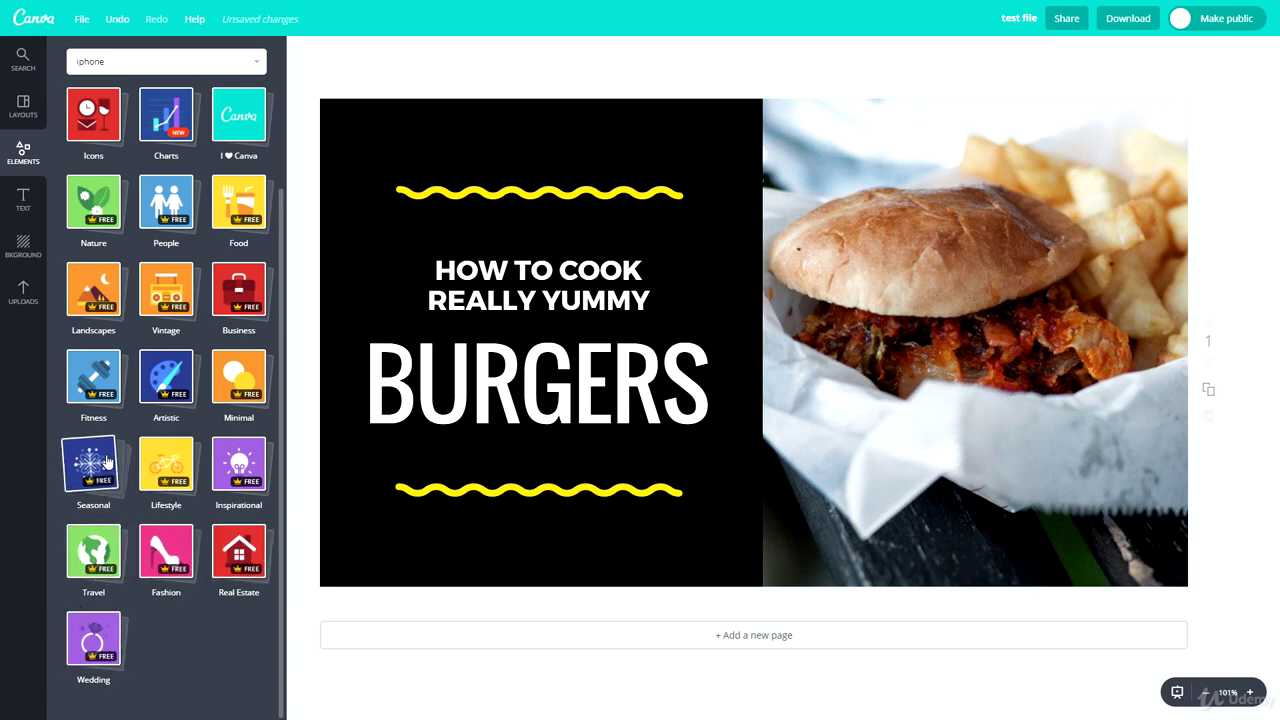
scroll(170, 400, "up", 3)
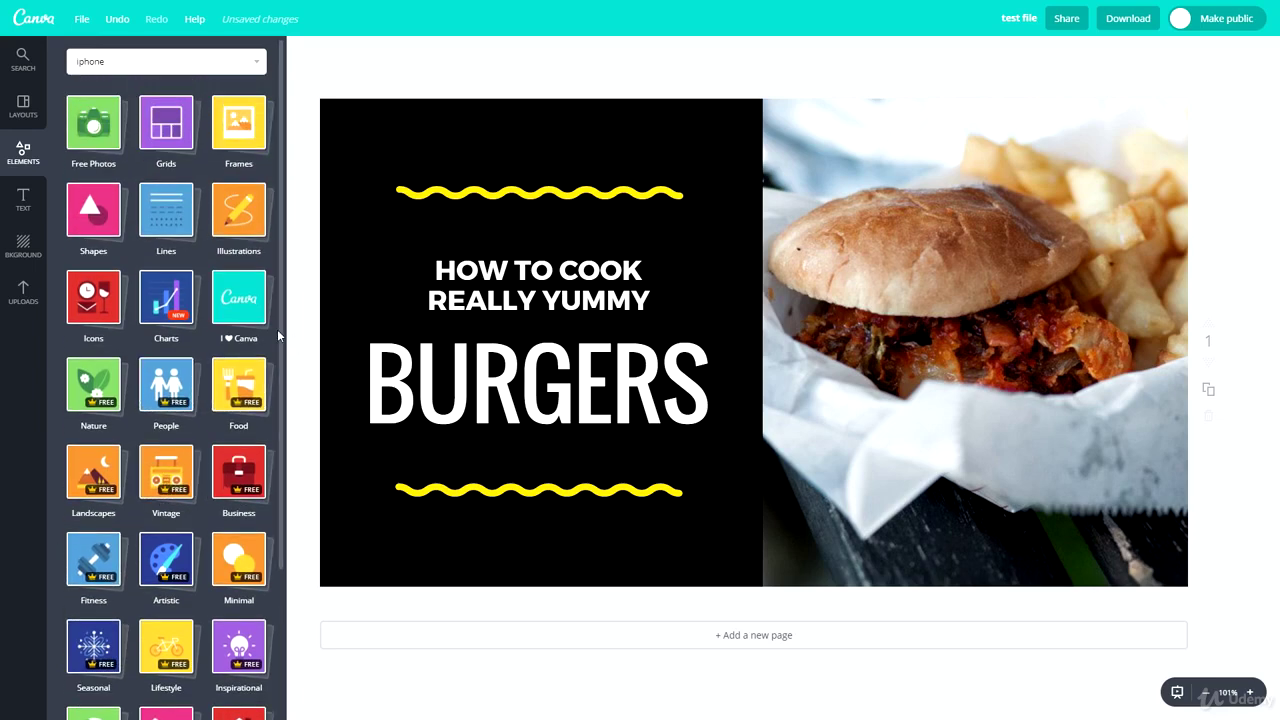
Look through the Free Photos, Grids and Frames collections among the elements
left_click(96, 137)
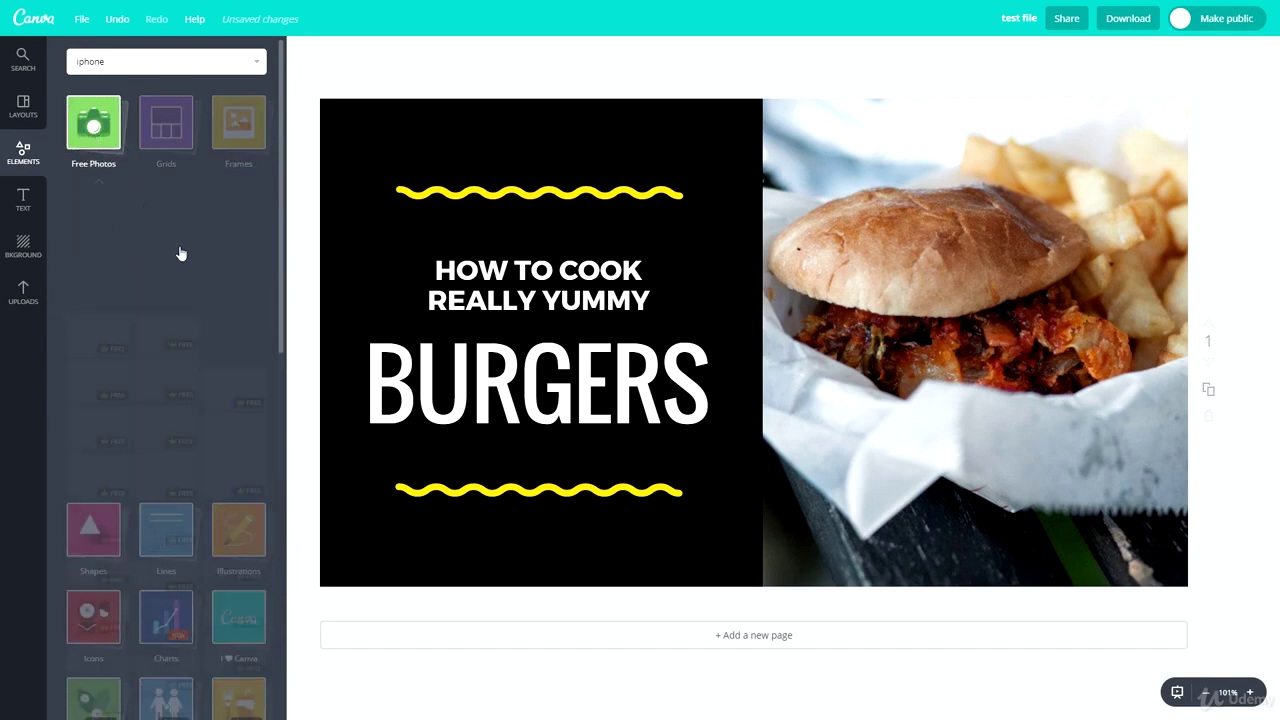
left_click(109, 126)
left_click(166, 122)
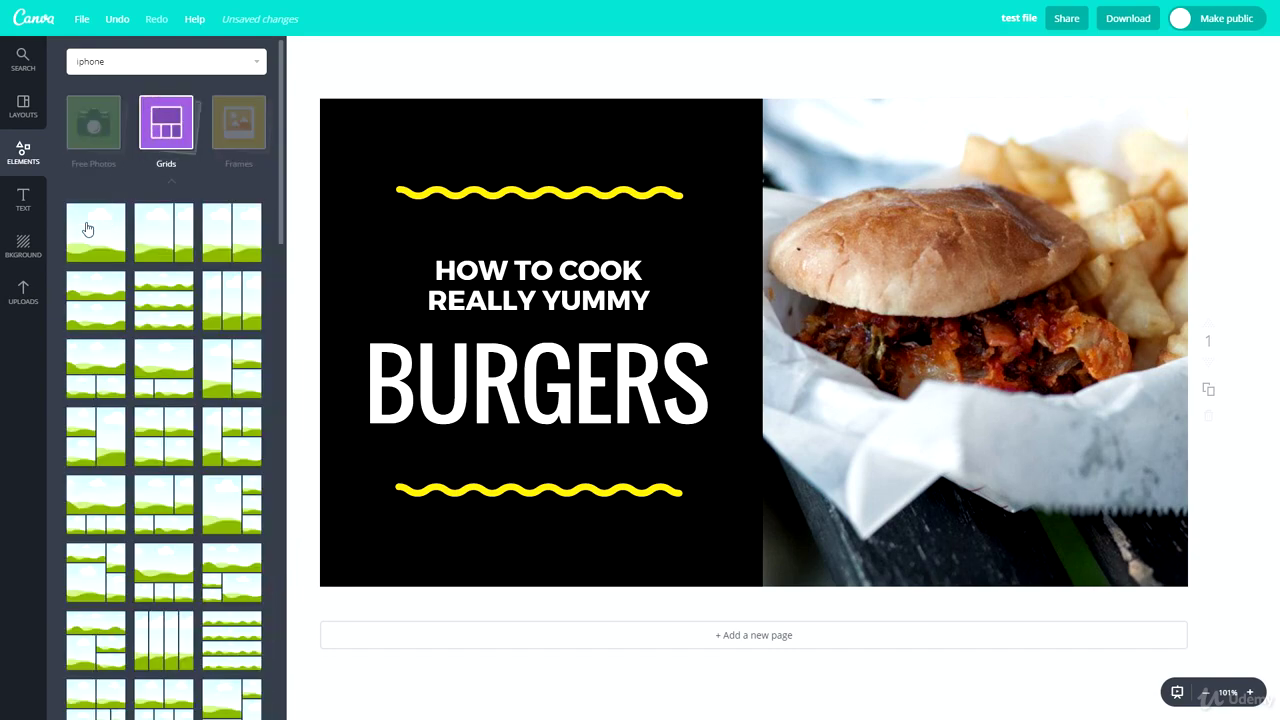
left_click(155, 145)
left_click(232, 128)
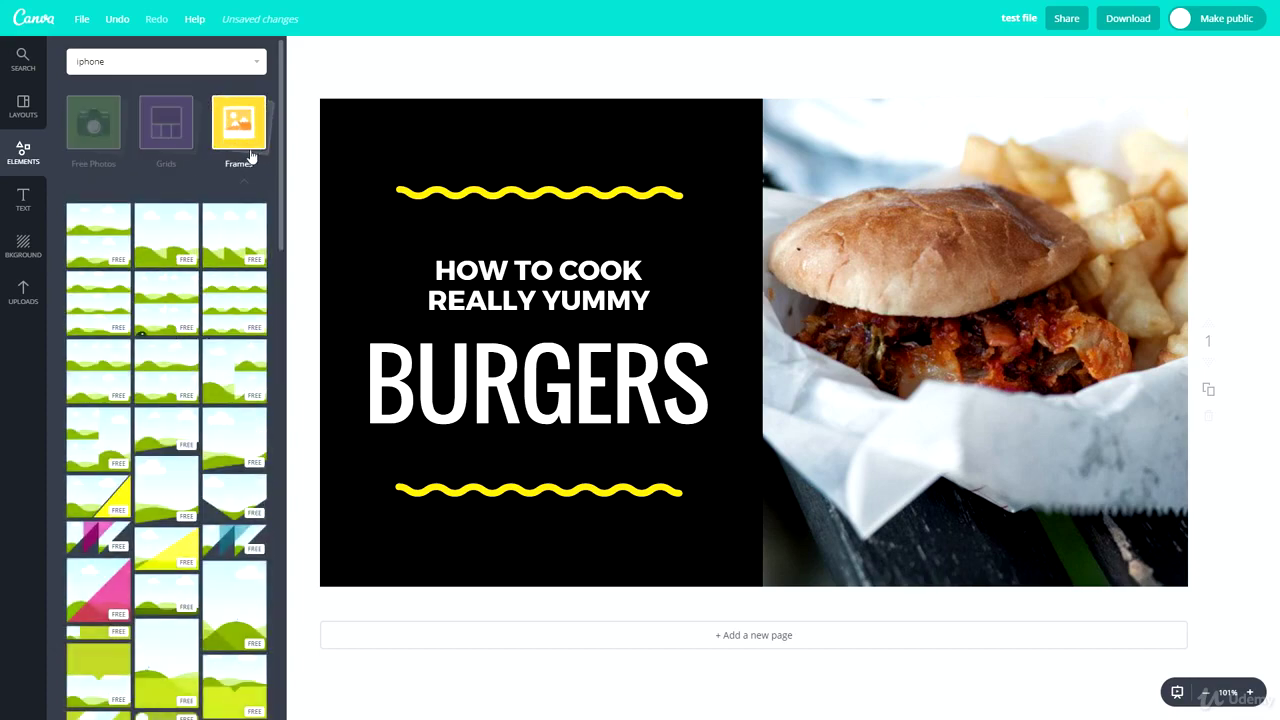
left_click(237, 155)
Look through the Shapes and Lines collections among the elements
left_click(93, 210)
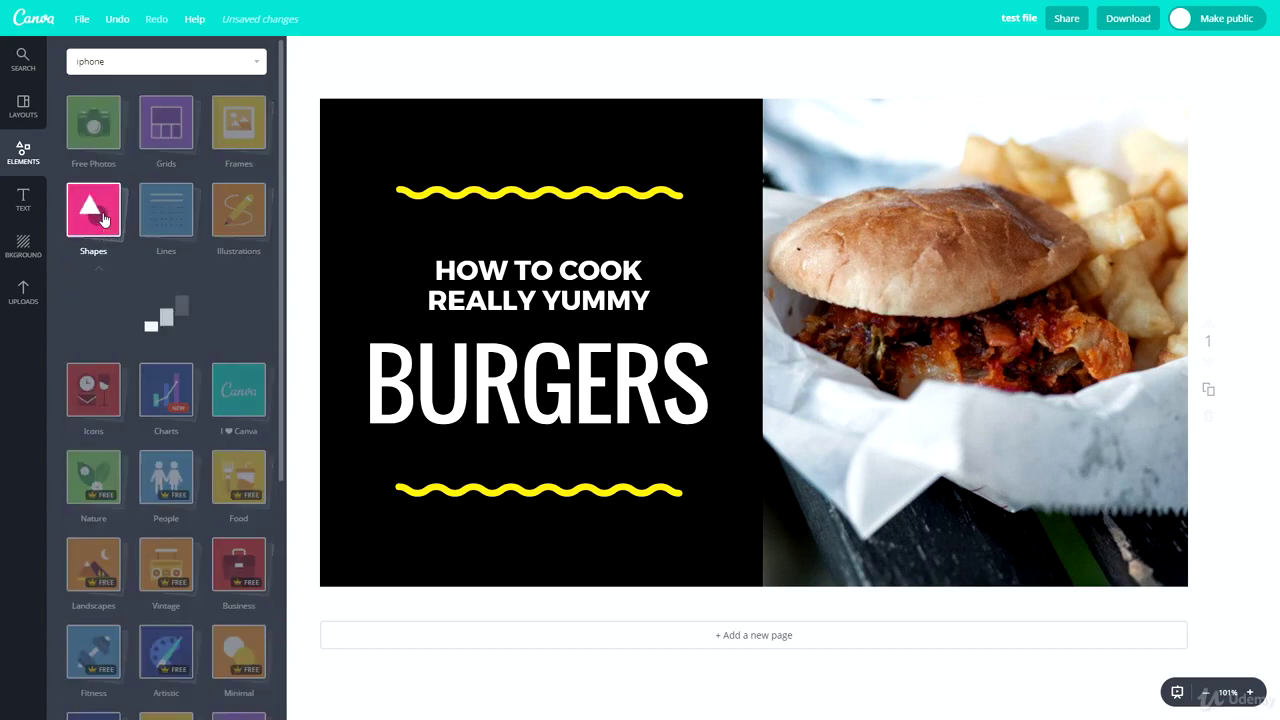
left_click(95, 210)
left_click(152, 217)
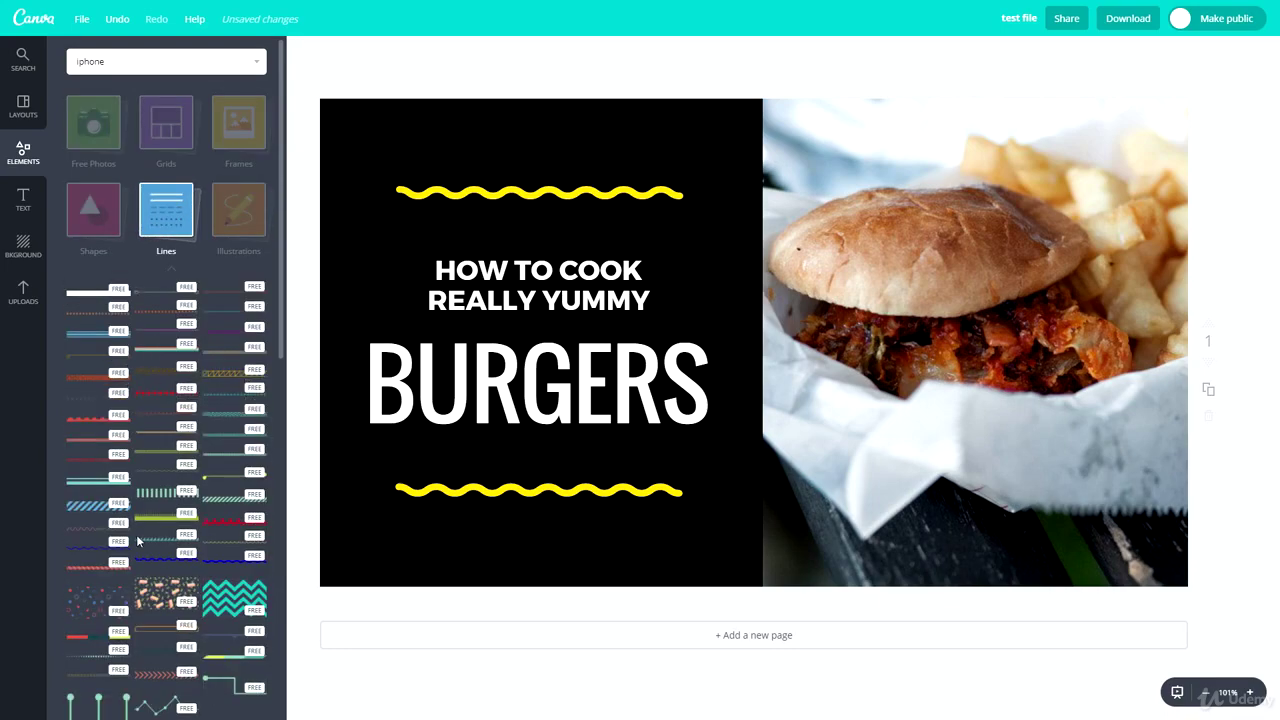
scroll(191, 386, "down", 4)
scroll(176, 300, "up", 4)
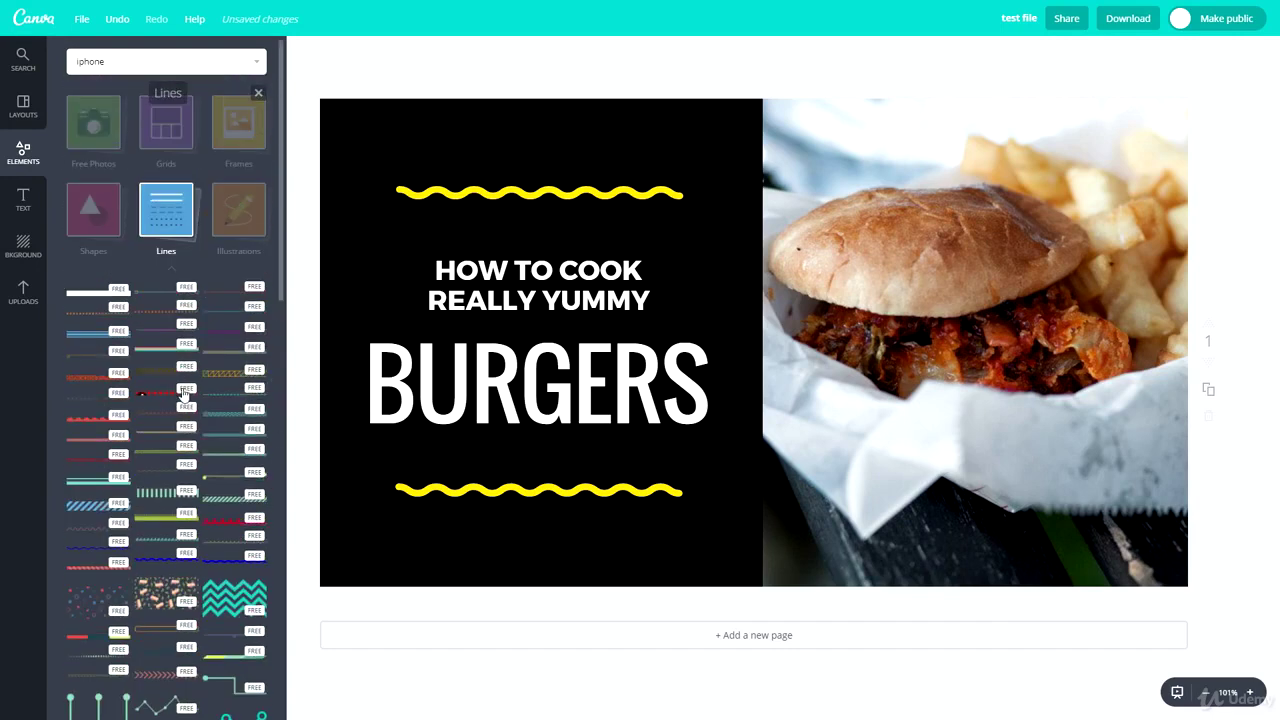
left_click(176, 228)
Browse the Illustrations collection among the elements and close it
left_click(238, 210)
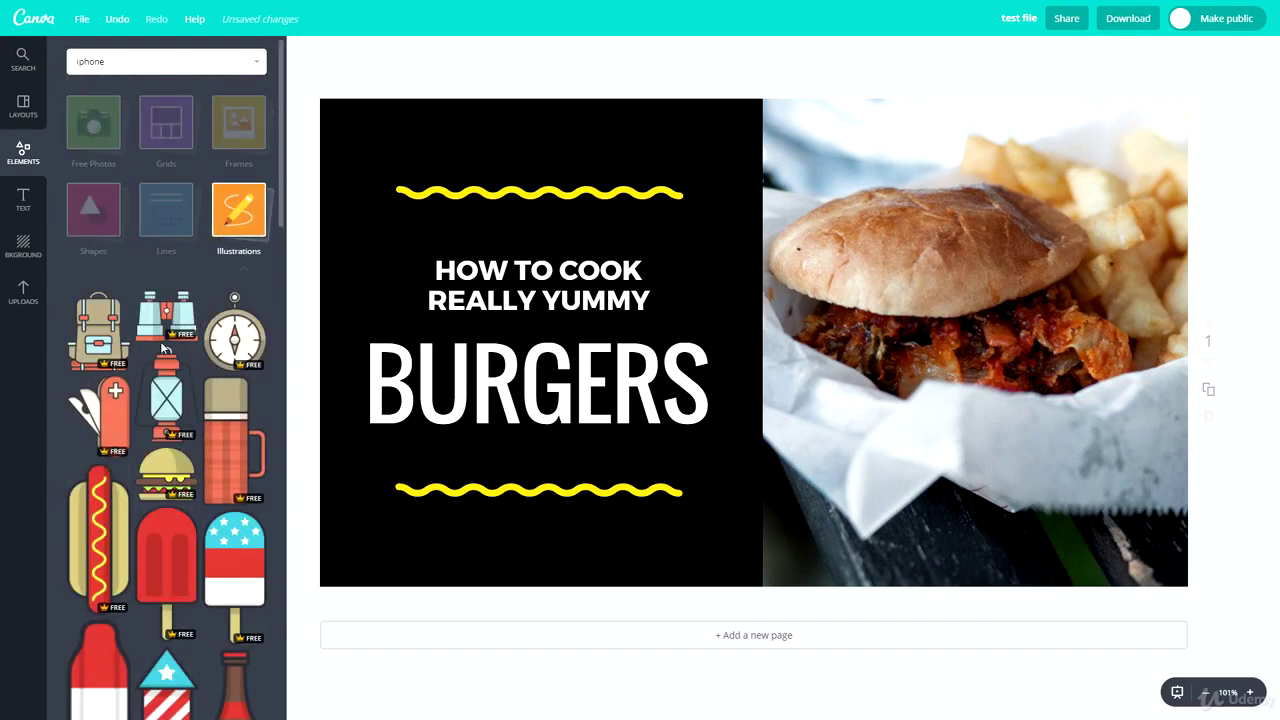
scroll(170, 352, "down", 5)
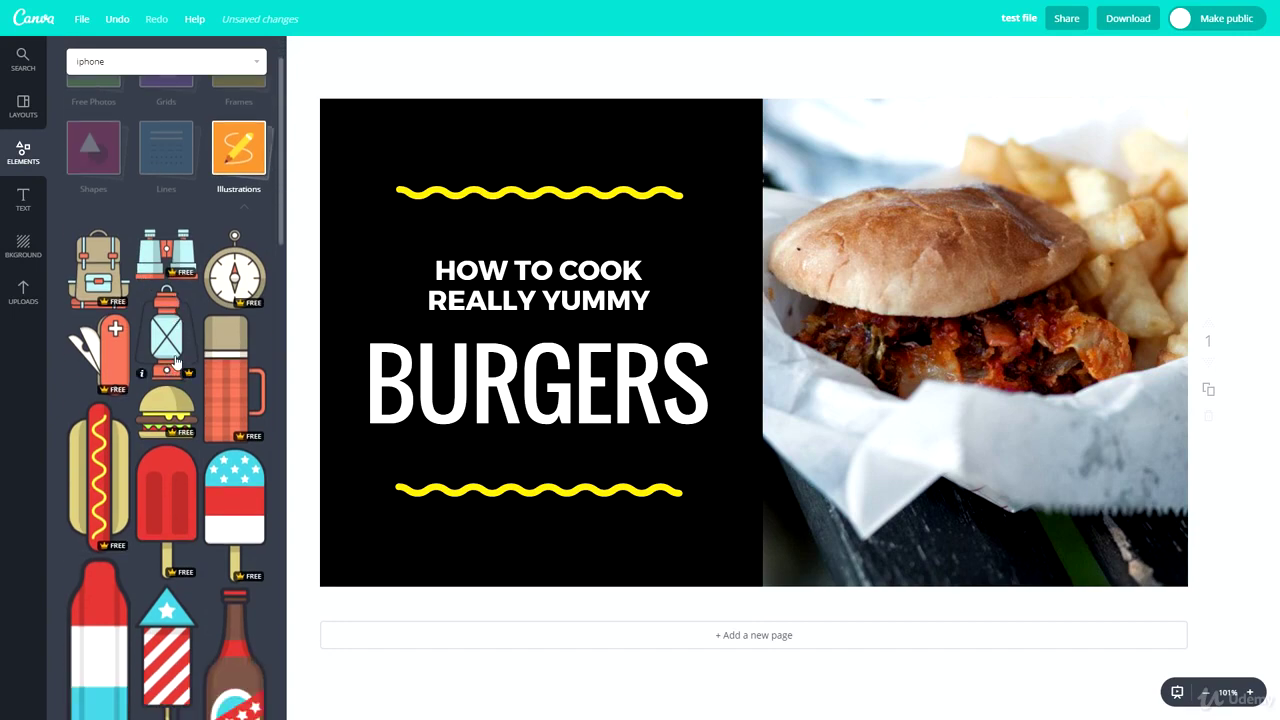
scroll(175, 362, "down", 3)
scroll(239, 263, "up", 10)
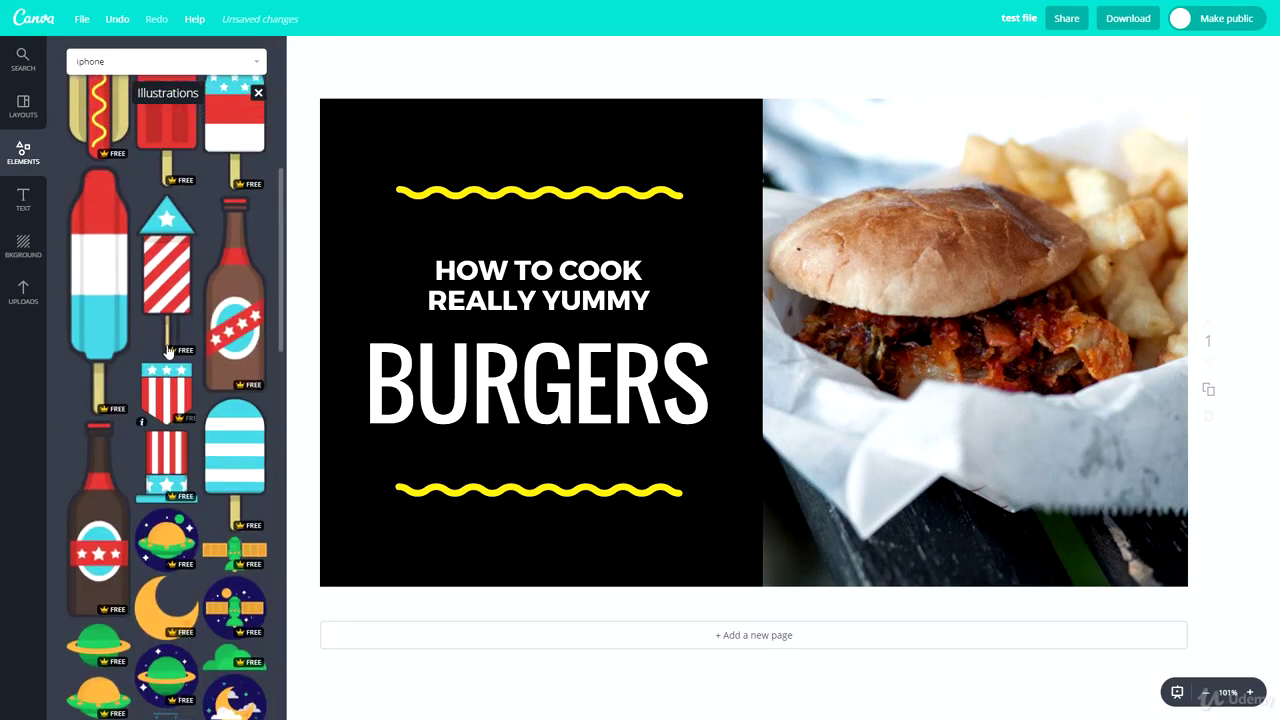
left_click(239, 215)
Browse the full Icons collection among the elements and close it
left_click(90, 305)
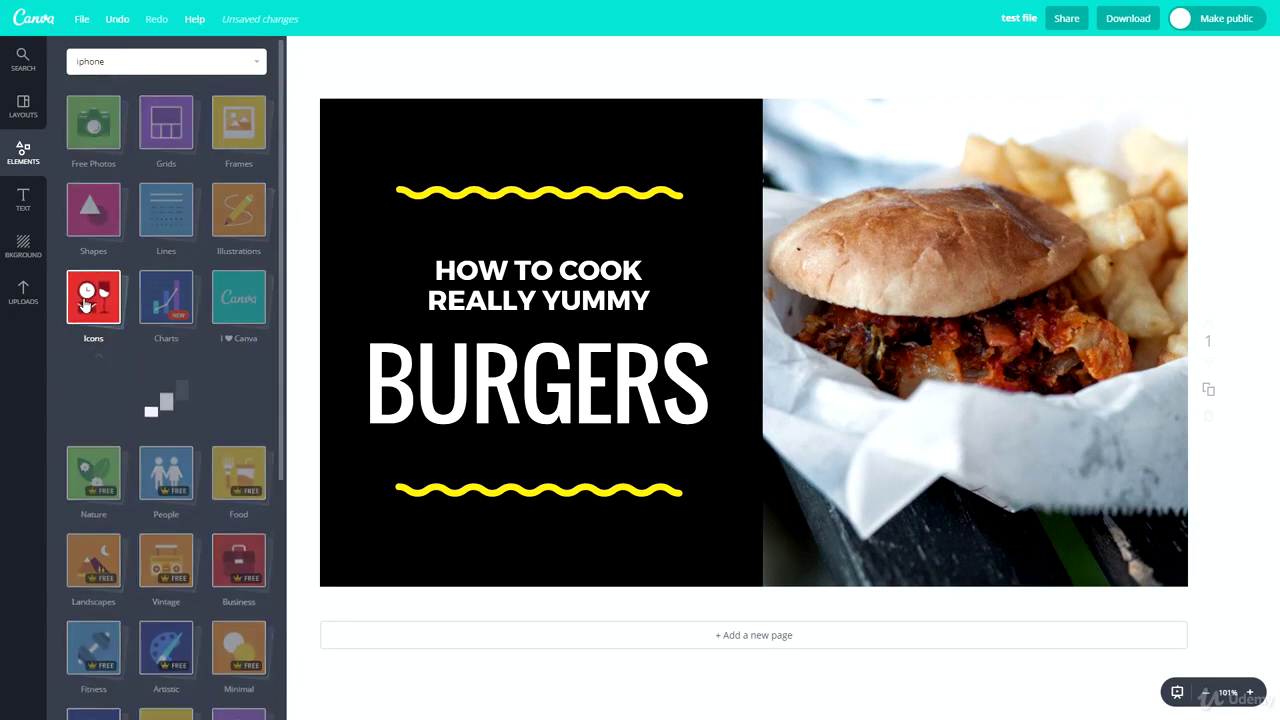
scroll(125, 548, "down", 10)
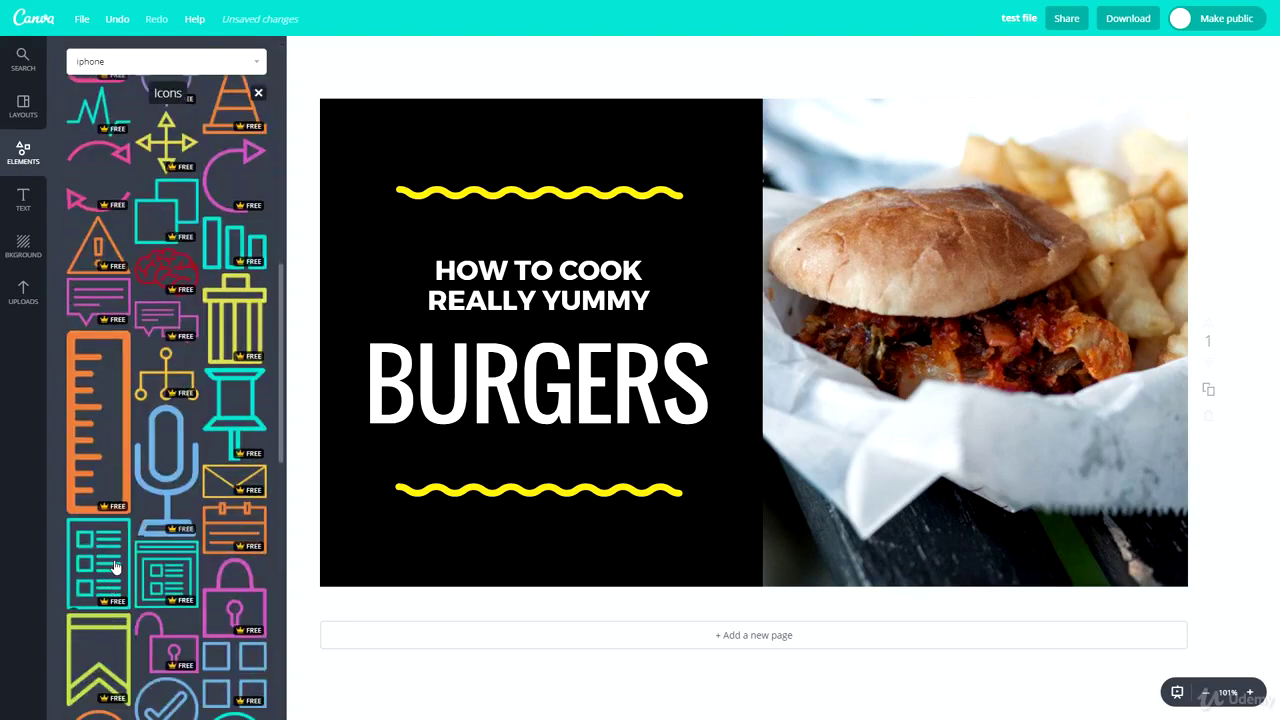
scroll(124, 542, "up", 10)
scroll(110, 565, "down", 5)
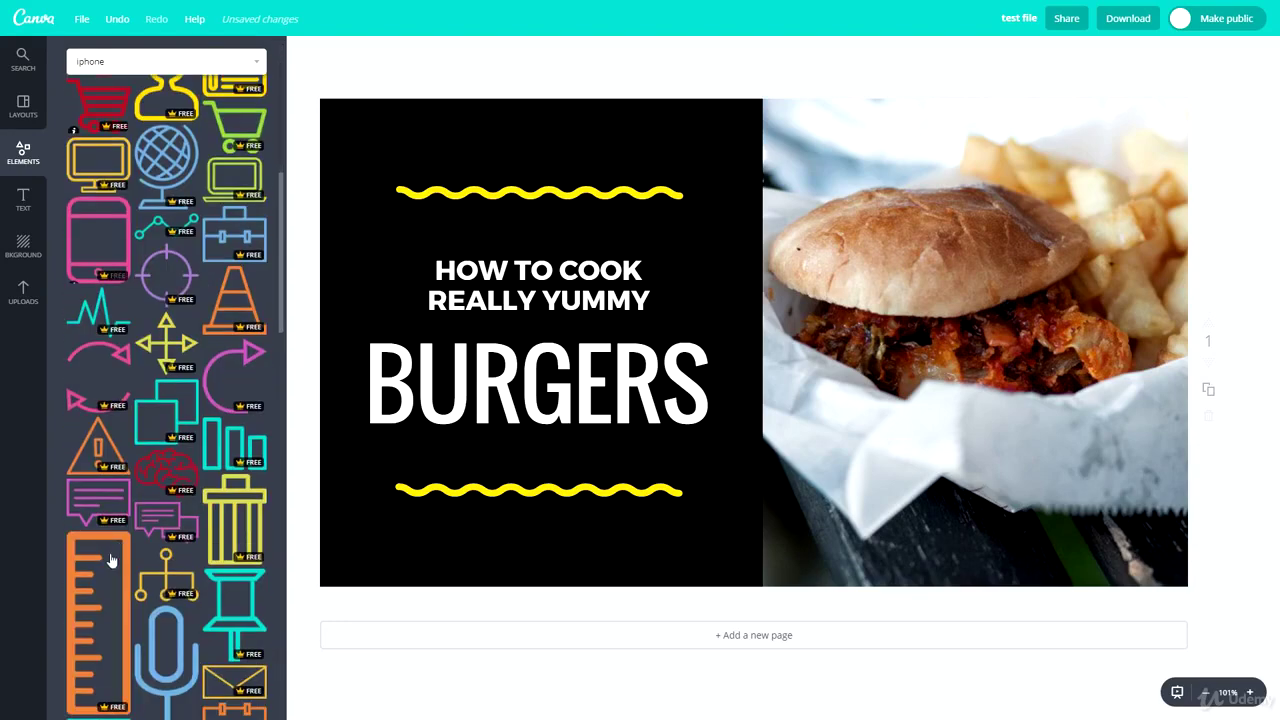
scroll(148, 537, "down", 6)
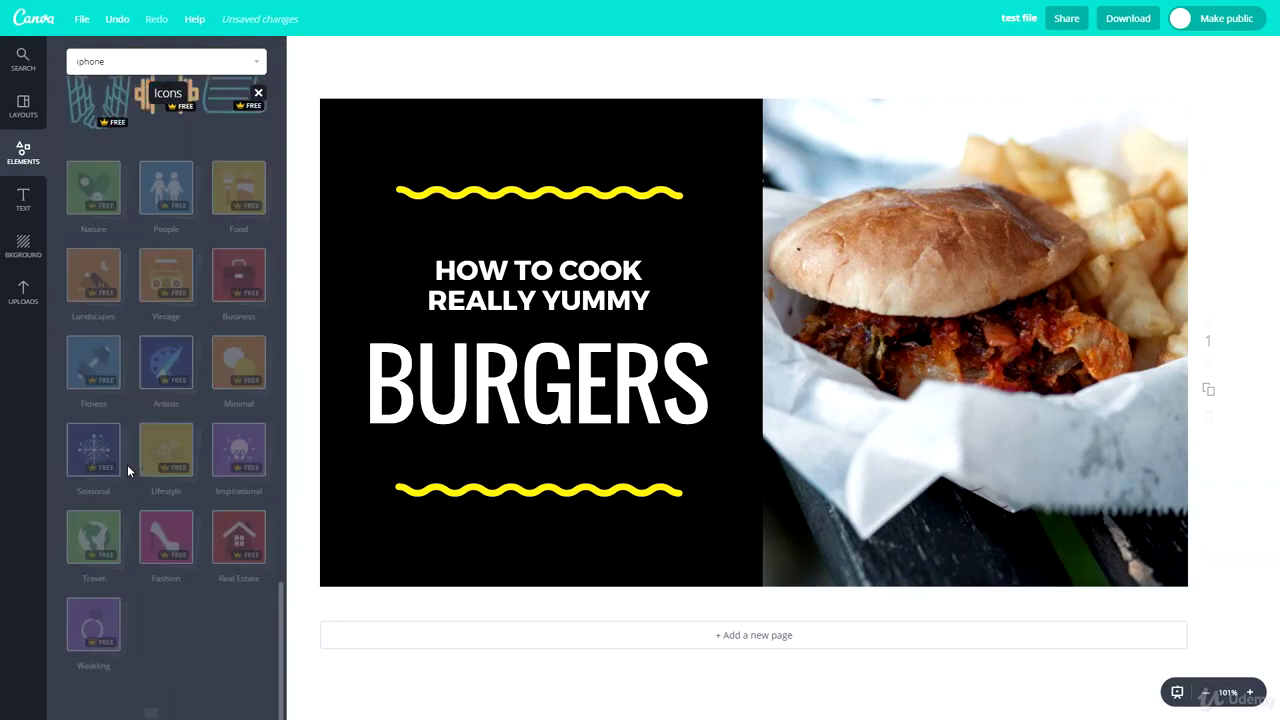
scroll(127, 464, "up", 5)
scroll(190, 380, "up", 10)
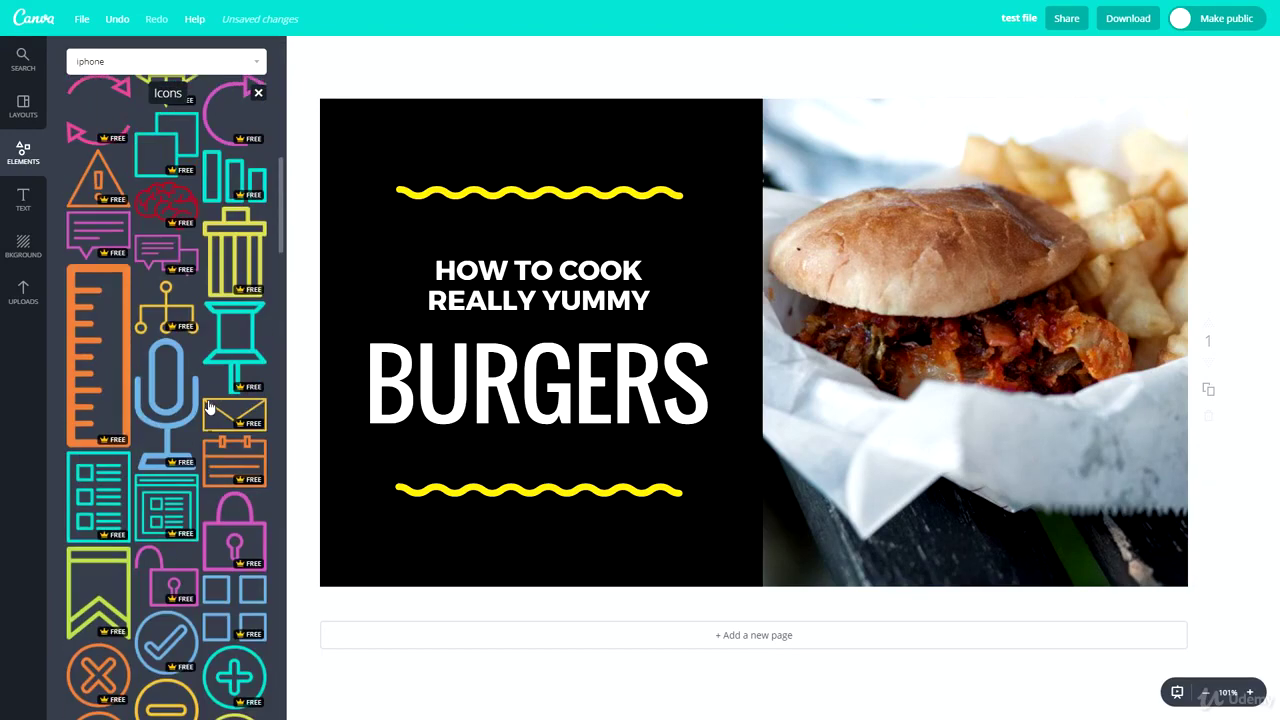
scroll(210, 405, "up", 1)
left_click(101, 300)
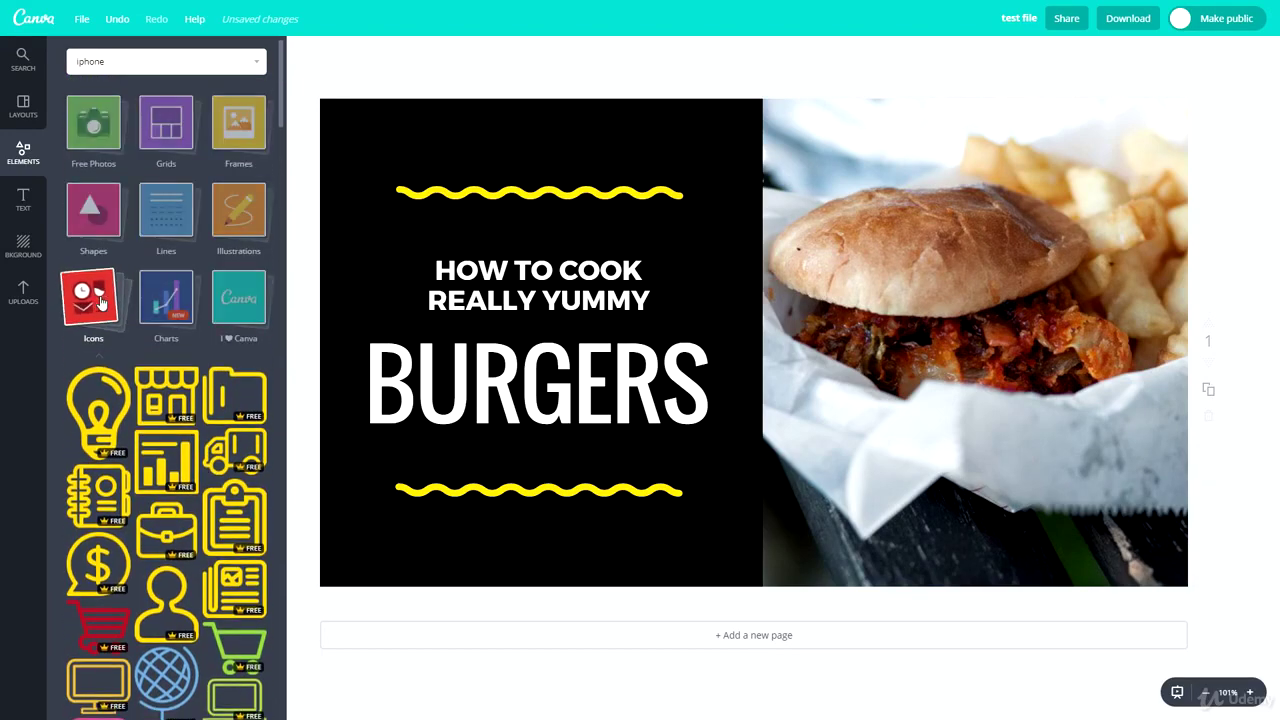
Try the first blue bar chart on the burger design, view its data table, and delete the chart
left_click(155, 302)
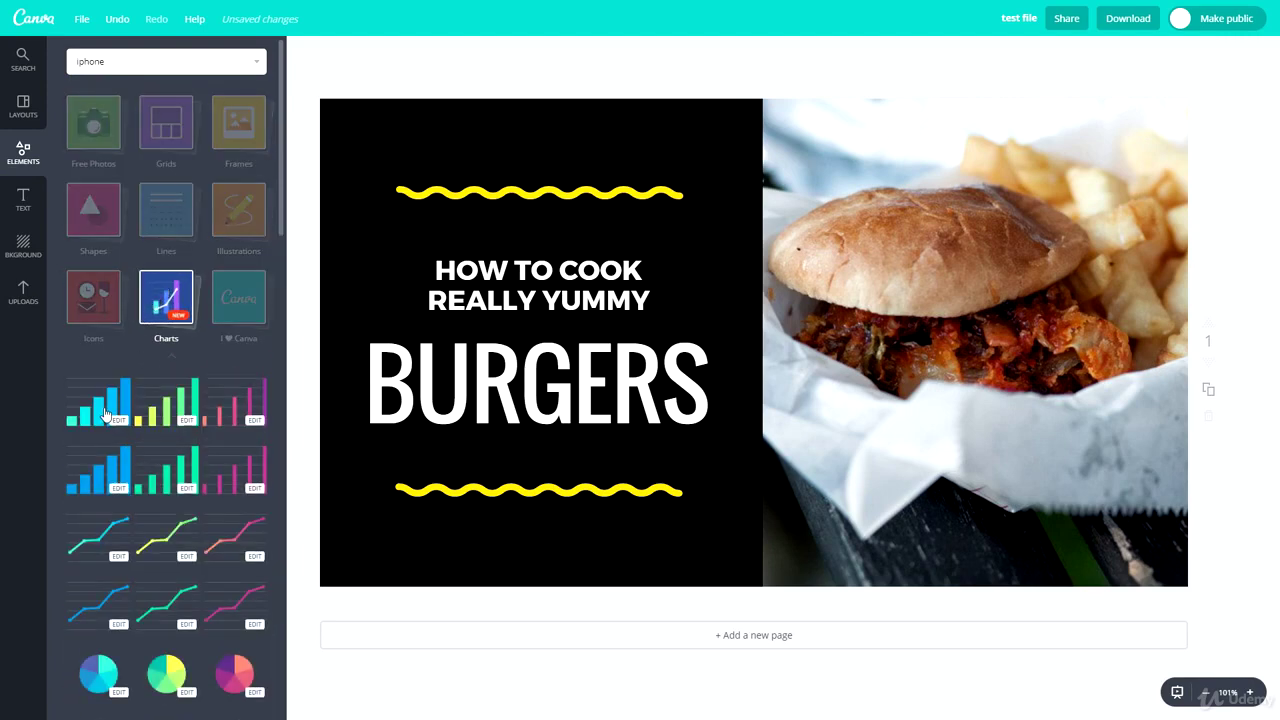
left_click(105, 415)
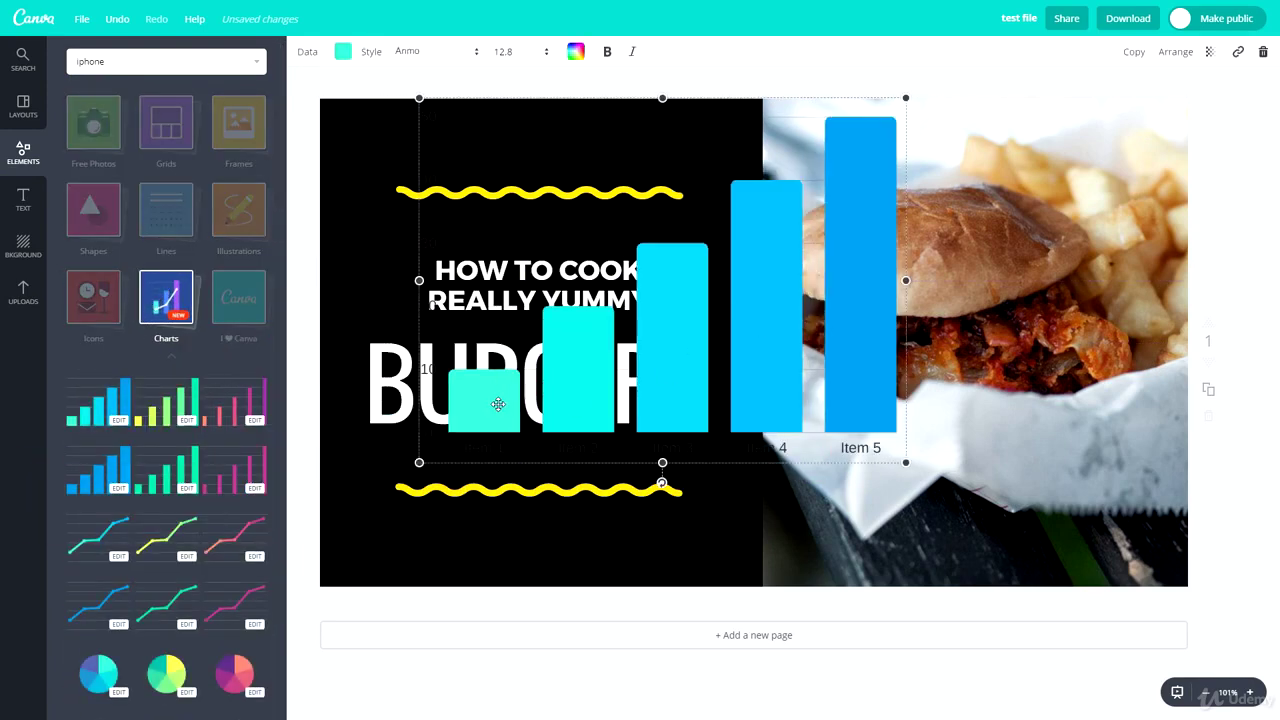
left_click(498, 404)
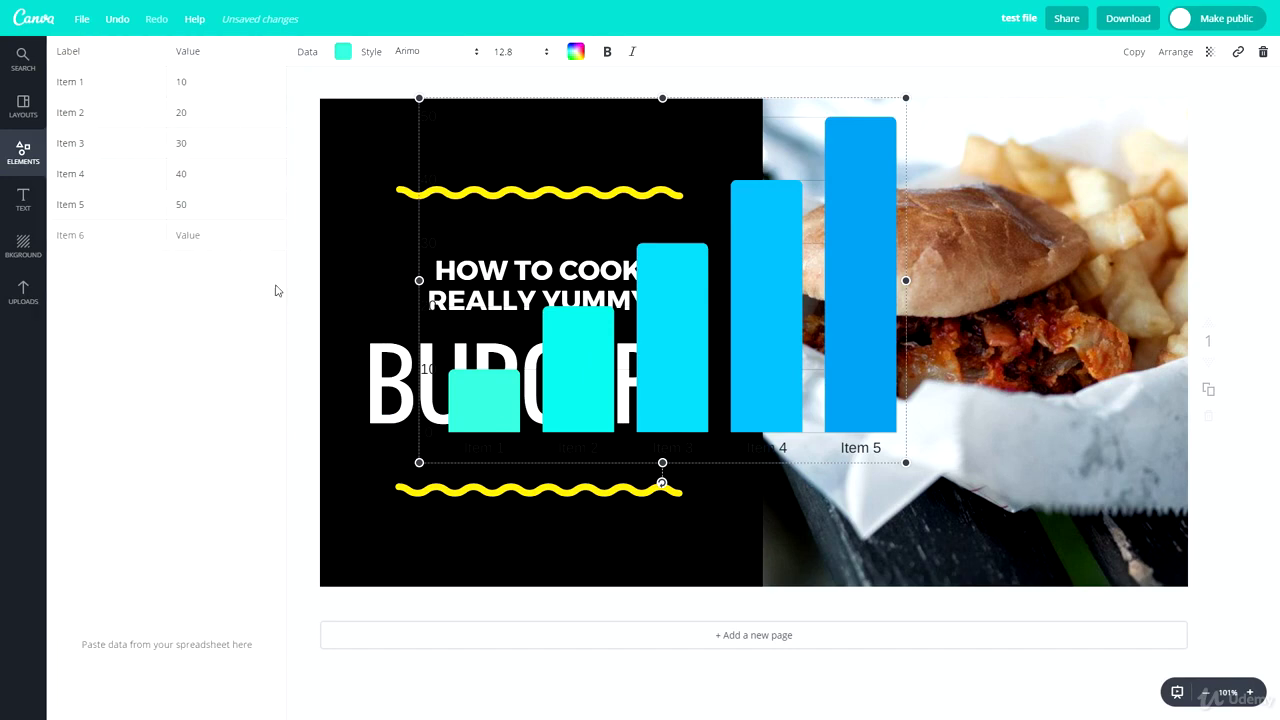
left_click(437, 236)
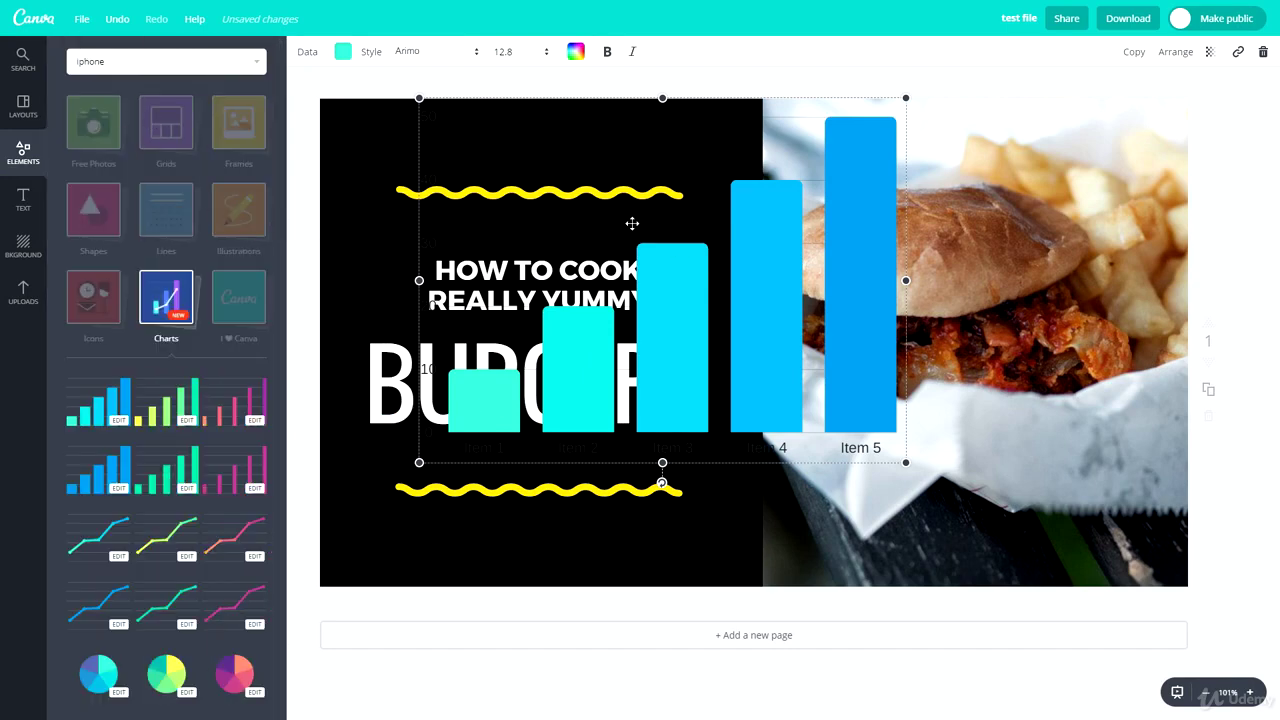
left_click_drag(674, 351, 663, 401)
key("Delete")
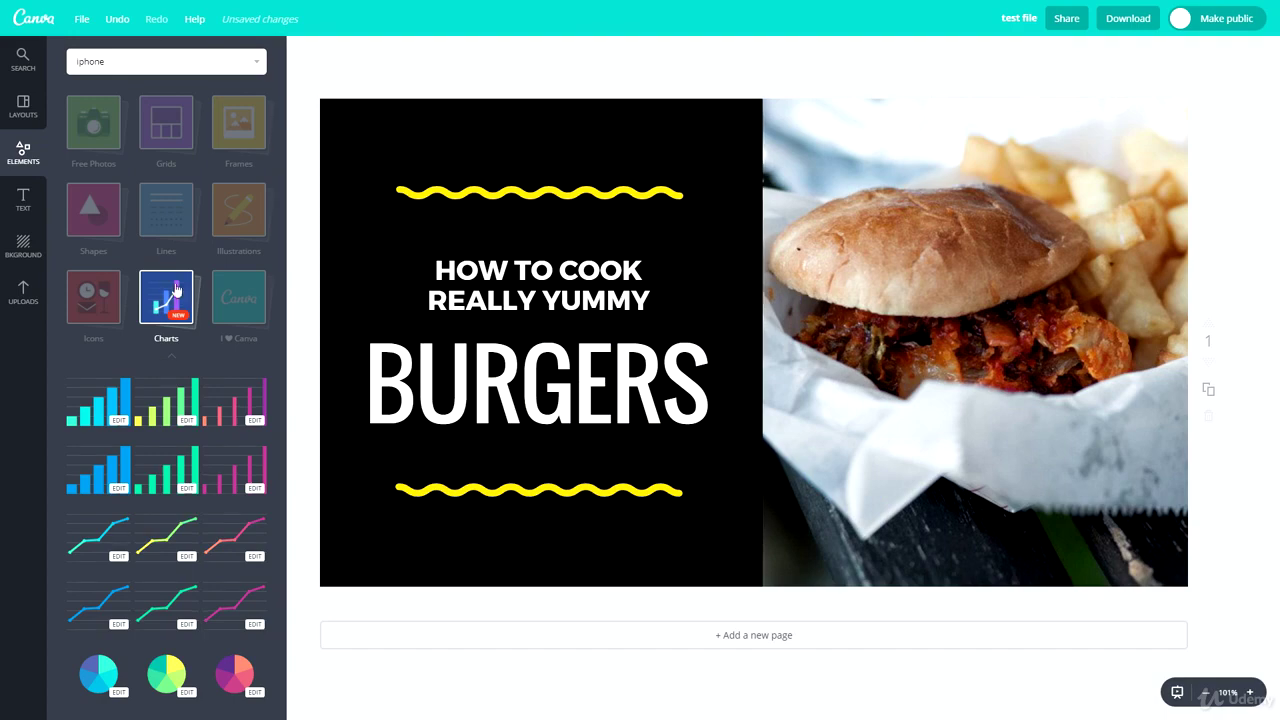
left_click(167, 310)
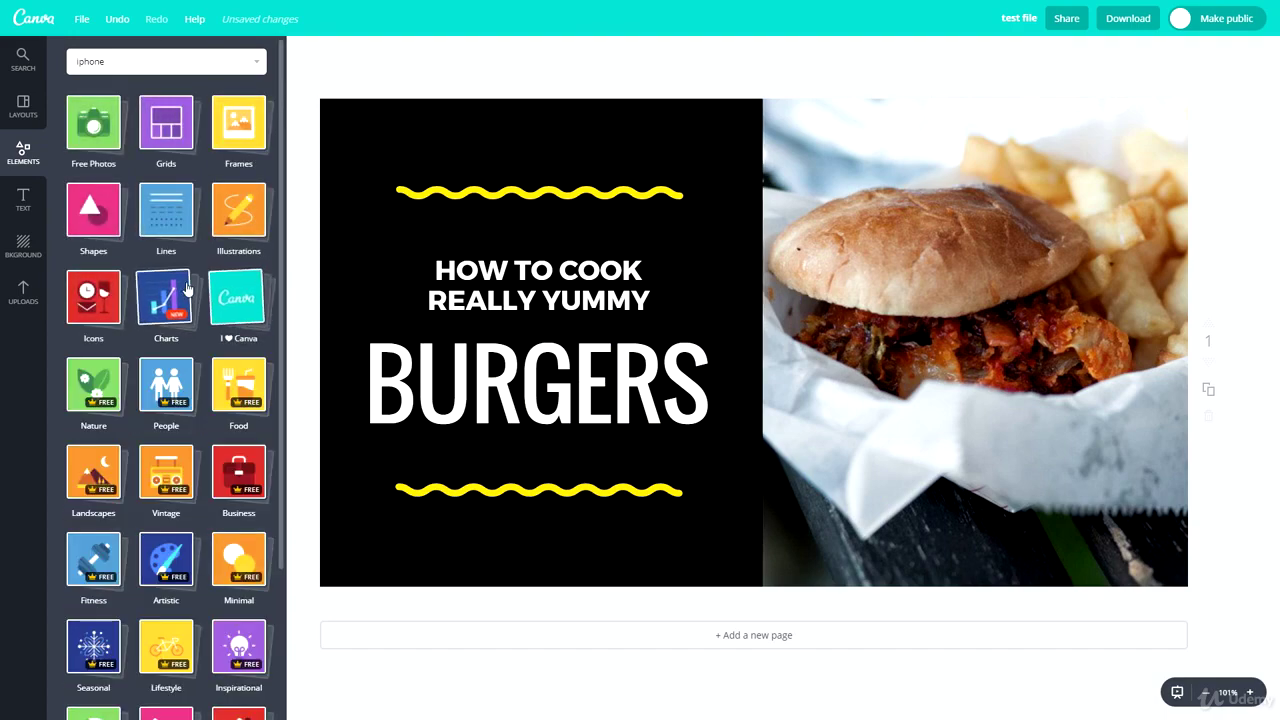
Browse the "I ♥ Canva" collection of branded stickers and logos
left_click(239, 296)
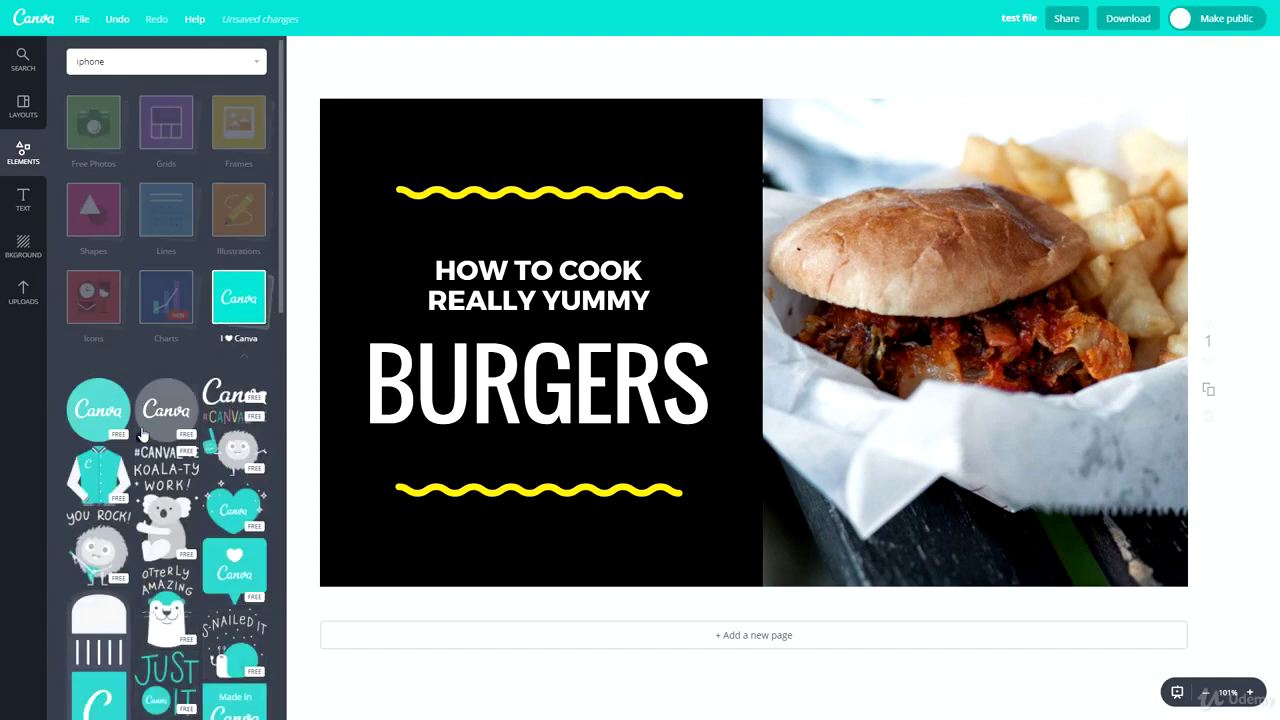
scroll(138, 436, "down", 5)
scroll(138, 436, "up", 4)
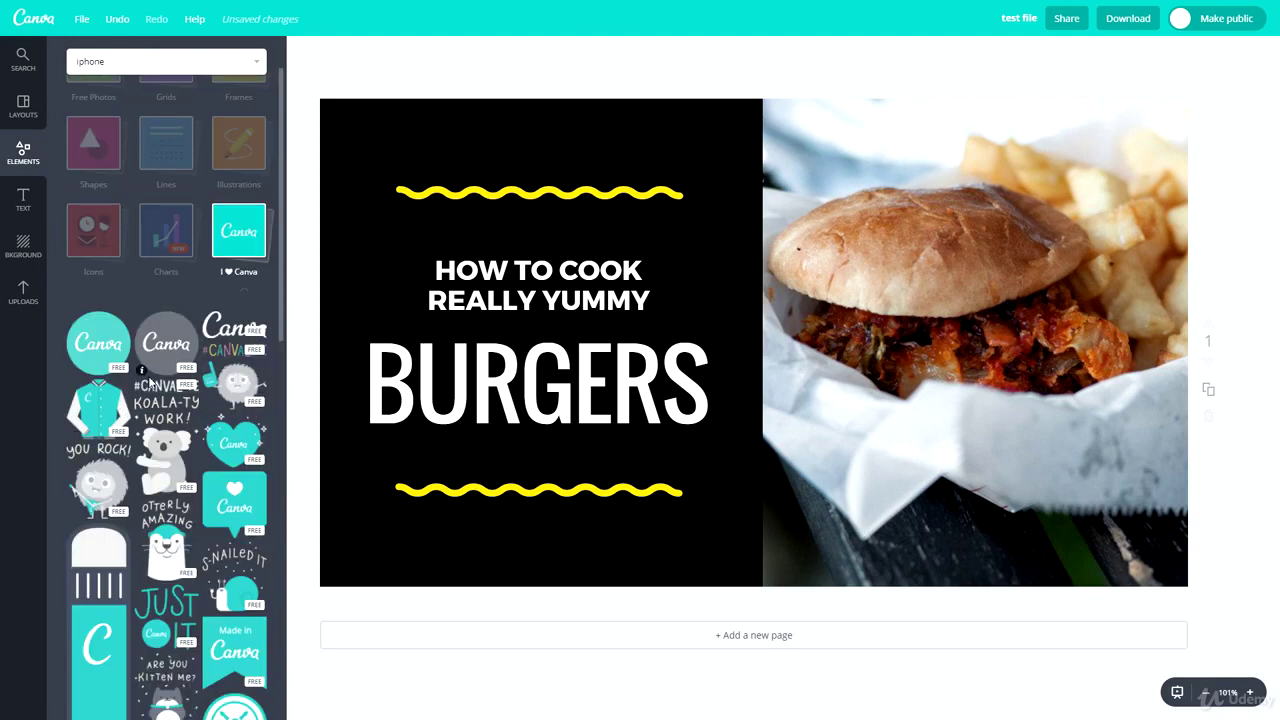
scroll(191, 413, "down", 3)
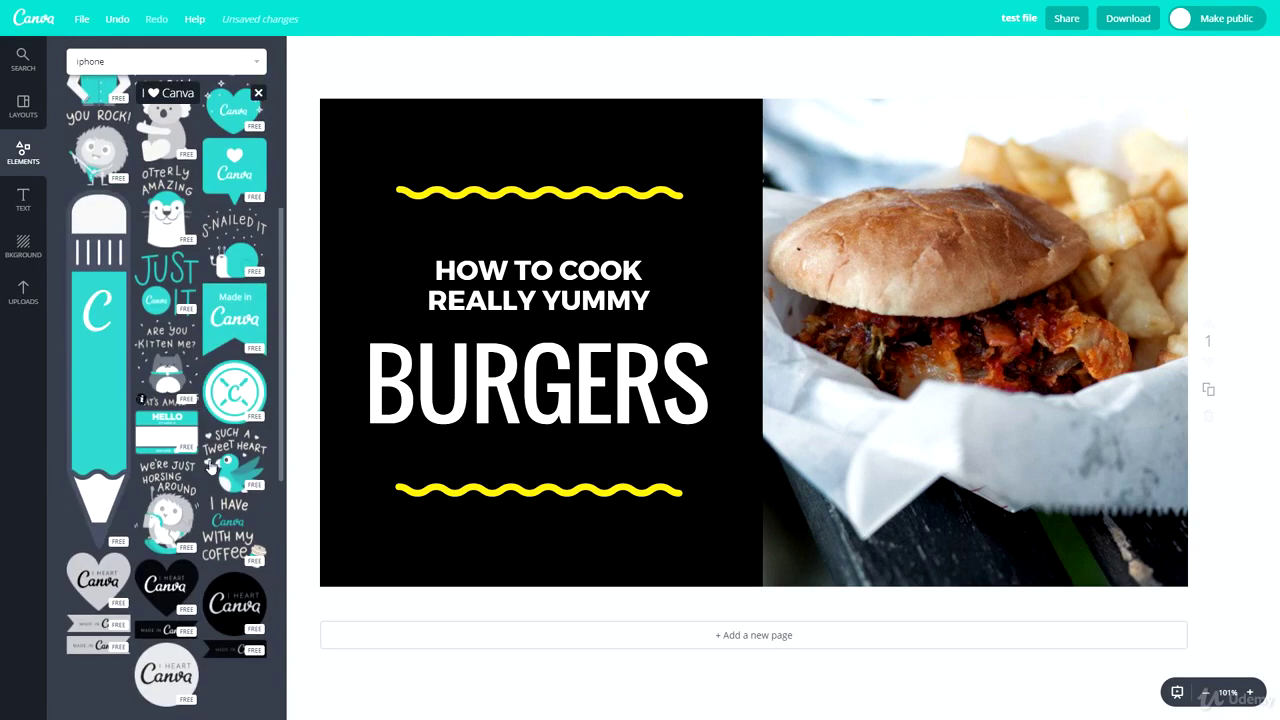
scroll(115, 537, "down", 2)
scroll(140, 440, "up", 5)
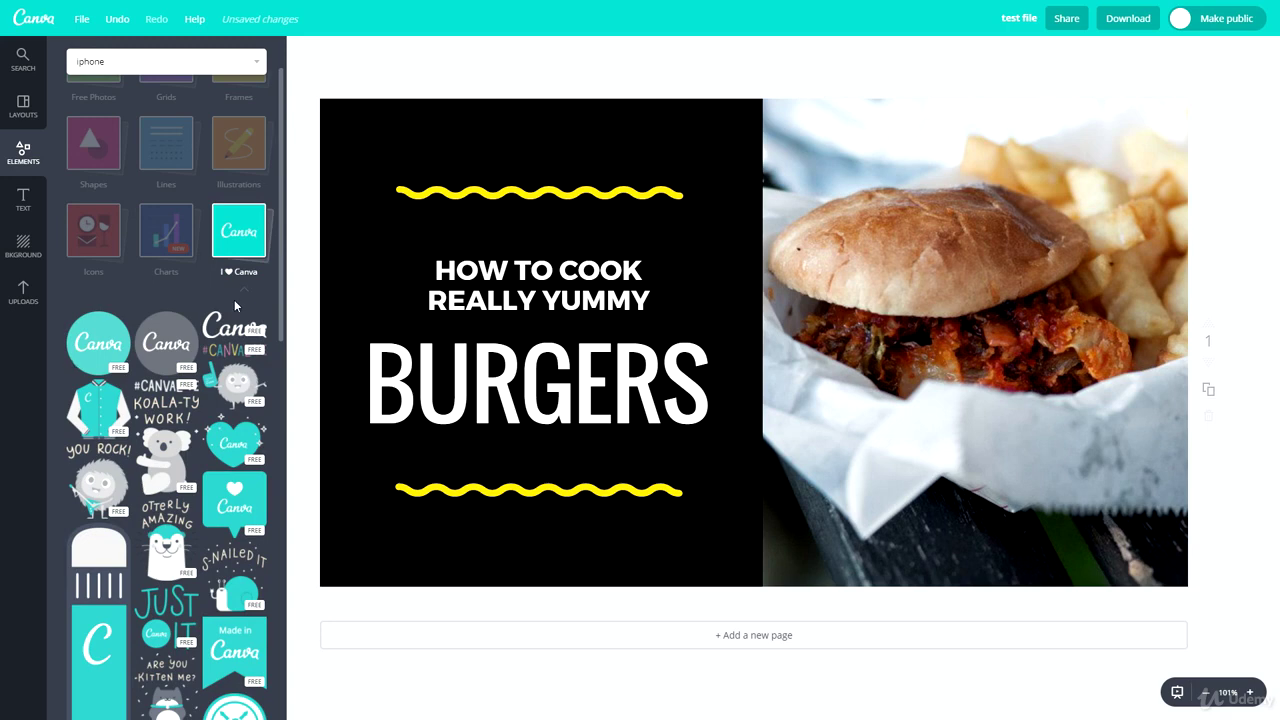
Close the "I ♥ Canva" collection and browse the themed element collections, opening and closing People and Food
left_click(227, 233)
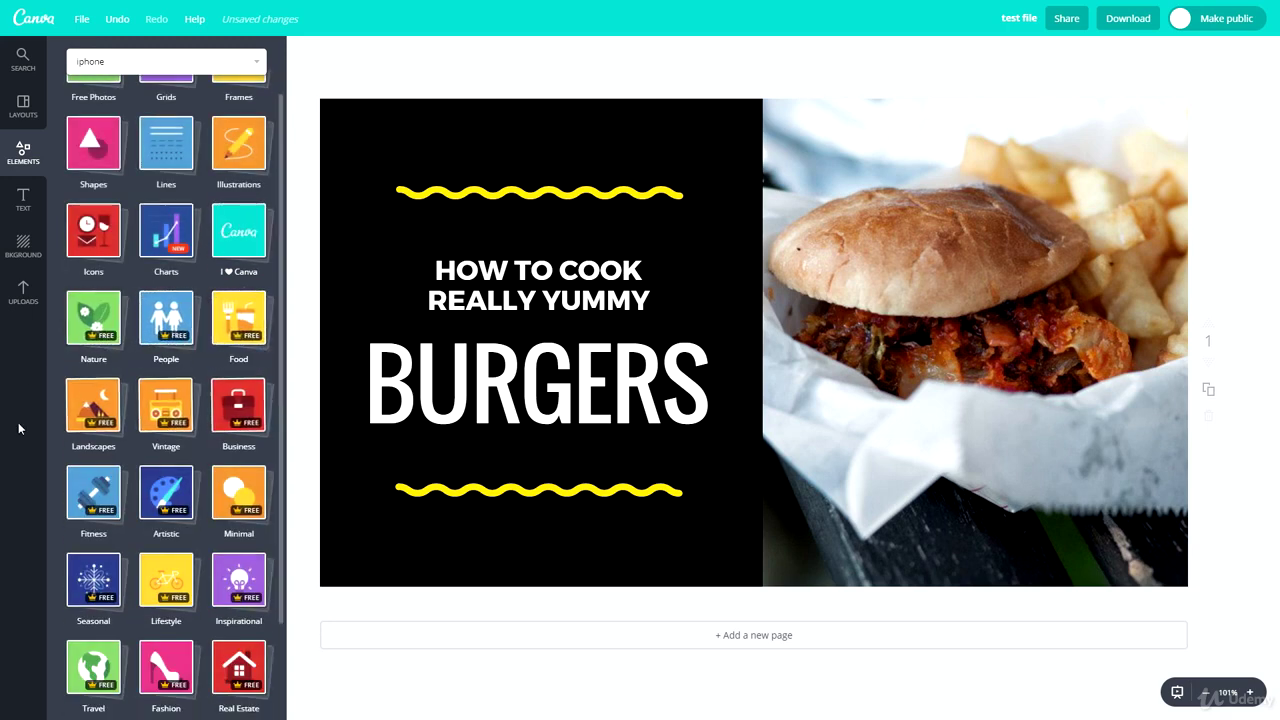
scroll(255, 470, "down", 2)
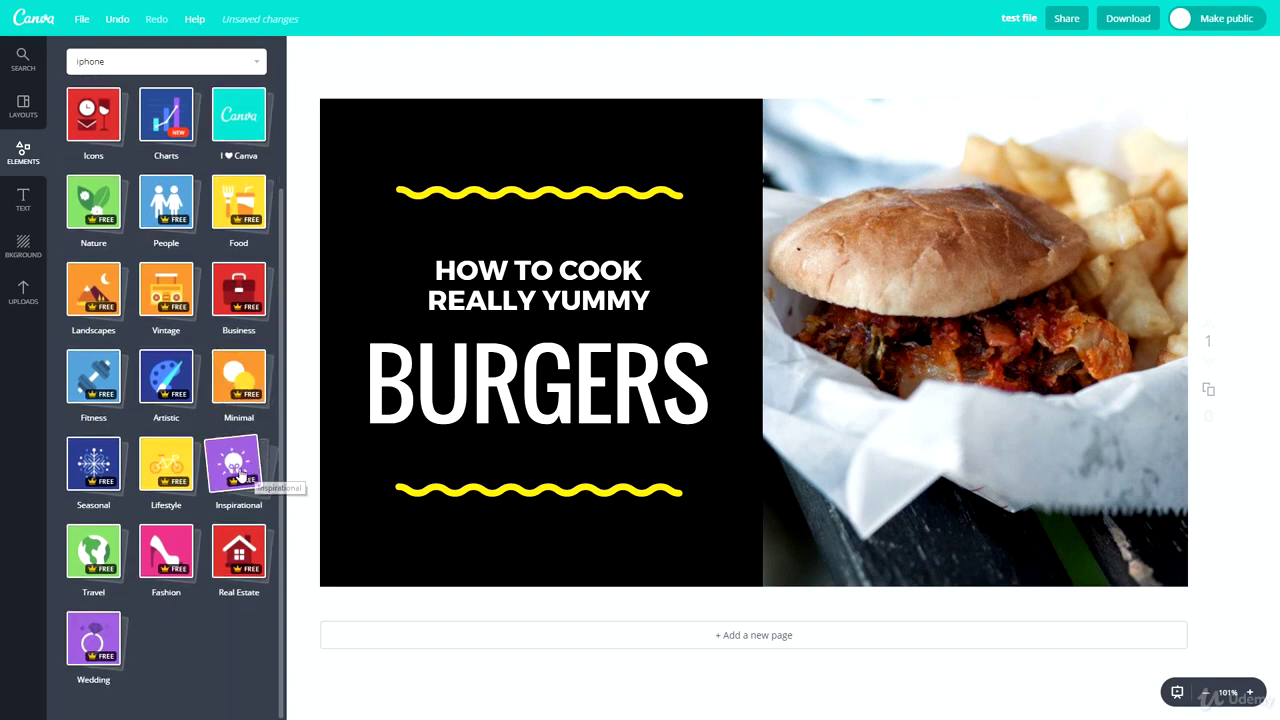
scroll(132, 336, "up", 1)
scroll(132, 336, "up", 1)
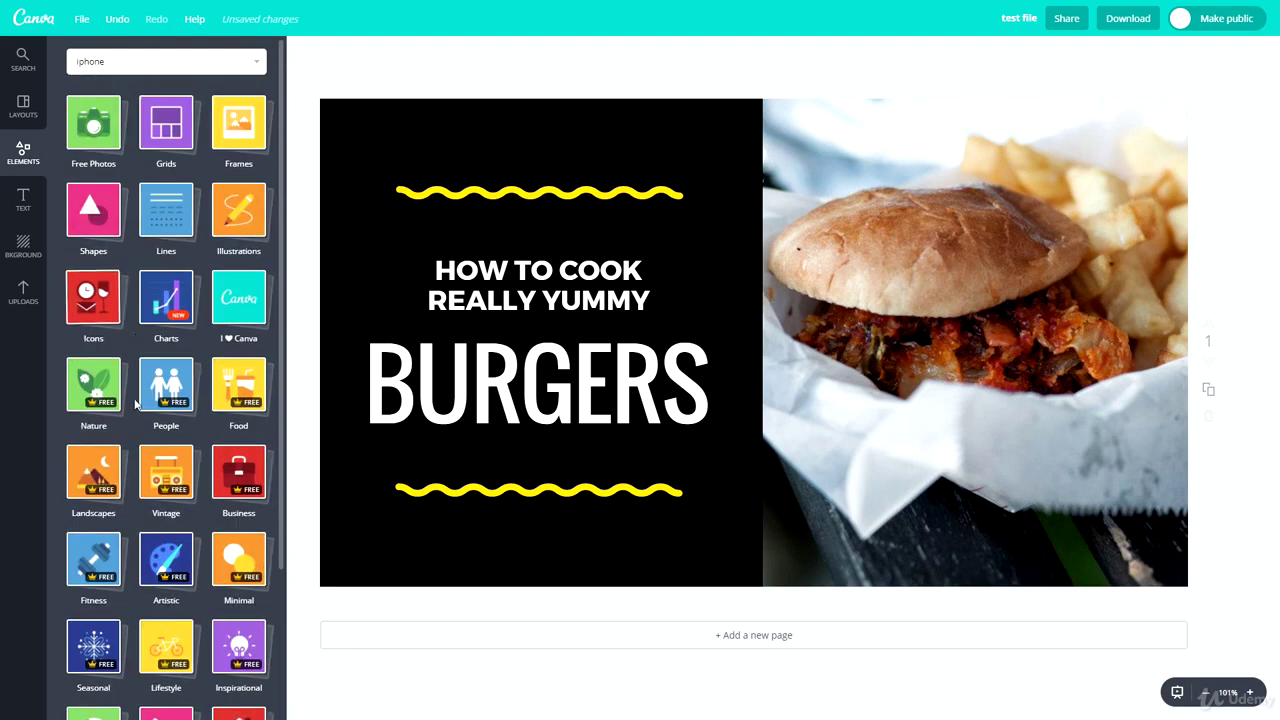
left_click(160, 375)
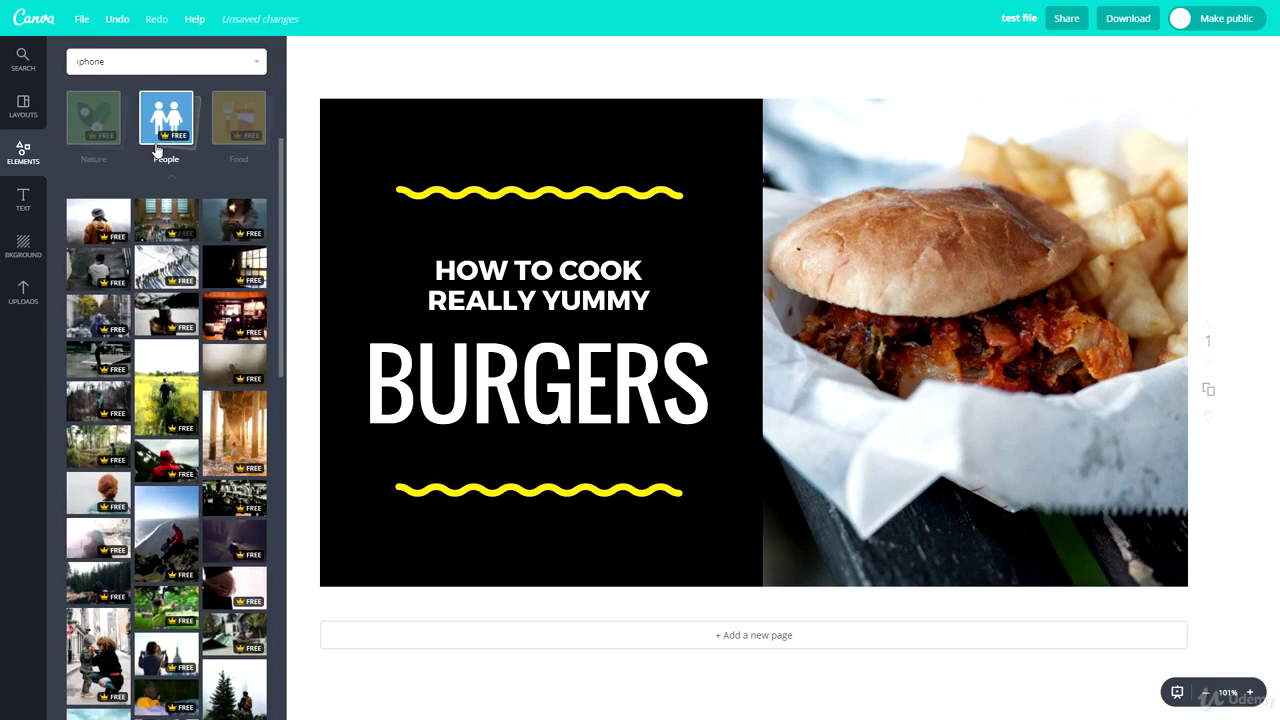
left_click(155, 160)
left_click(233, 180)
left_click(240, 186)
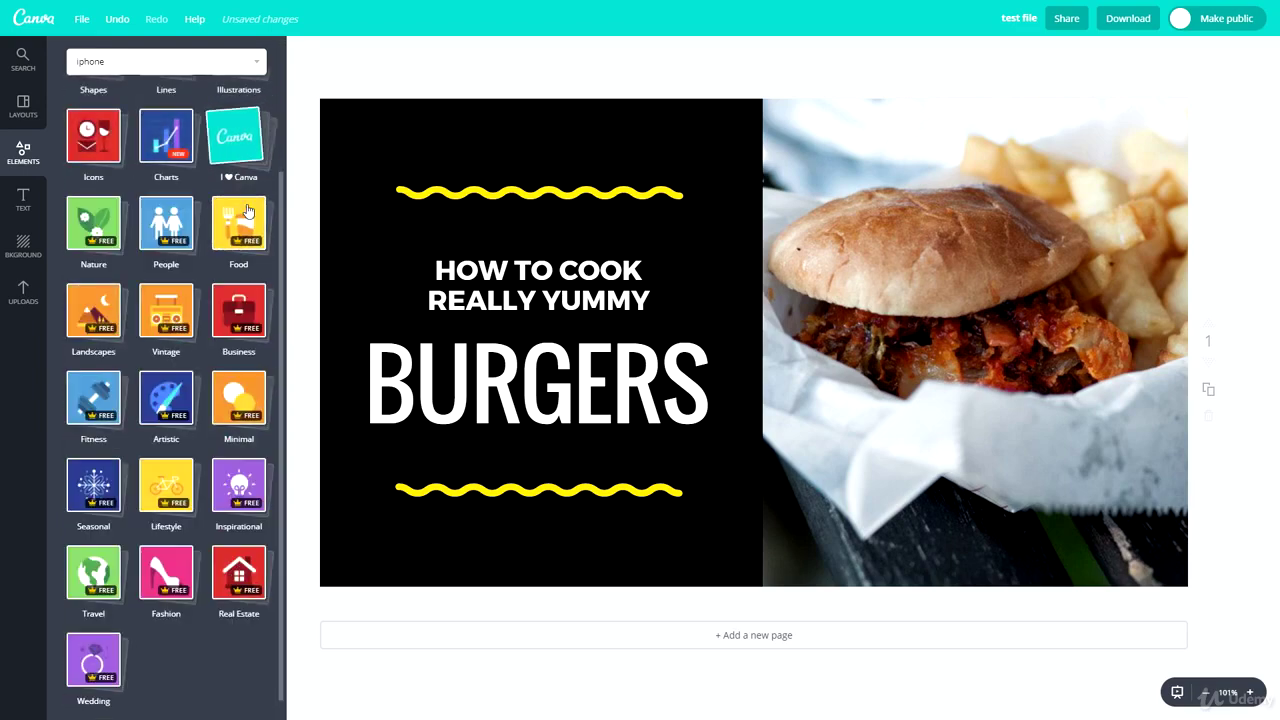
left_click(240, 240)
left_click(242, 248)
Add a heading, a subheading and a line of body text over the burger photo, one below the other
left_click(28, 205)
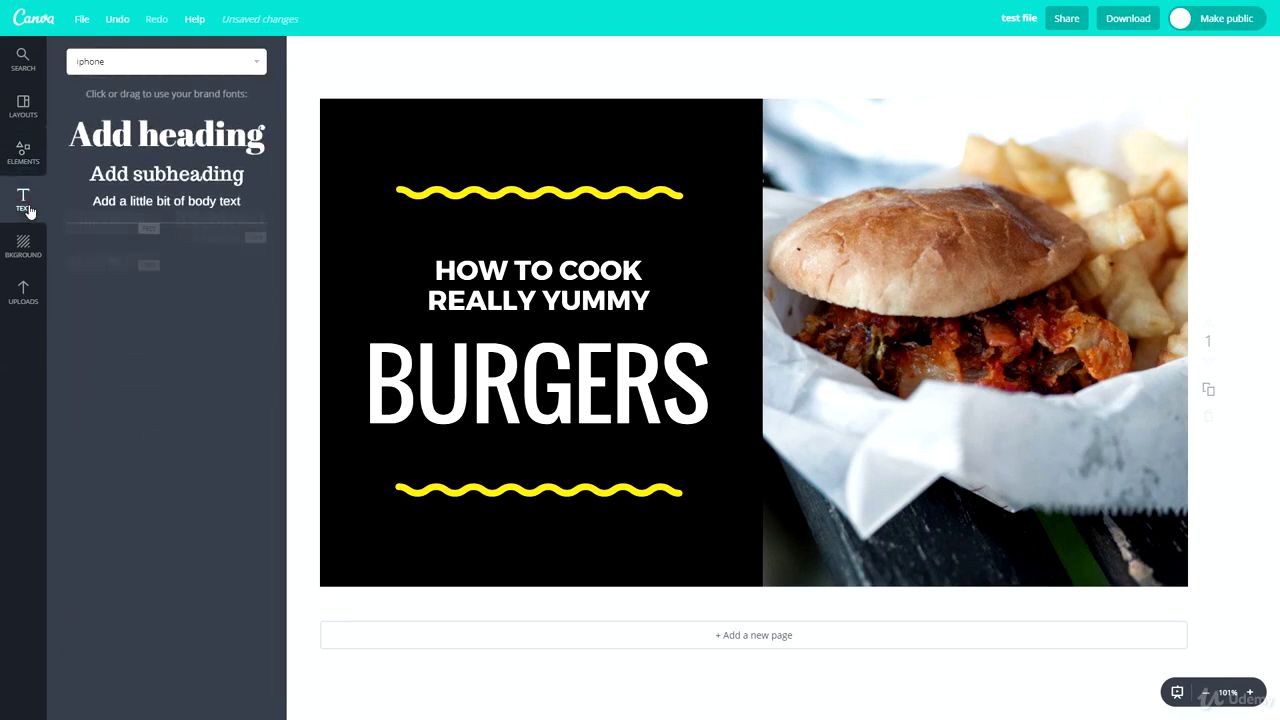
left_click_drag(140, 138, 840, 215)
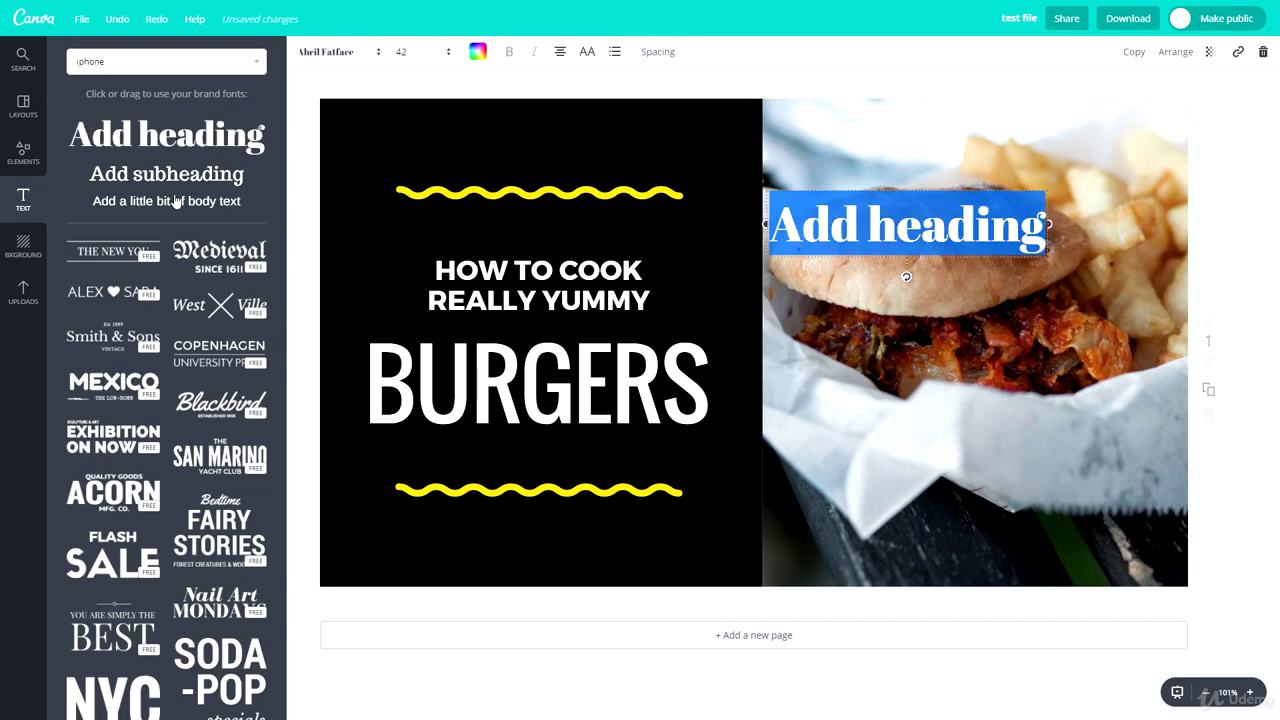
left_click_drag(165, 176, 948, 322)
left_click_drag(155, 205, 890, 383)
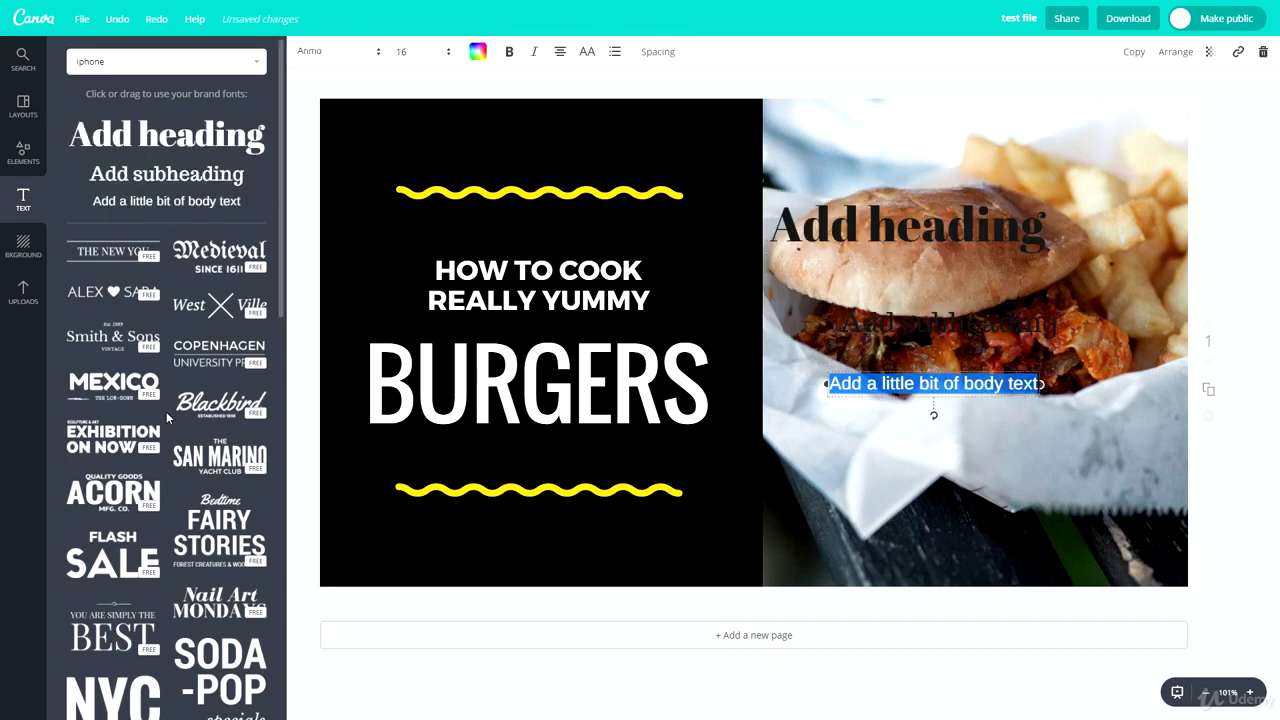
Browse the ready-made text combinations, try the "ELEVATE" one on the black half of the design, and delete it
scroll(150, 400, "down", 5)
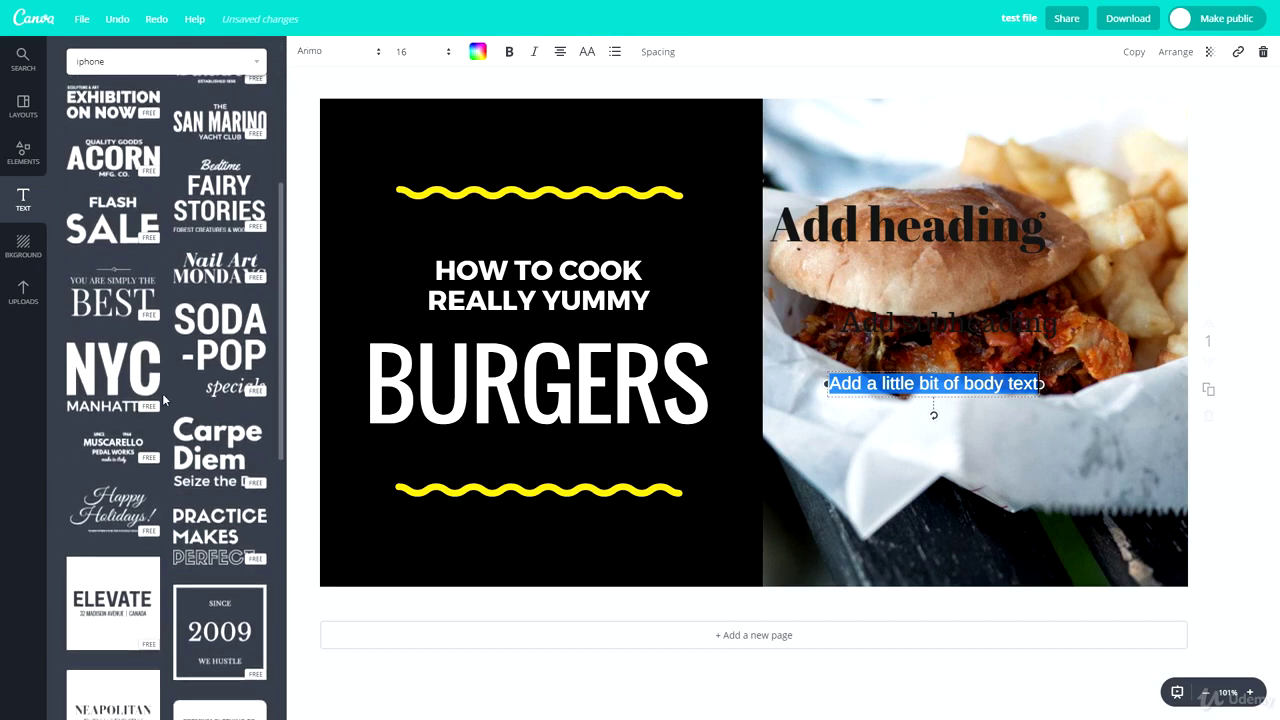
scroll(165, 398, "down", 3)
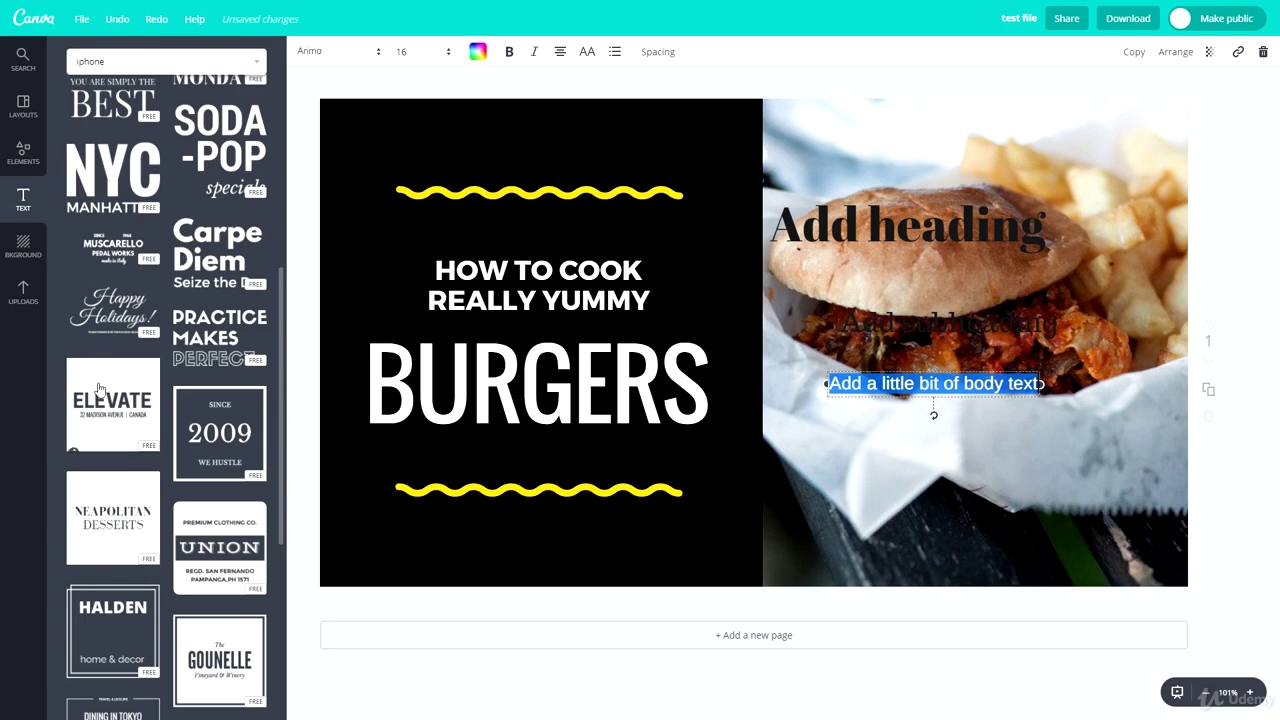
scroll(88, 382, "down", 3)
left_click_drag(80, 240, 681, 268)
key("Delete")
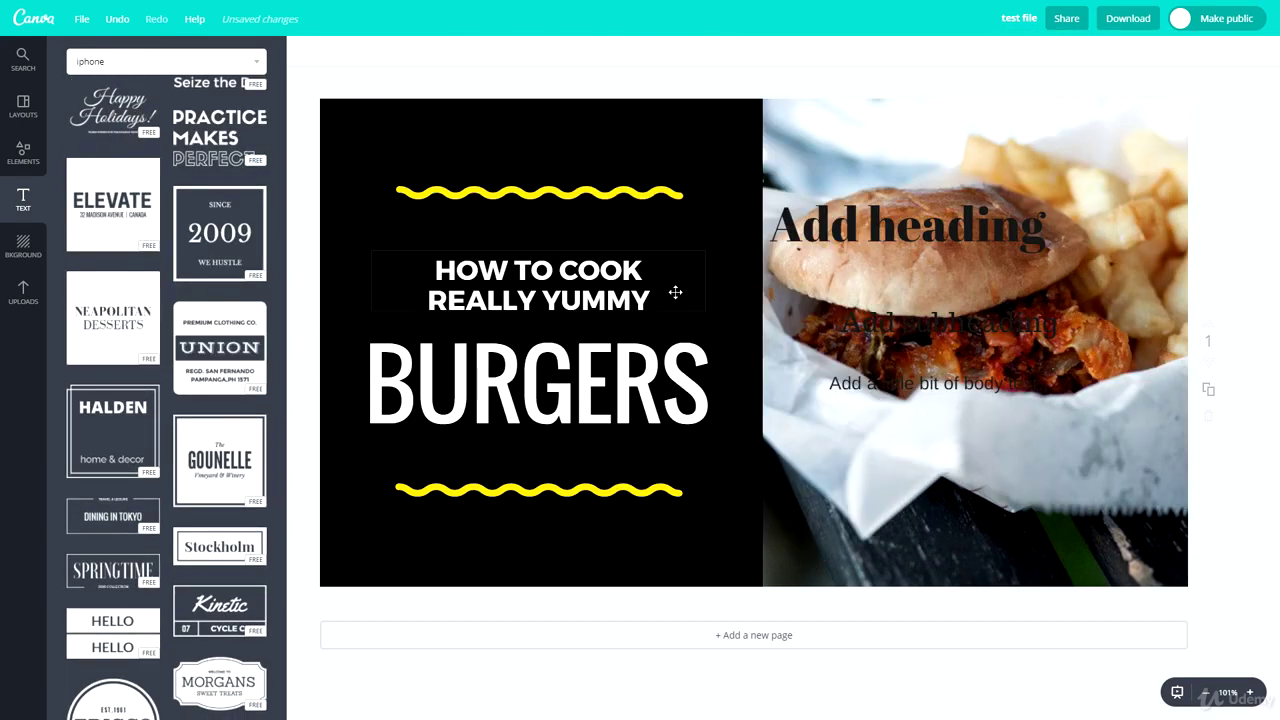
Check the font and size choices for the "Add heading" text and colour it light yellow from the default palette
double_click(899, 216)
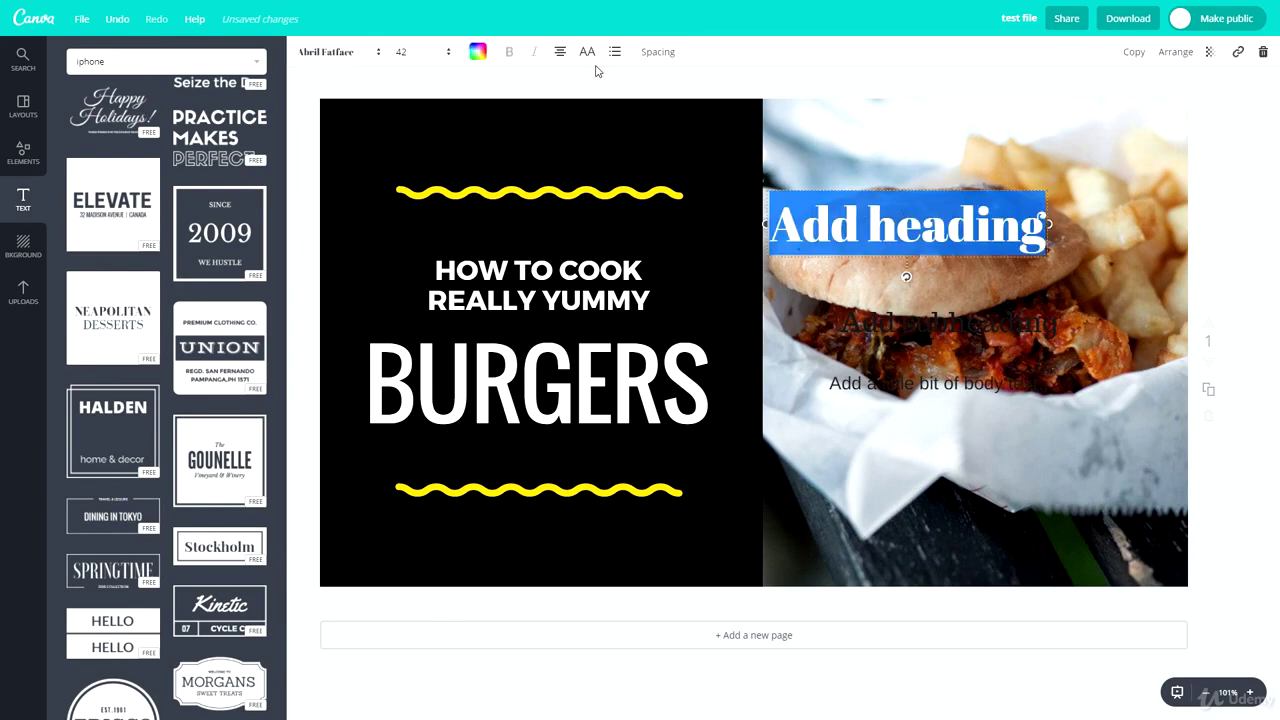
left_click(330, 52)
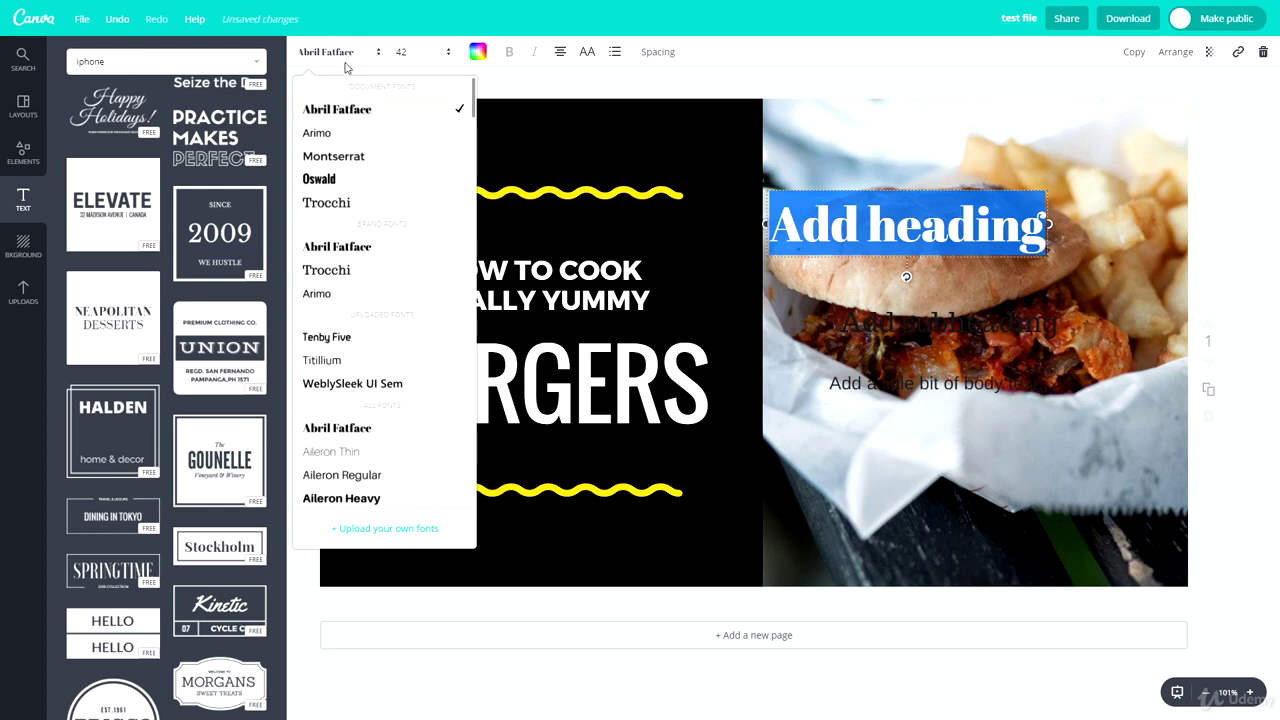
left_click(405, 51)
left_click(478, 51)
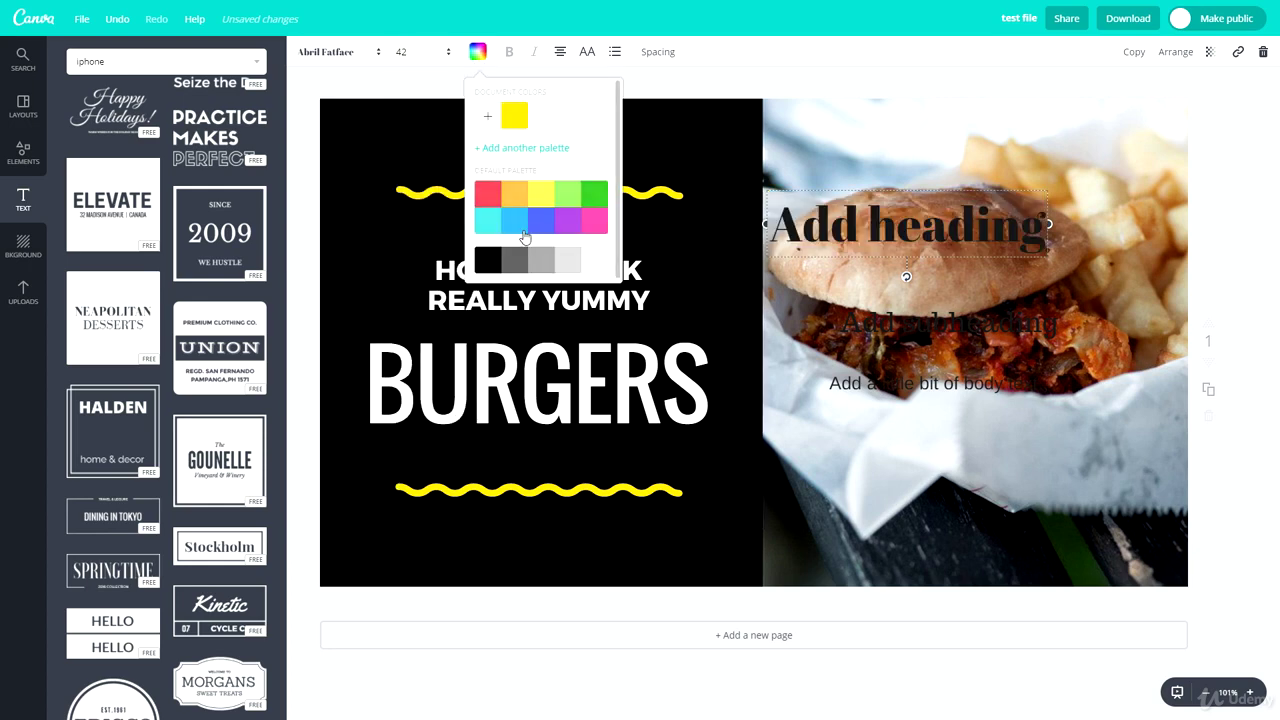
left_click(530, 195)
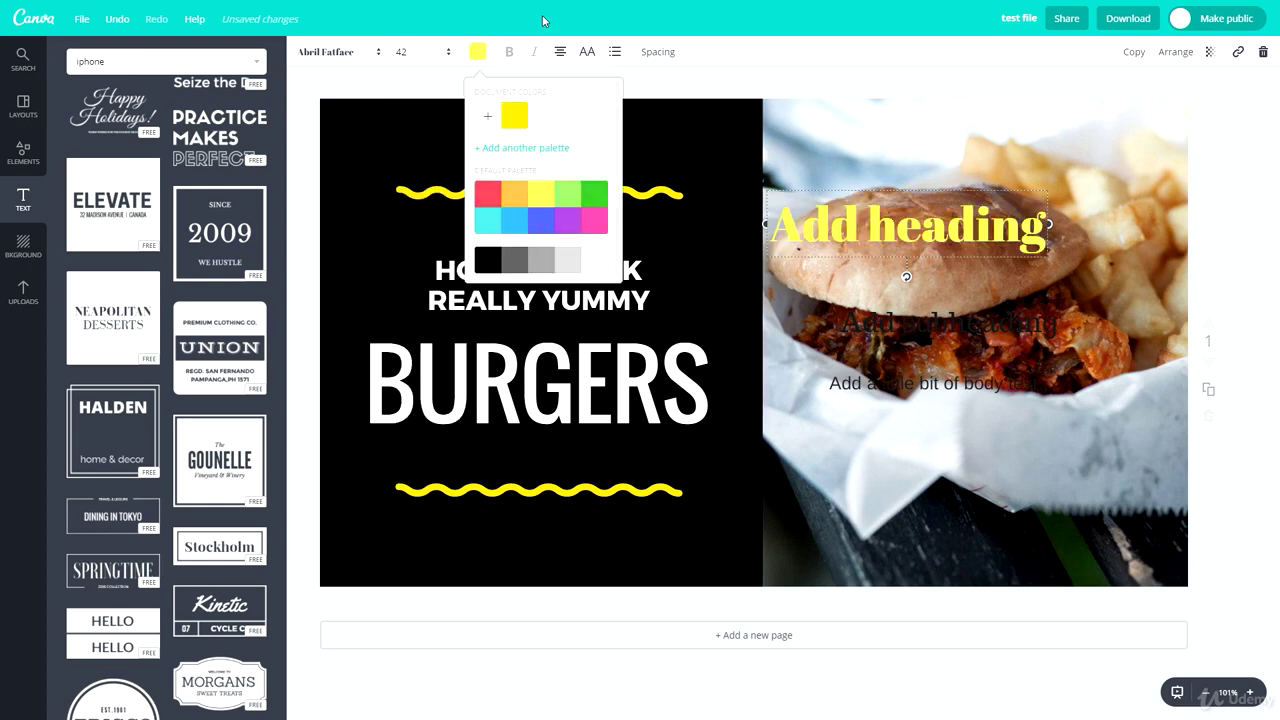
left_click(528, 71)
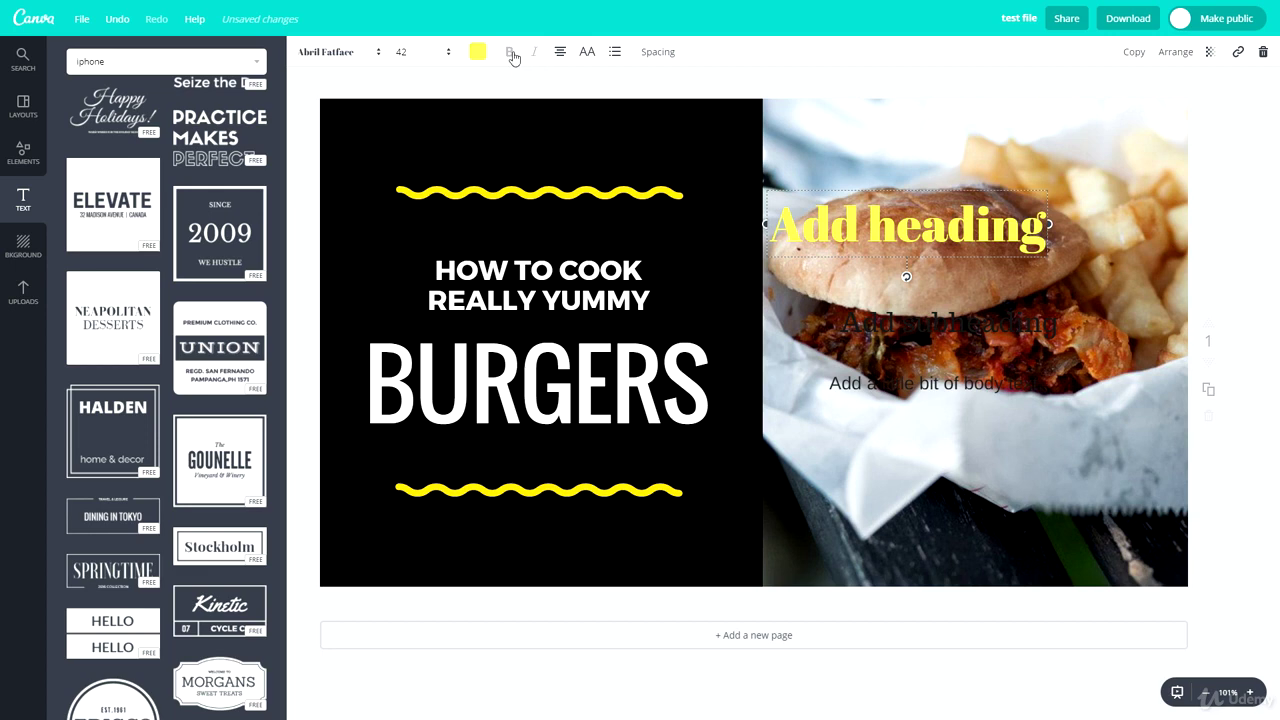
Try left and right alignment on the yellow heading and return it to centre alignment
left_click(560, 55)
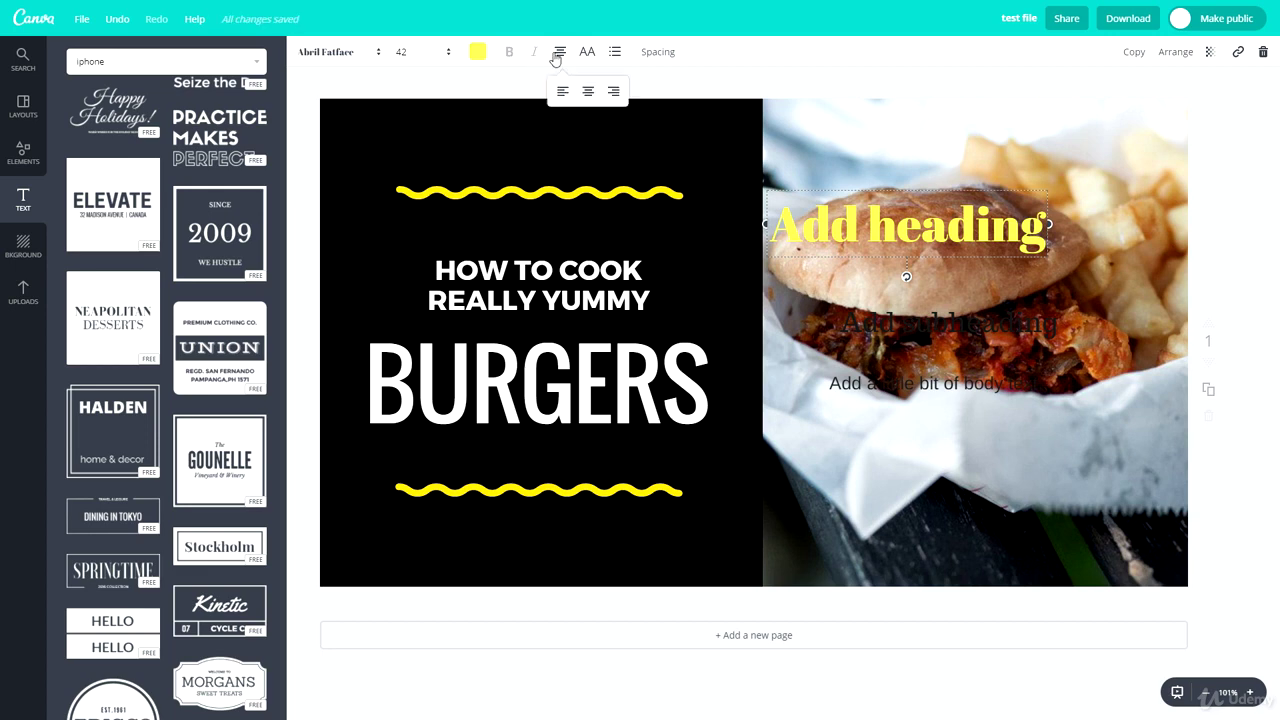
left_click(563, 92)
left_click(613, 91)
left_click(588, 91)
Try the uppercase and bulleted list formats on the yellow heading, switching each one off again
left_click(586, 58)
left_click(592, 55)
left_click(615, 57)
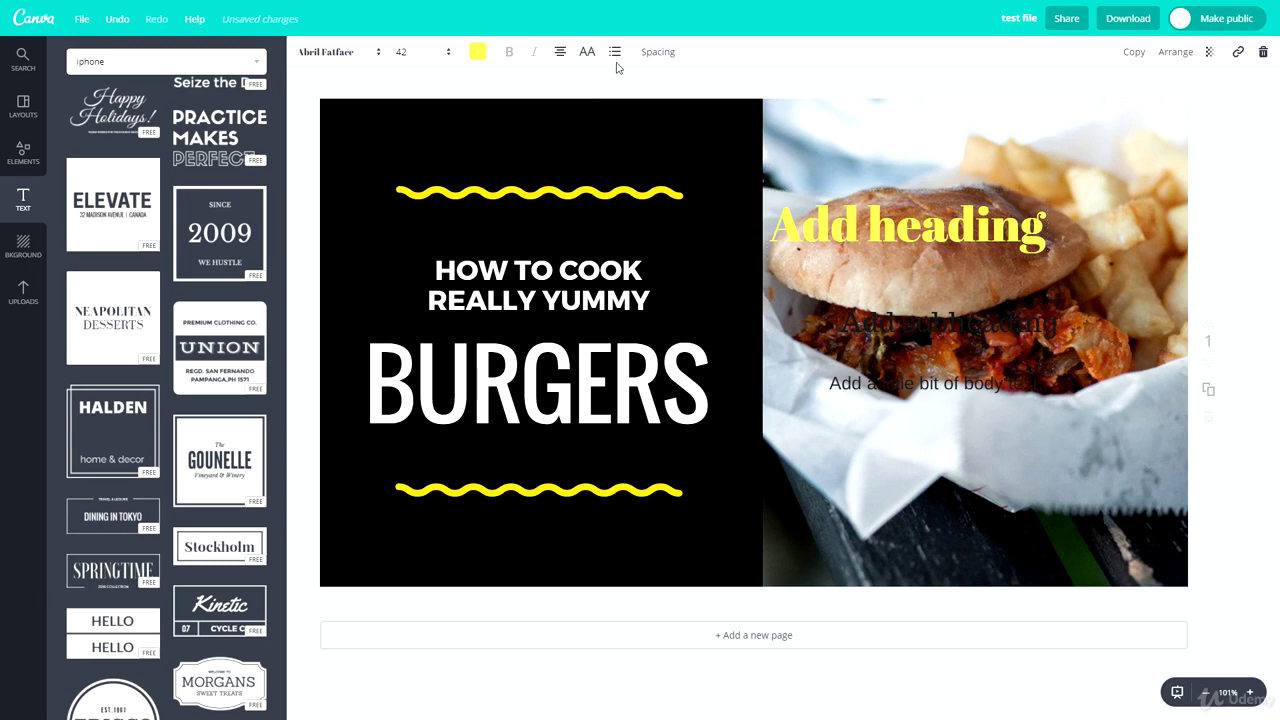
left_click(906, 230)
left_click(906, 230)
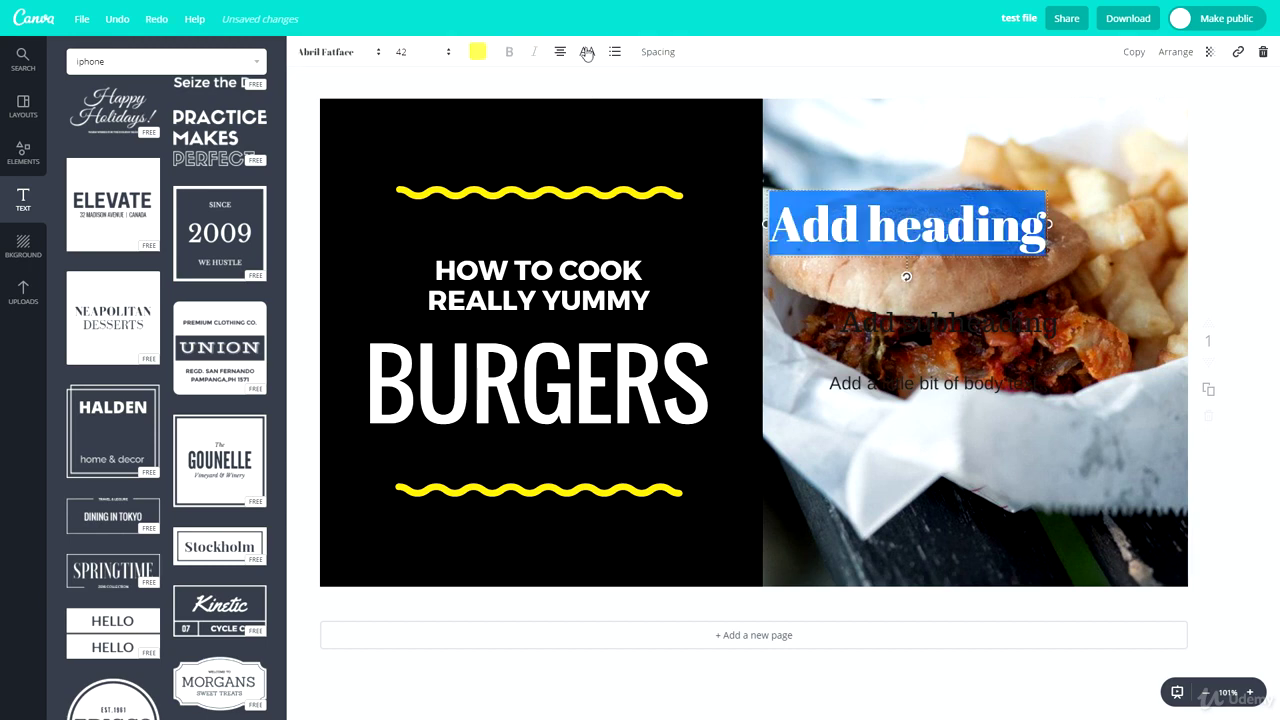
left_click(614, 57)
left_click(618, 55)
Set the yellow heading's letter spacing to 450 and its line height to 0.83
left_click(656, 55)
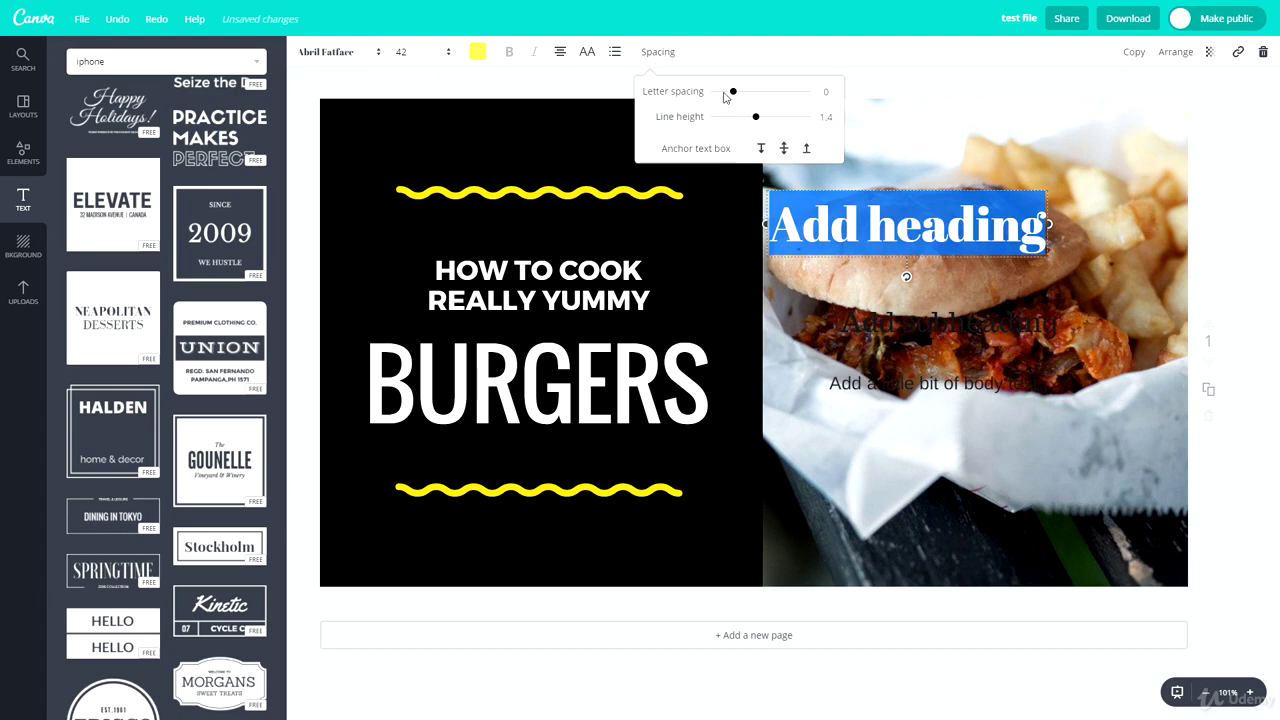
mouse_move(732, 93)
left_mouse_down()
mouse_move(775, 95)
mouse_move(756, 120)
mouse_move(734, 121)
mouse_move(780, 122)
mouse_move(730, 118)
left_mouse_up()
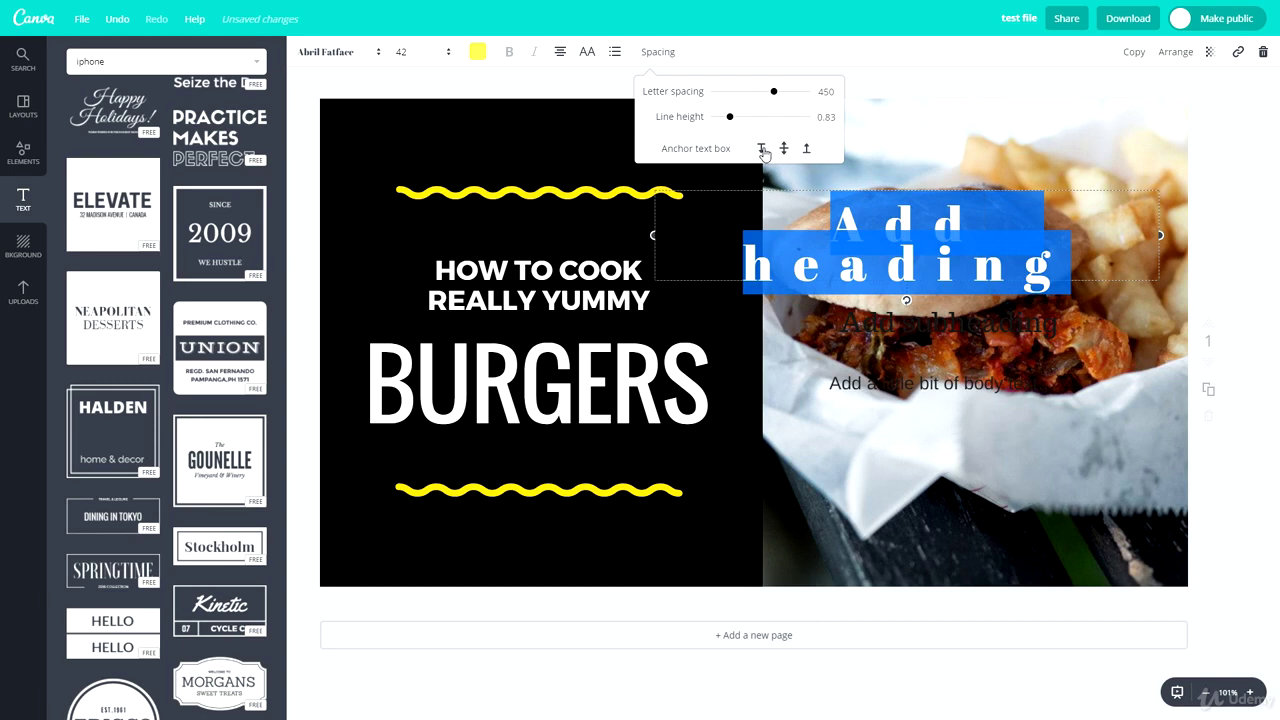
left_click(721, 58)
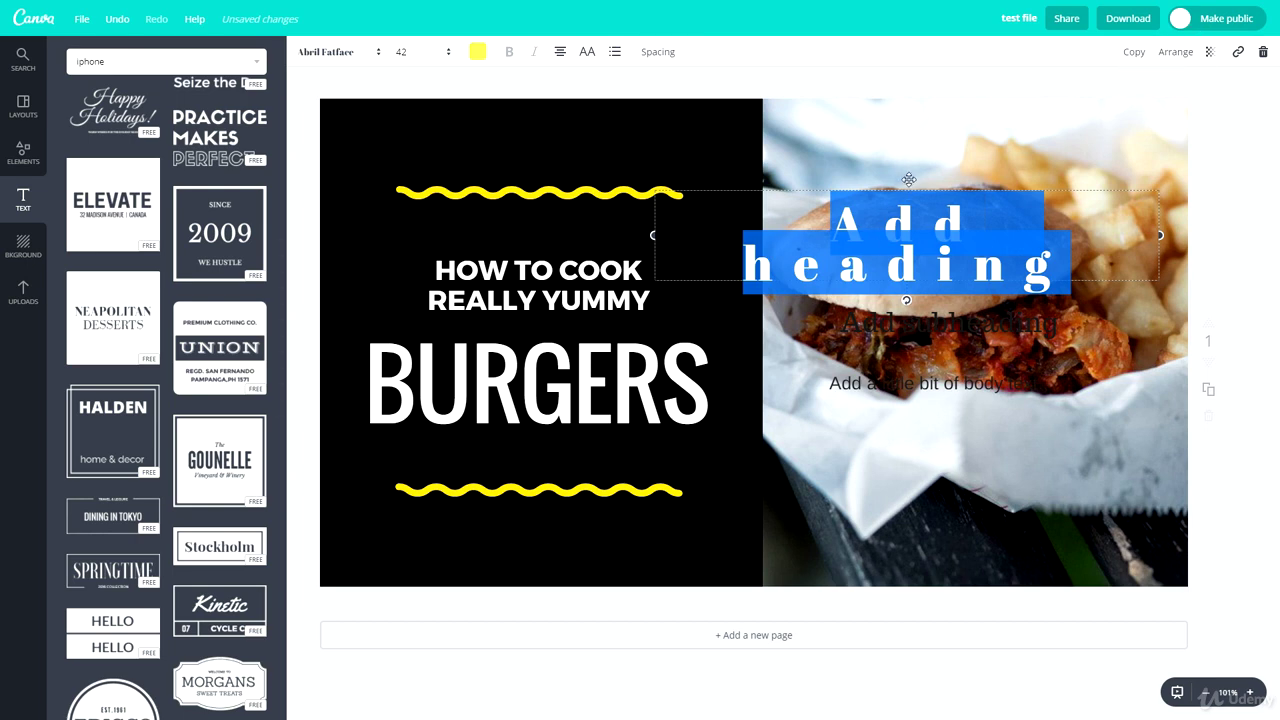
Move the yellow heading so it overlaps the "HOW TO COOK REALLY YUMMY" text and send it one layer back
left_click_drag(748, 188, 563, 216)
left_click(440, 341)
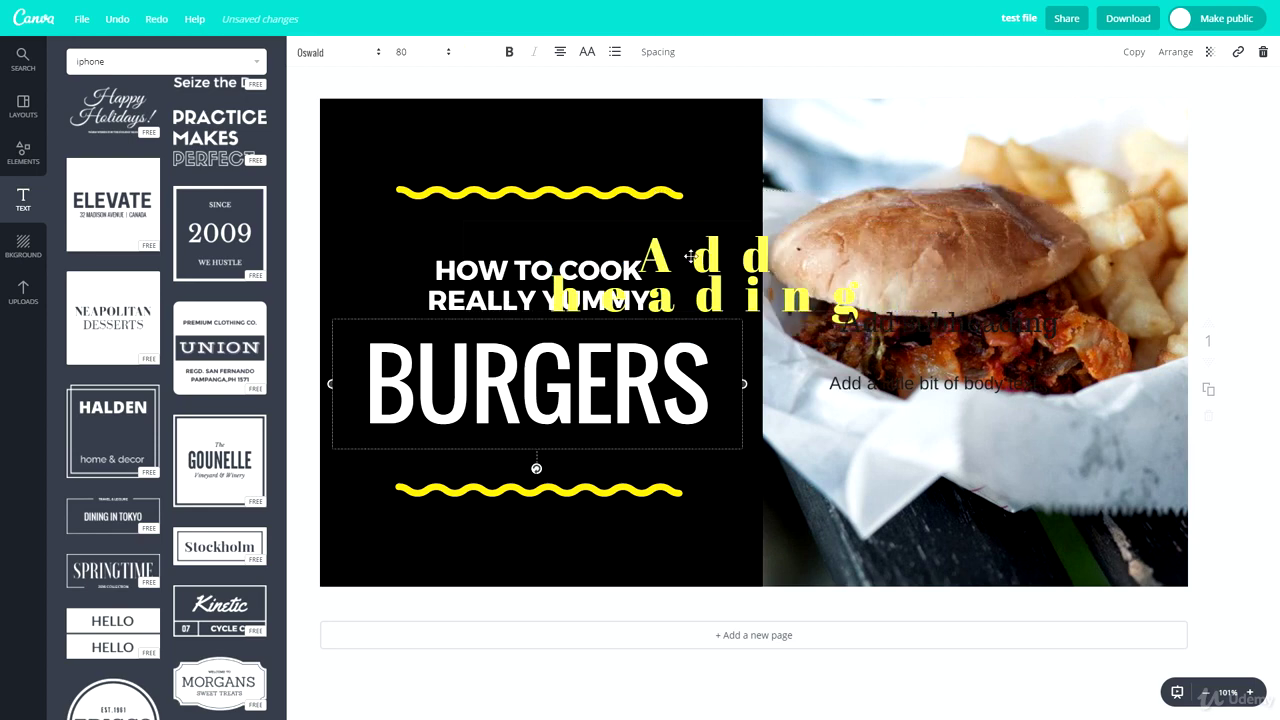
double_click(690, 257)
left_click(1176, 52)
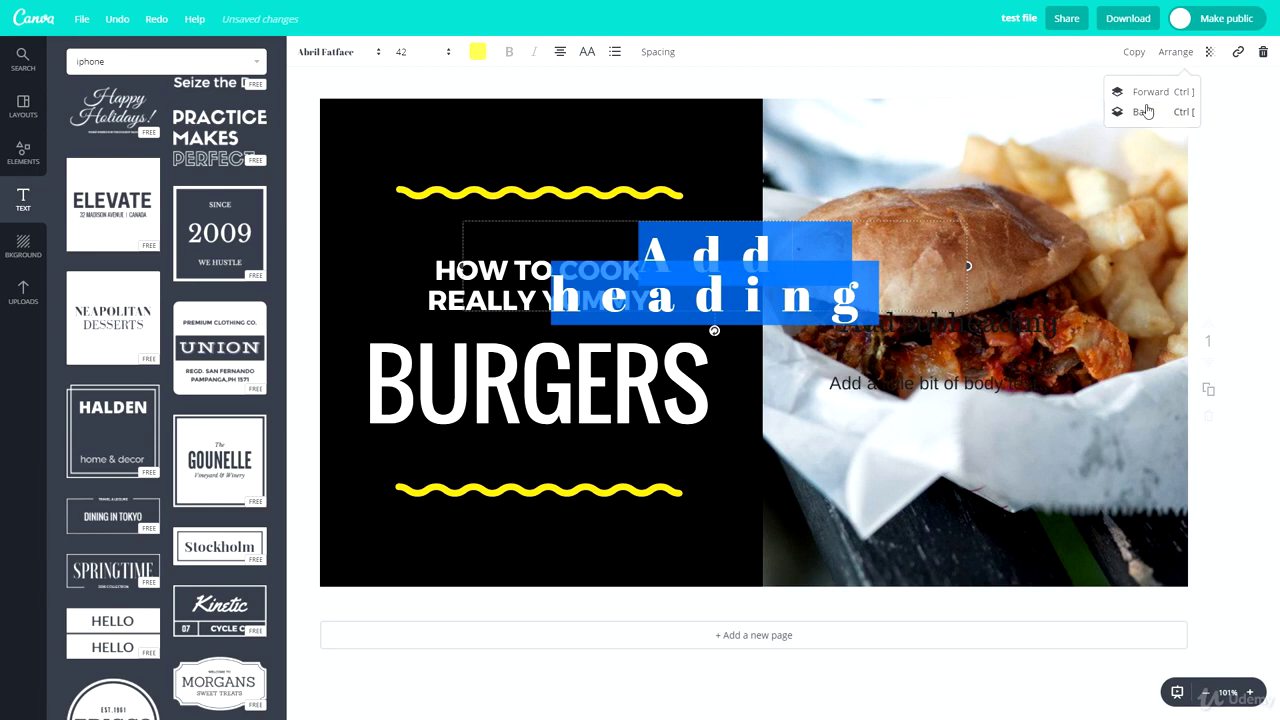
left_click(1142, 111)
left_click(457, 300)
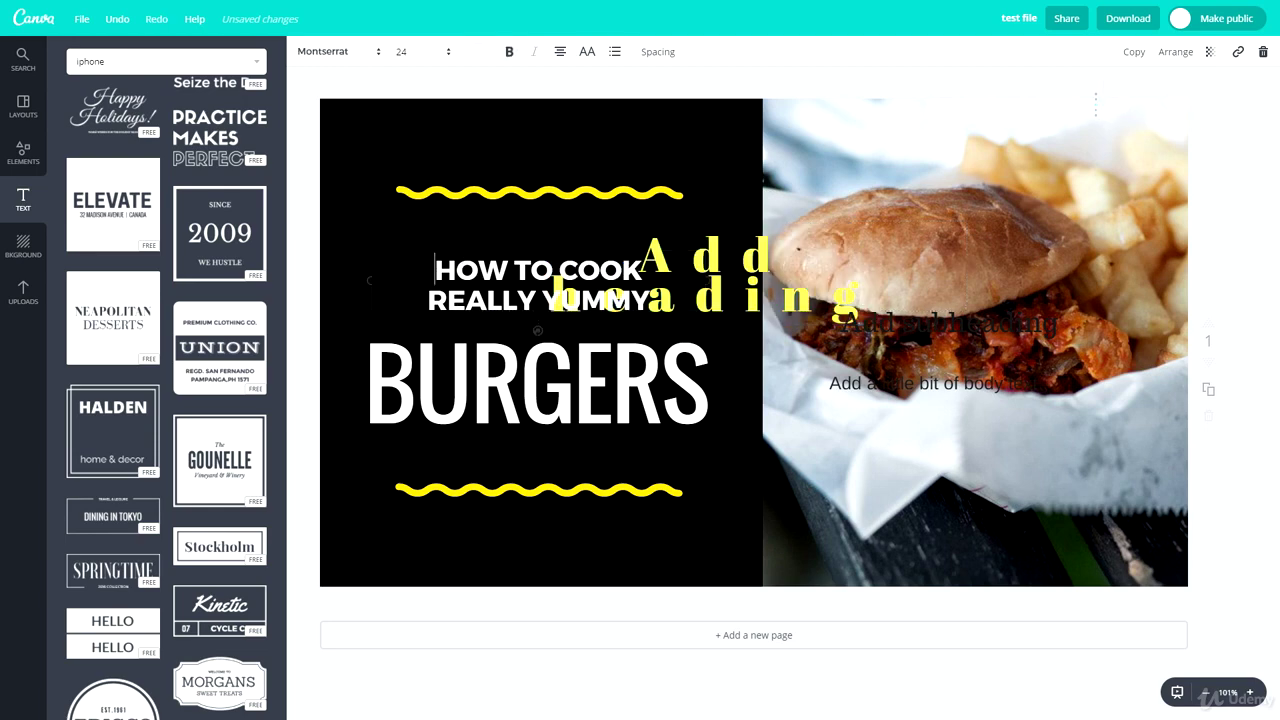
Shift the "HOW TO COOK REALLY YUMMY" text slightly up and left, and move the yellow heading back over the upper burger photo
mouse_move(568, 245)
left_mouse_down()
mouse_move(559, 261)
mouse_move(553, 241)
left_mouse_up()
left_click_drag(714, 261, 784, 232)
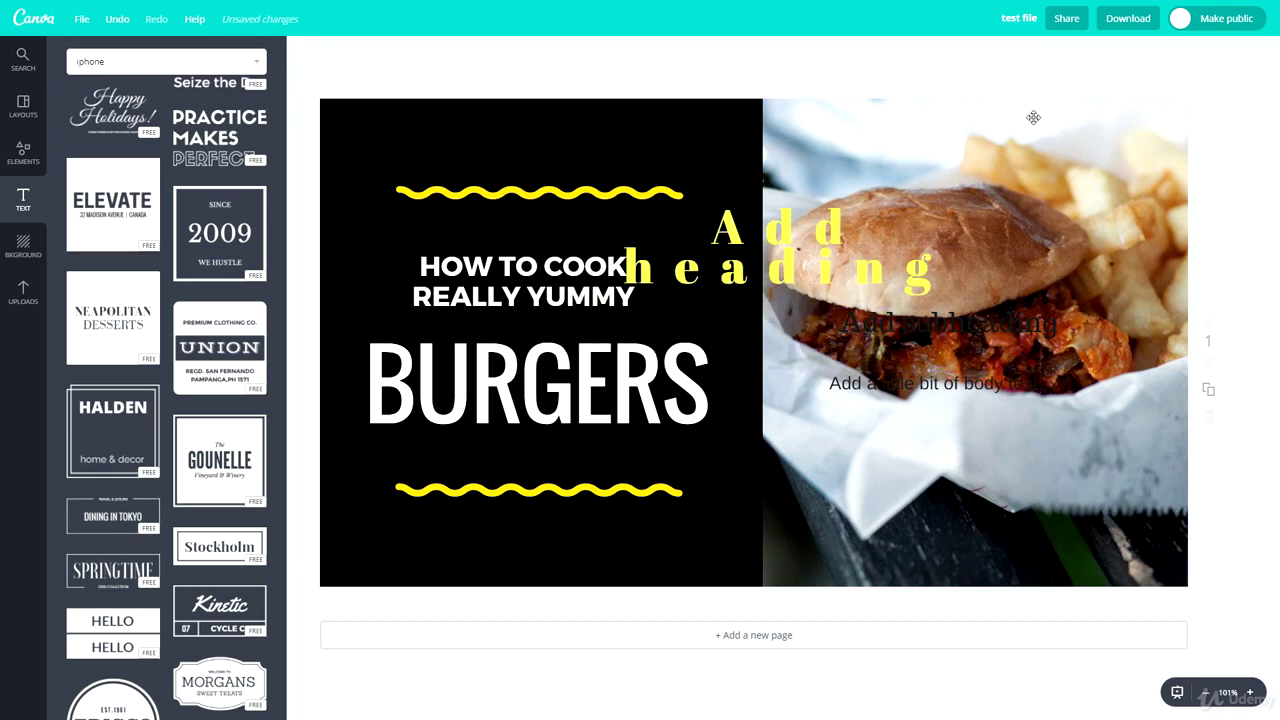
left_click_drag(795, 215, 993, 173)
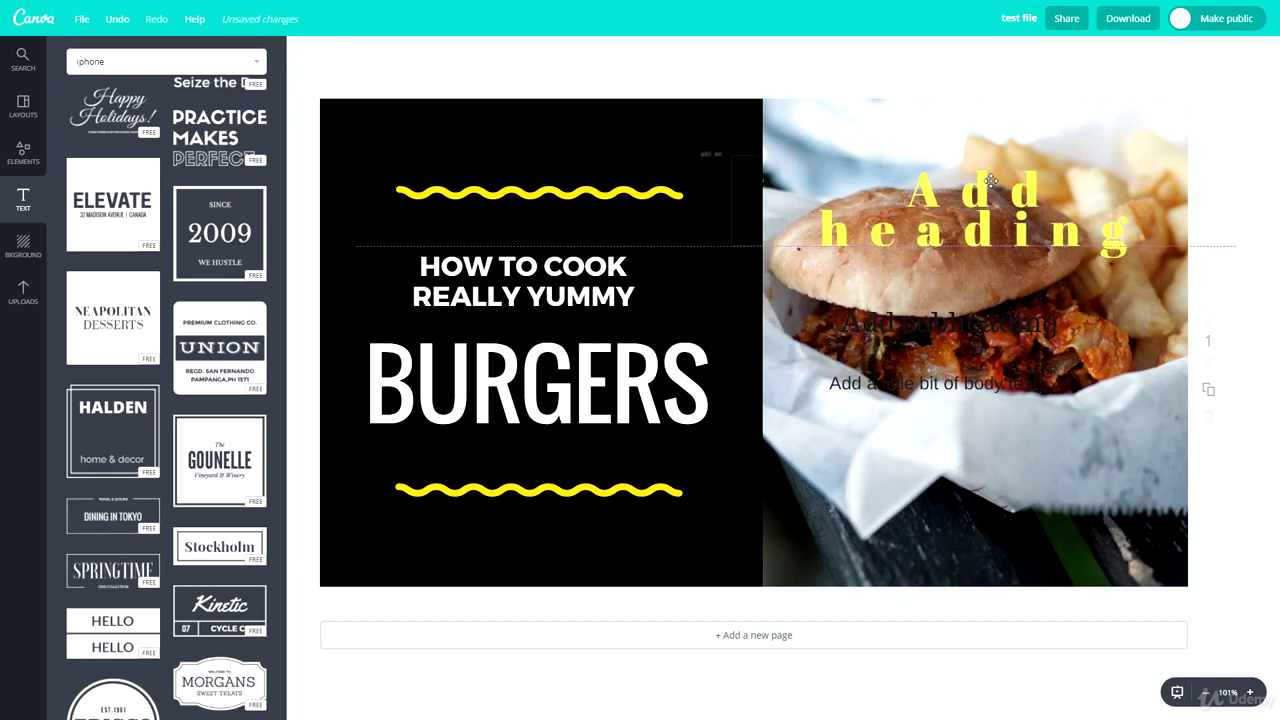
Duplicate the yellow heading and place the copy below the body text on the burger photo
double_click(972, 195)
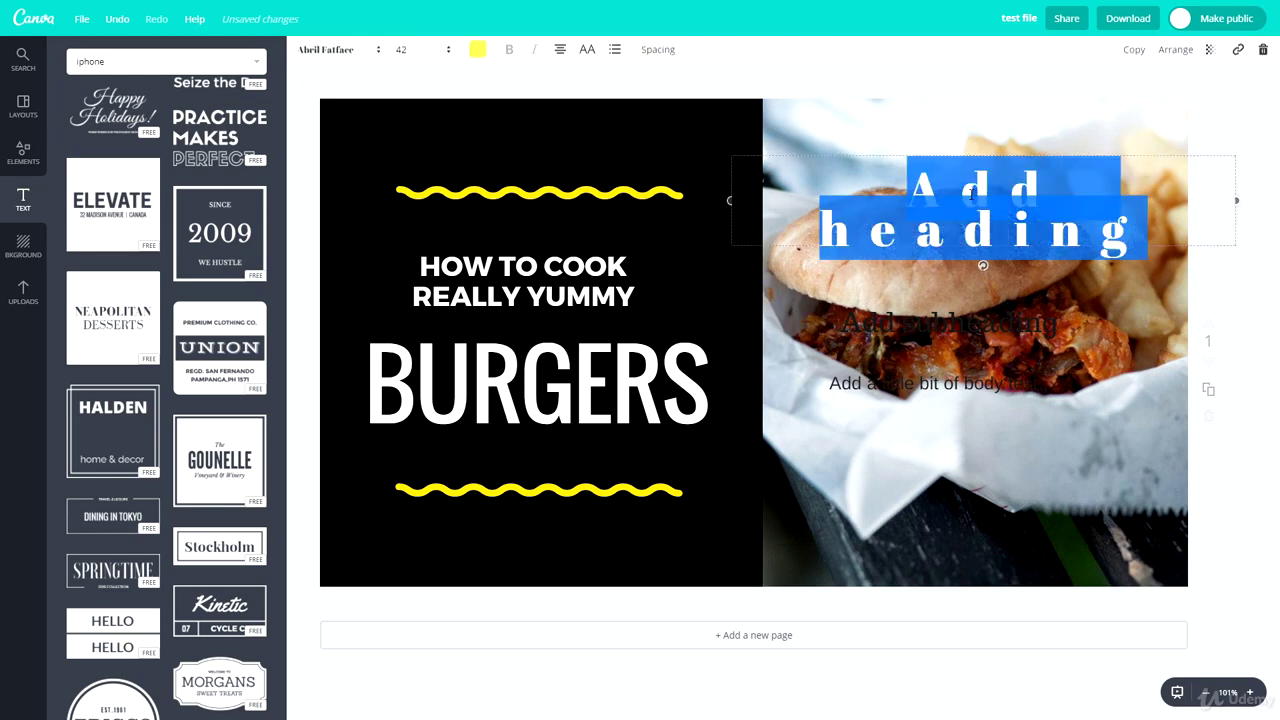
left_click(1131, 55)
left_click_drag(975, 215, 980, 440)
Try the transparency and link settings on the copied heading and delete the copy
left_click(1211, 53)
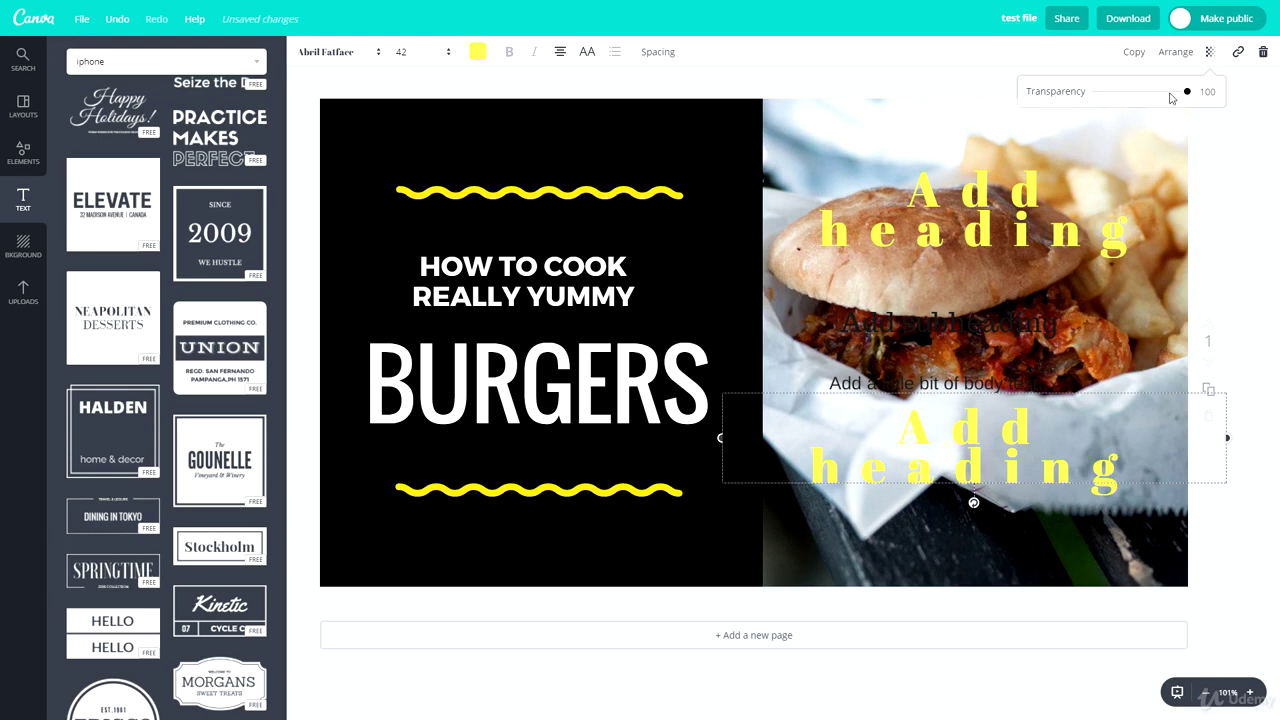
left_click_drag(1187, 92, 1231, 86)
left_click(1236, 54)
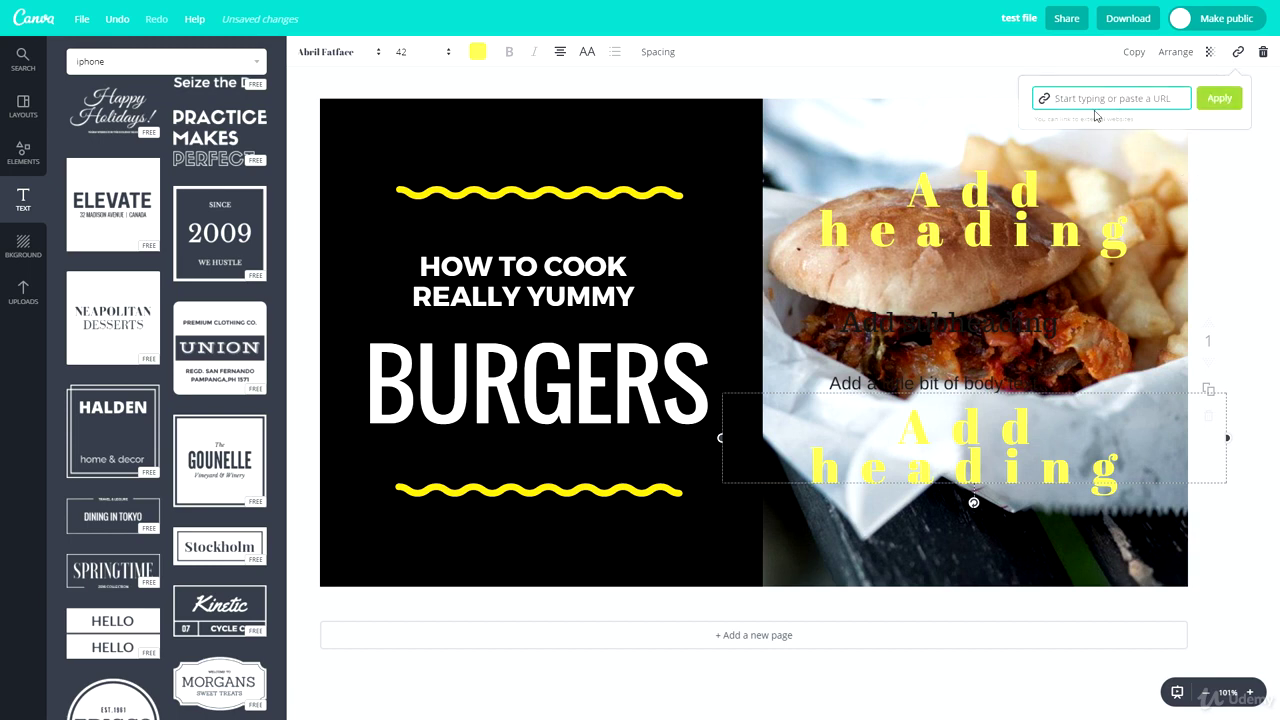
left_click(1262, 52)
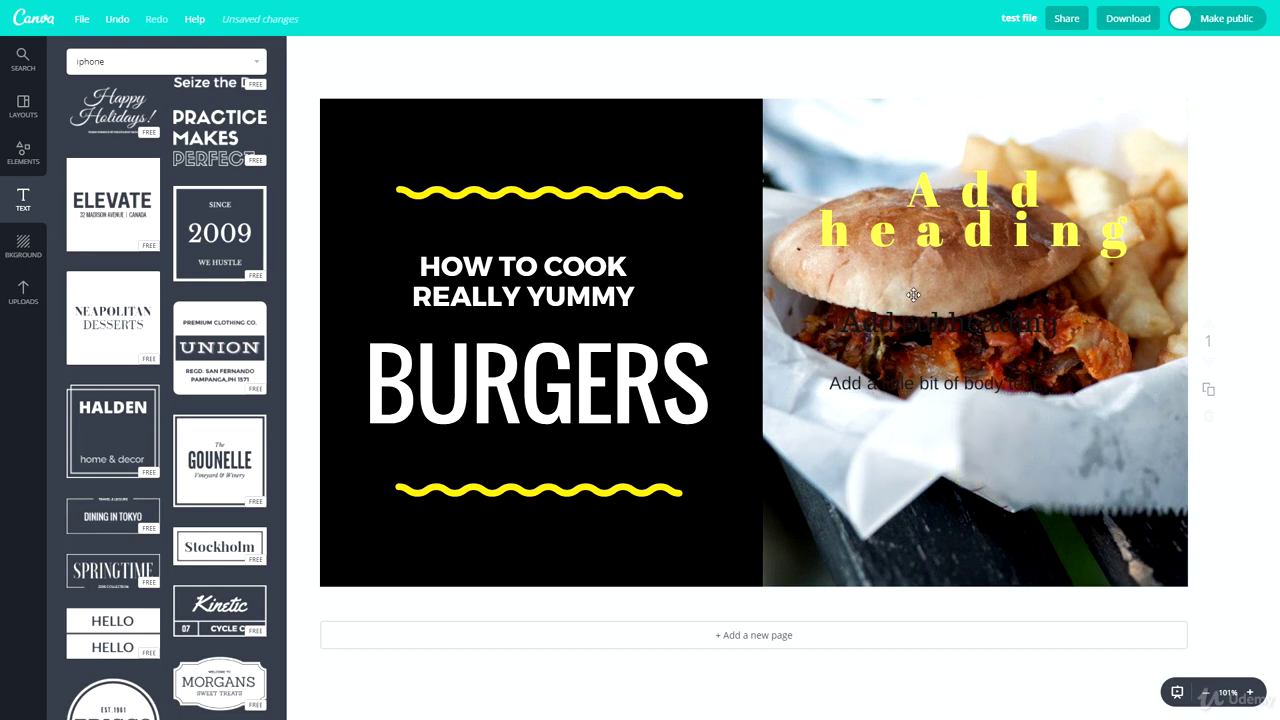
Browse the backgrounds, try the light green pattern while shifting the burger photo, and apply the mint gingham pattern
left_click(23, 250)
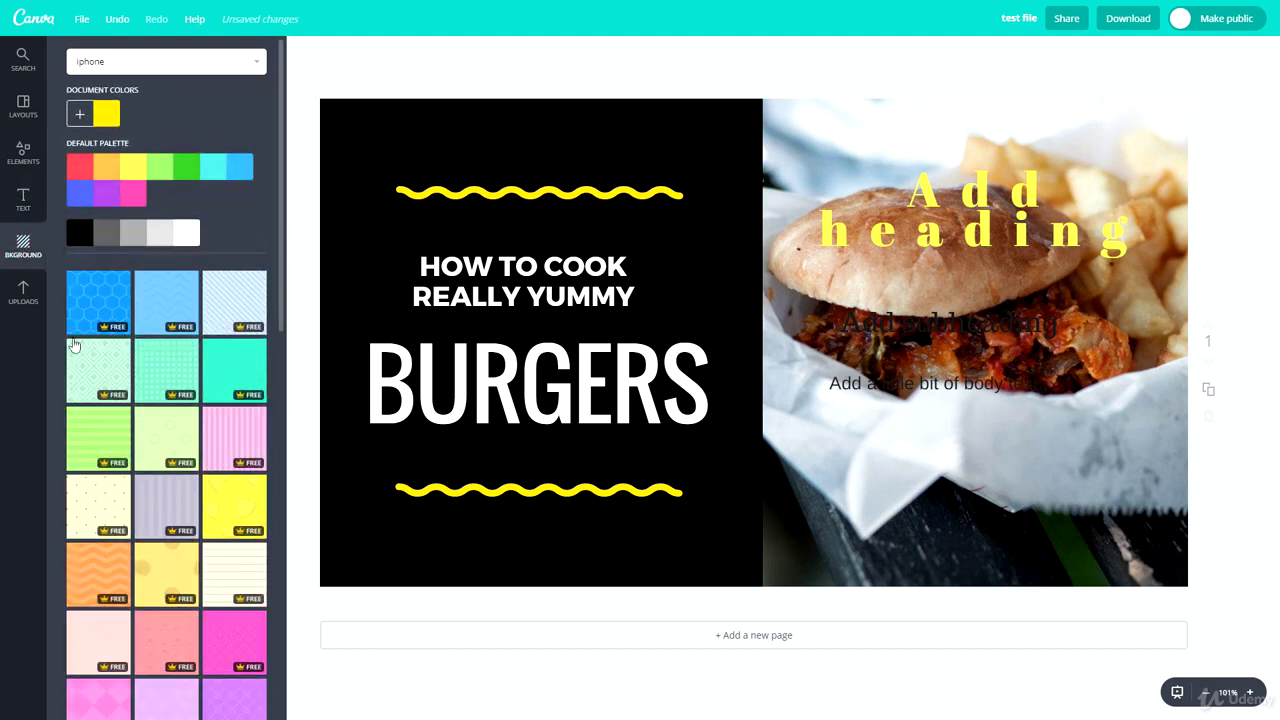
scroll(101, 334, "down", 1)
scroll(101, 334, "down", 3)
left_click(171, 294)
left_click_drag(762, 154, 821, 138)
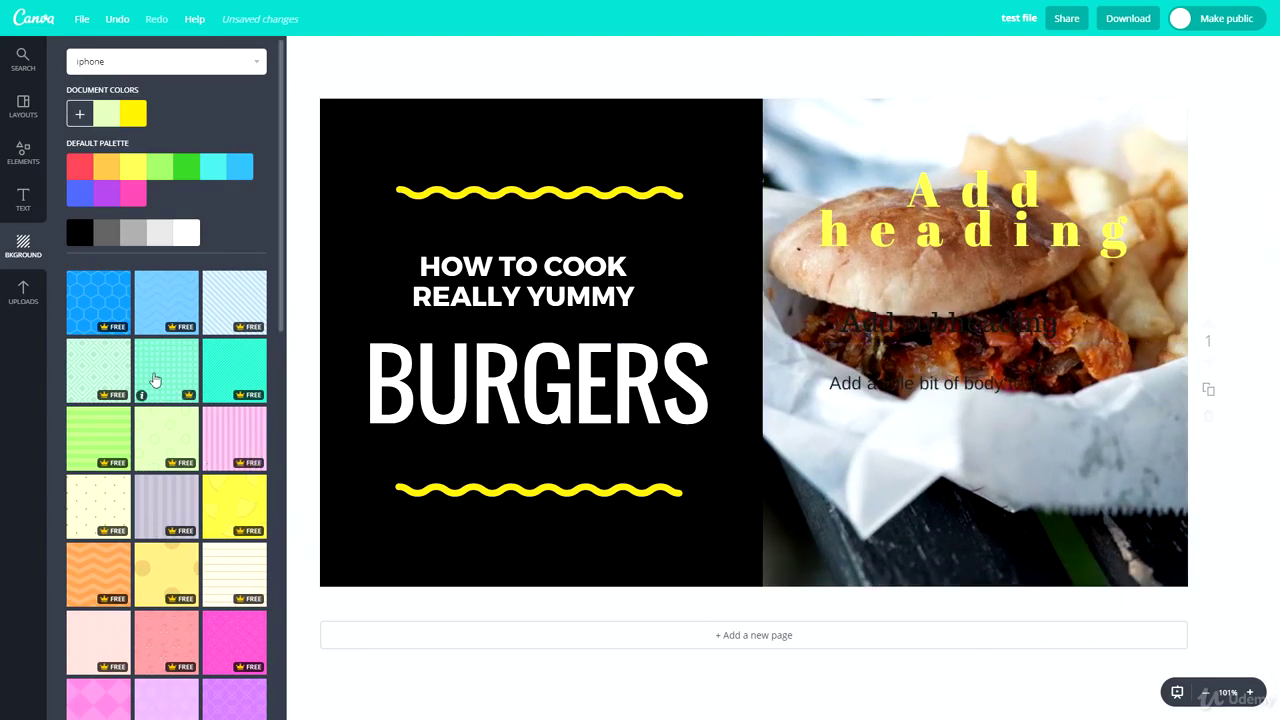
left_click(160, 366)
Undo the latest background changes and burger photo moves, back to the mint gingham area above the photo
key("ctrl+z")
key("ctrl+z")
key("ctrl+z")
key("ctrl+z")
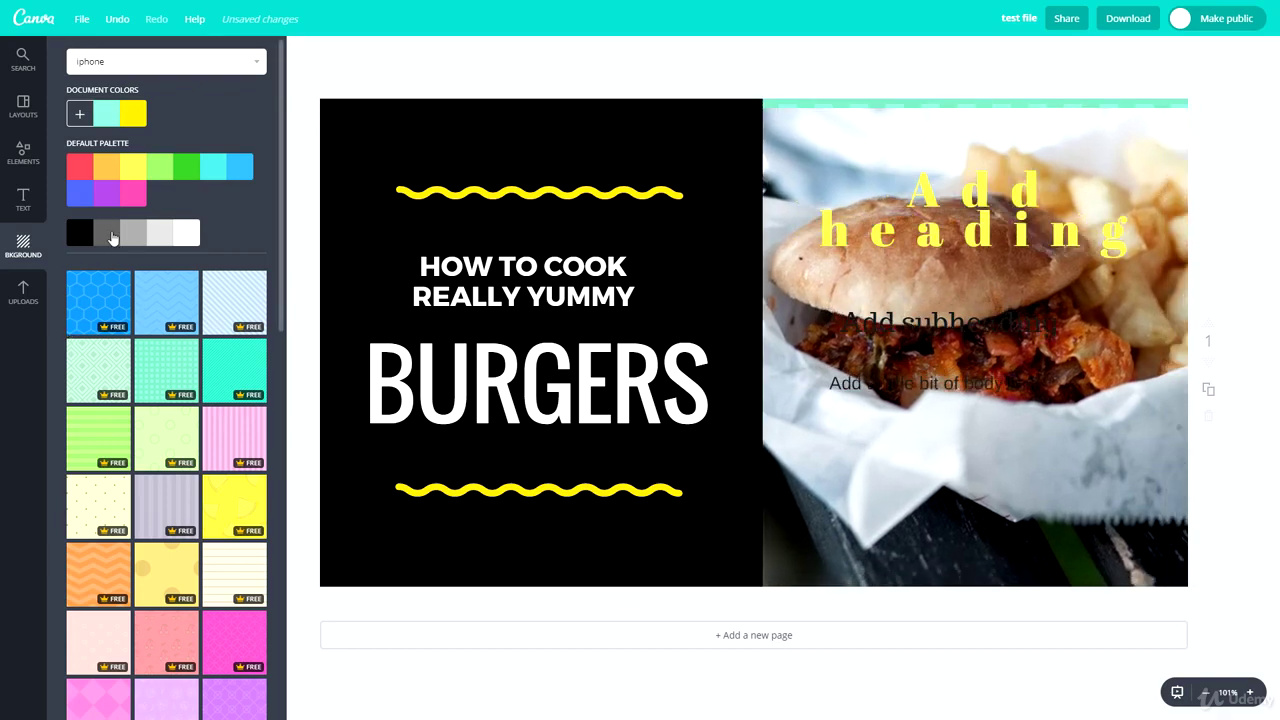
key("ctrl+z")
key("ctrl+z")
key("ctrl+z")
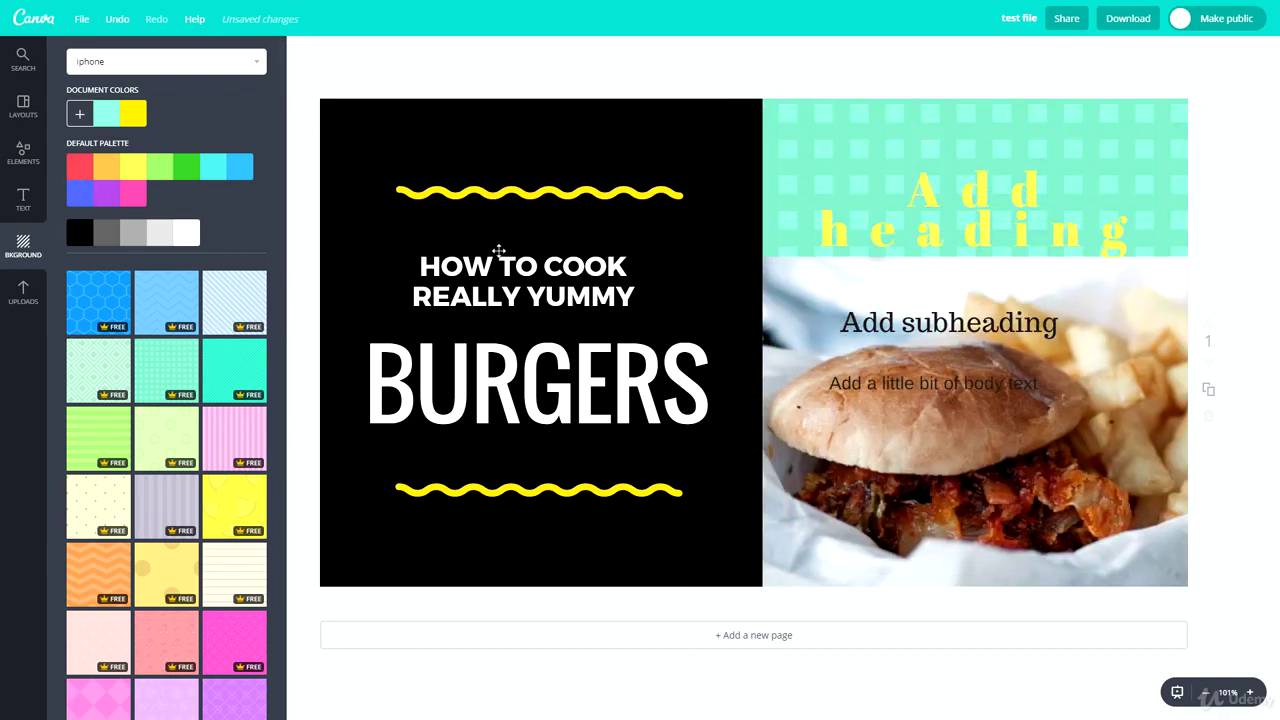
Move the mint gingham block off the upper area, place the yellow heading over the burger photo, and apply a light green background
left_click(843, 134)
left_click_drag(828, 123, 803, 591)
left_click_drag(857, 171, 828, 416)
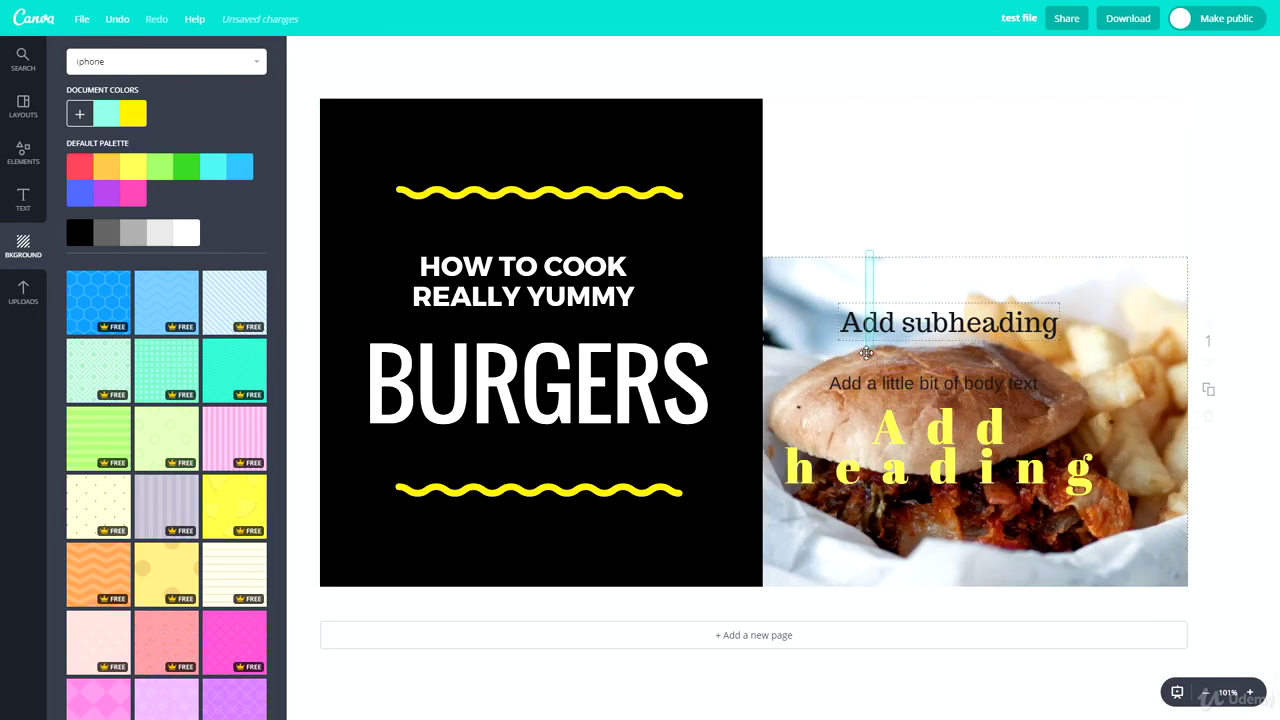
left_click(160, 168)
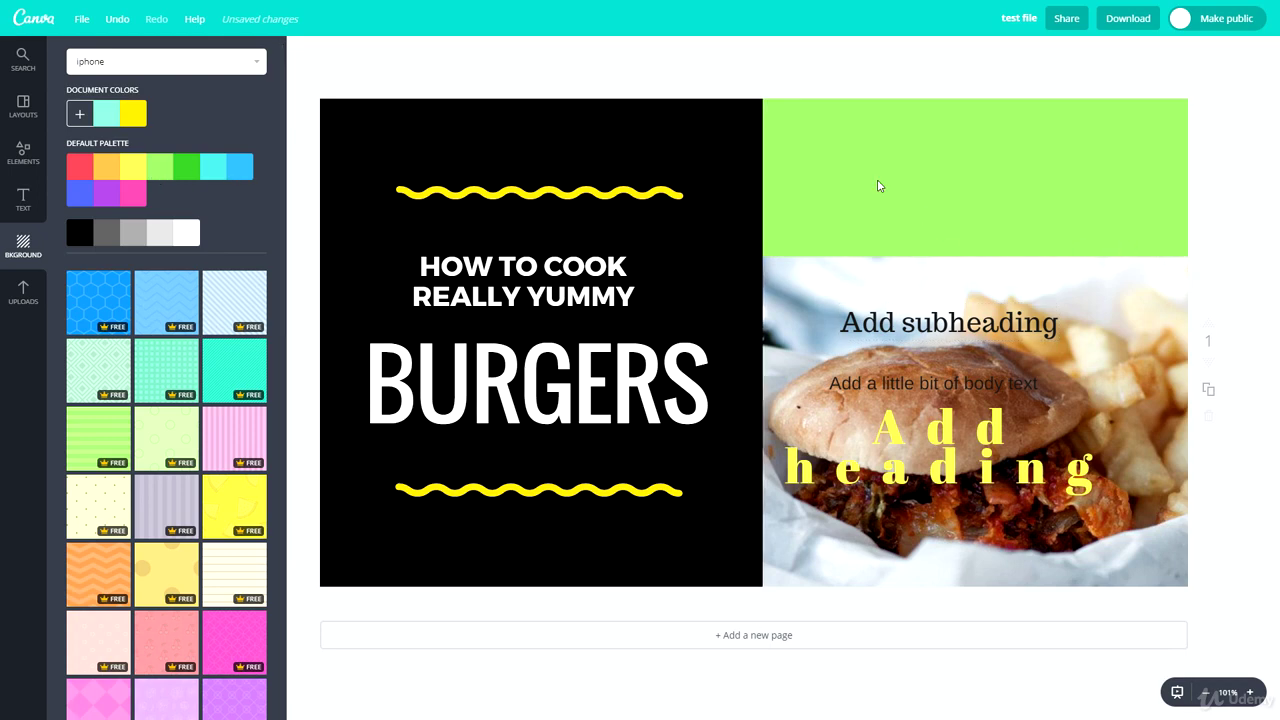
Delete all elements from the page, try an orange background colour, and set the background to light blue
left_click_drag(652, 251, 899, 512)
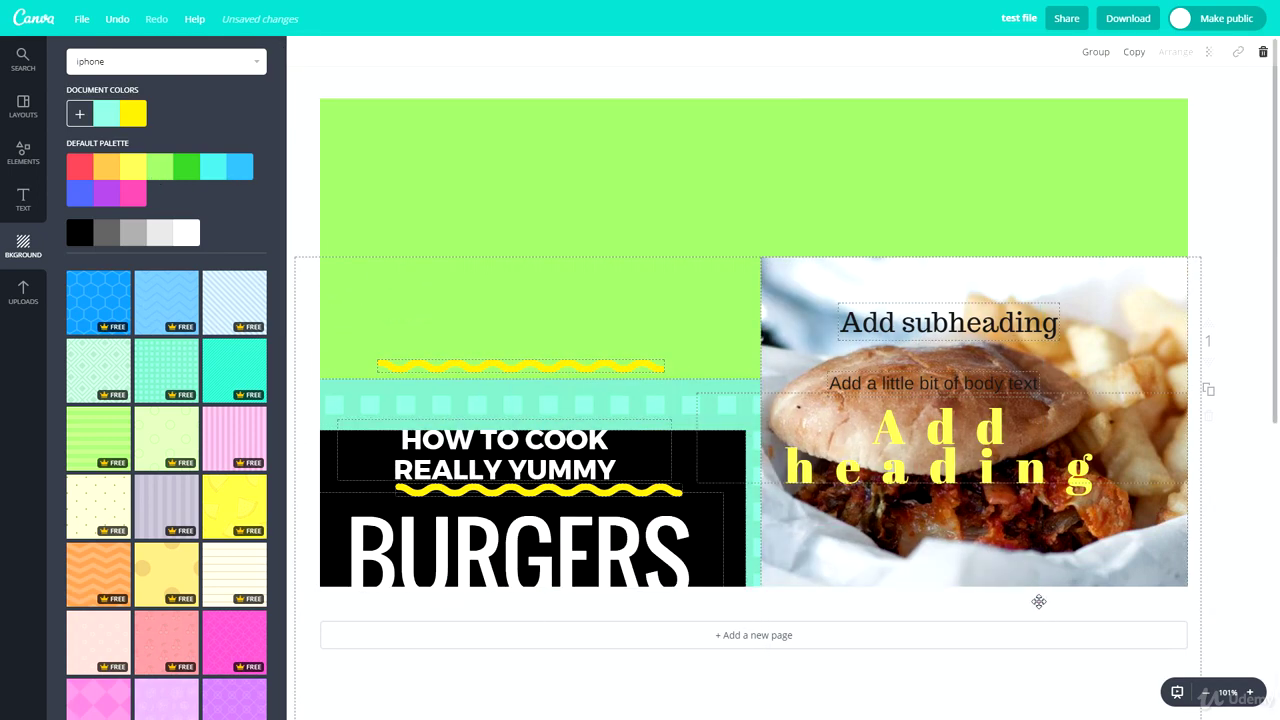
key("Delete")
left_click_drag(380, 242, 1270, 710)
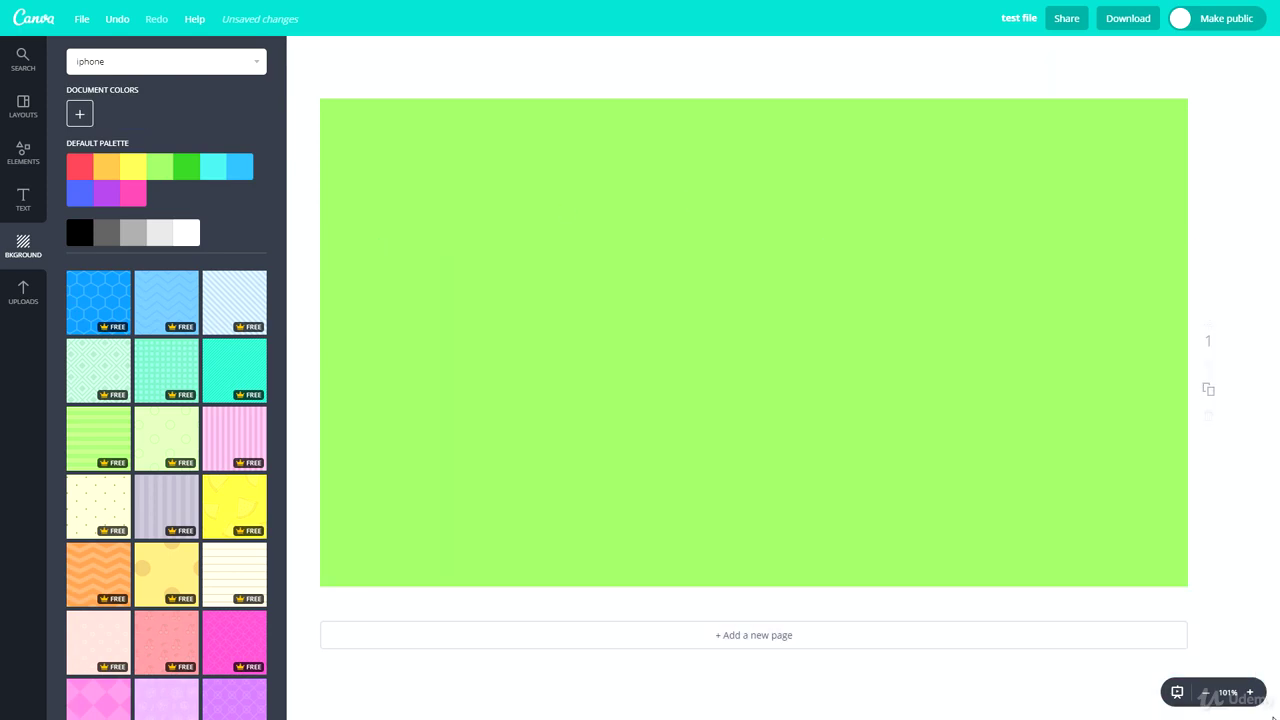
left_click(96, 167)
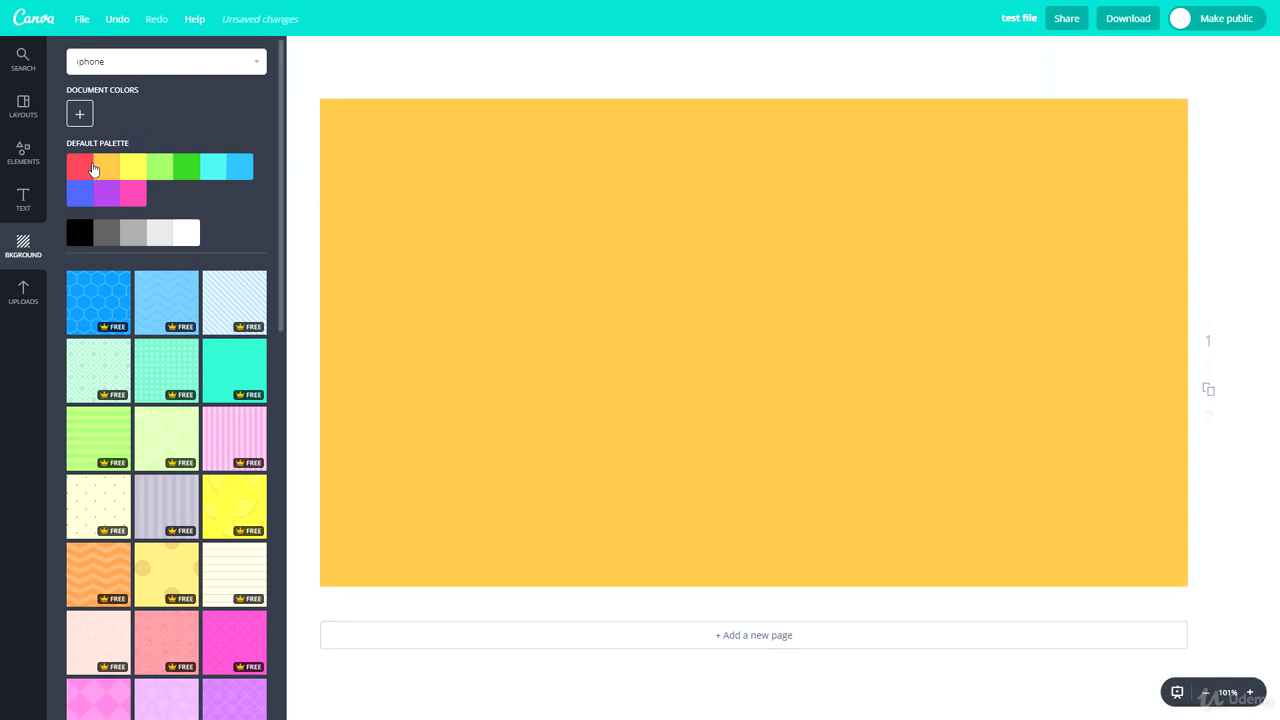
left_click(234, 164)
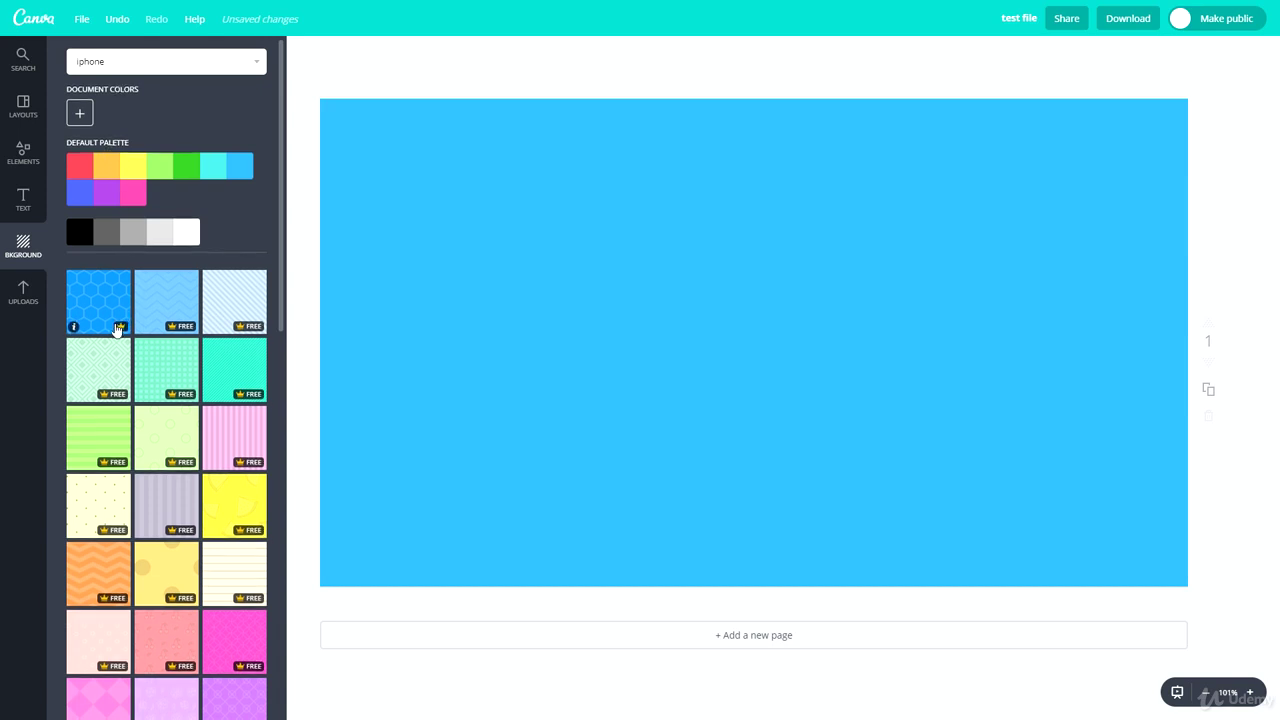
Add a second page, duplicate it, and delete both extra pages
scroll(120, 329, "down", 3)
left_click(760, 638)
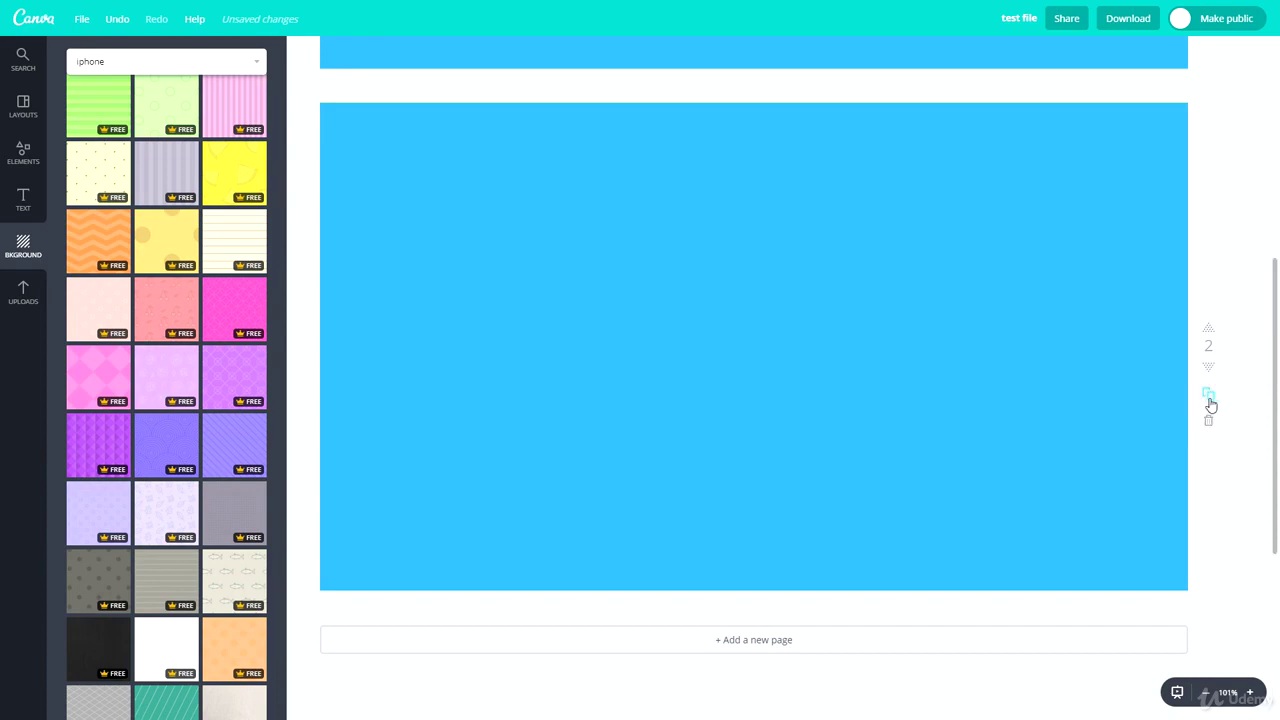
left_click(1209, 396)
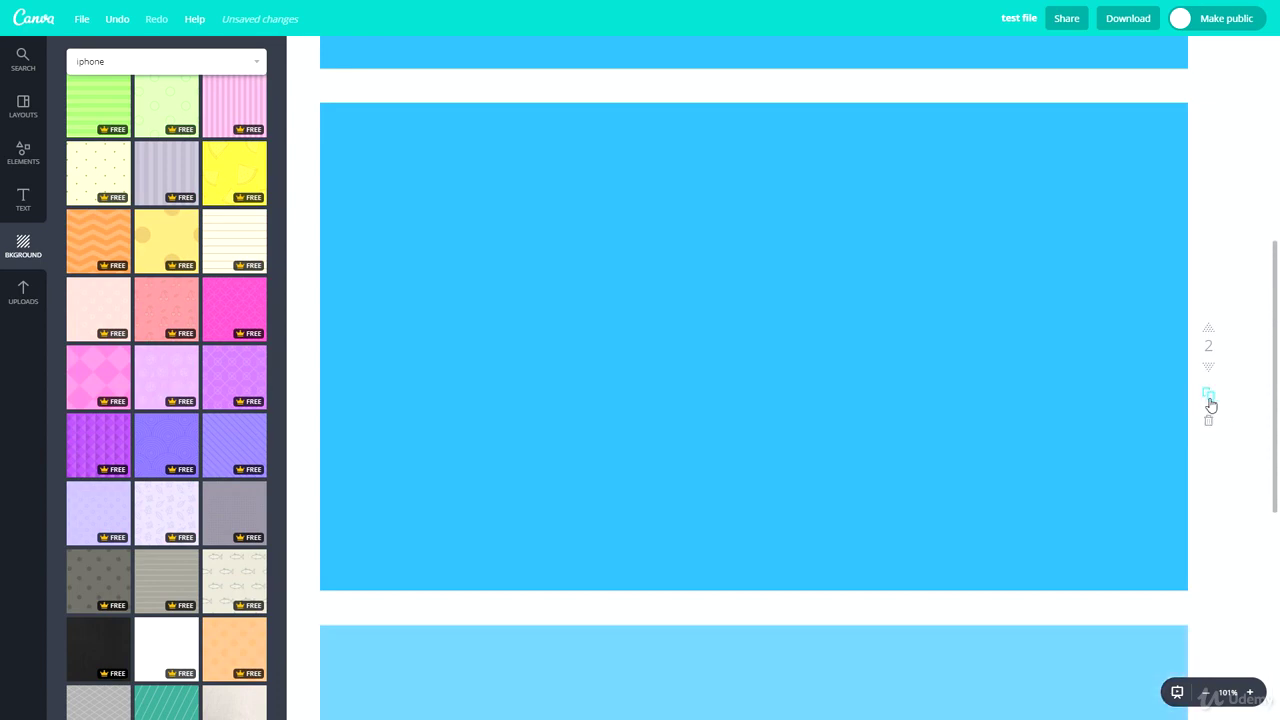
left_click(1208, 424)
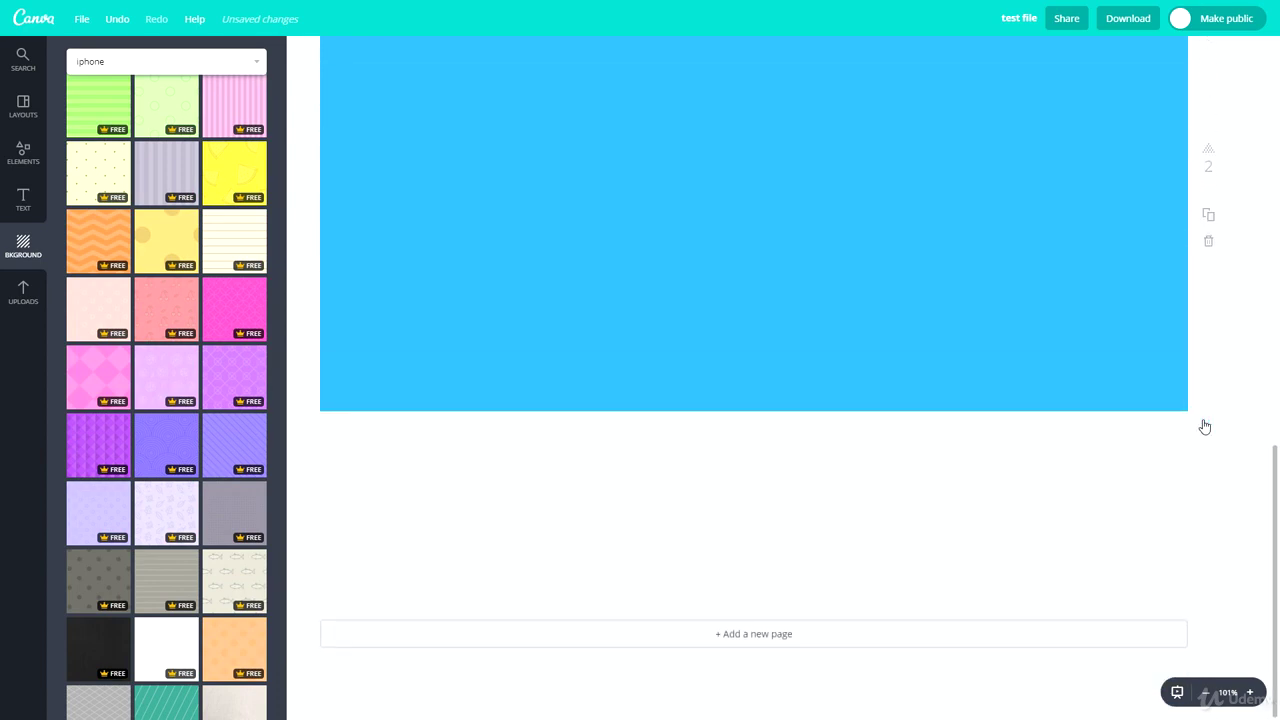
left_click(1210, 422)
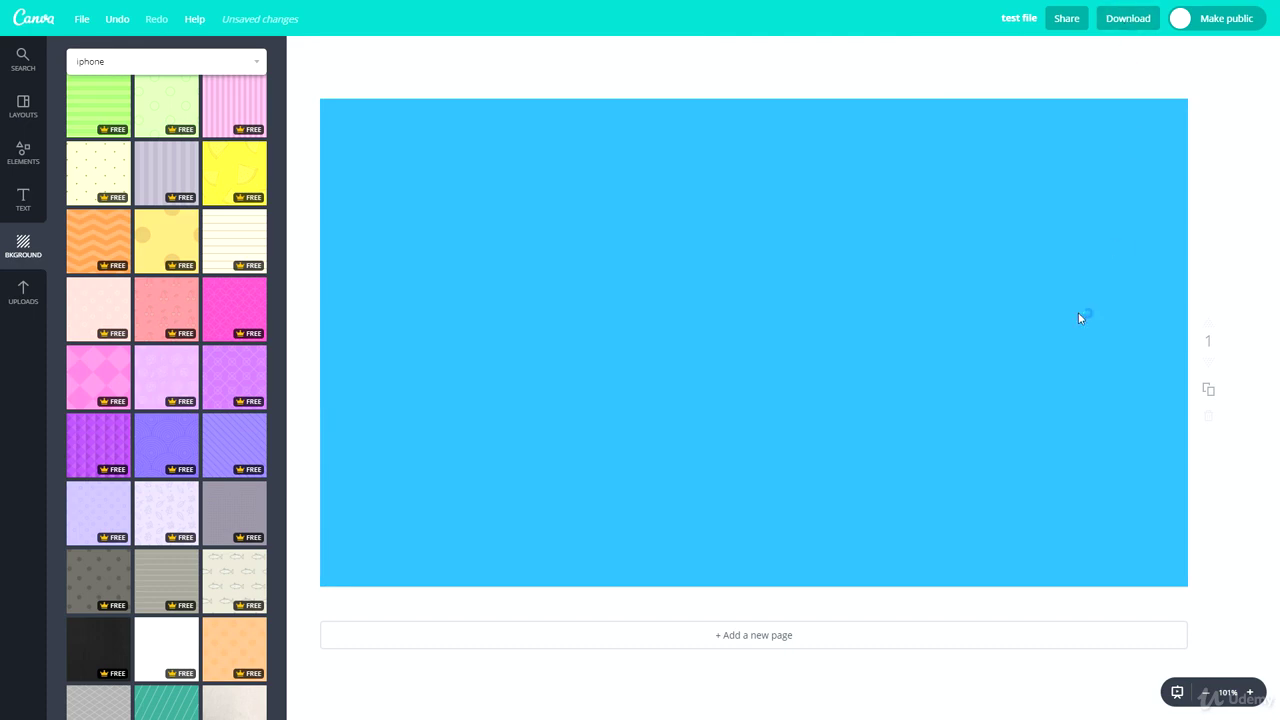
Duplicate the blue page and review the PNG download options, trying the page range entry without downloading
left_click(1208, 389)
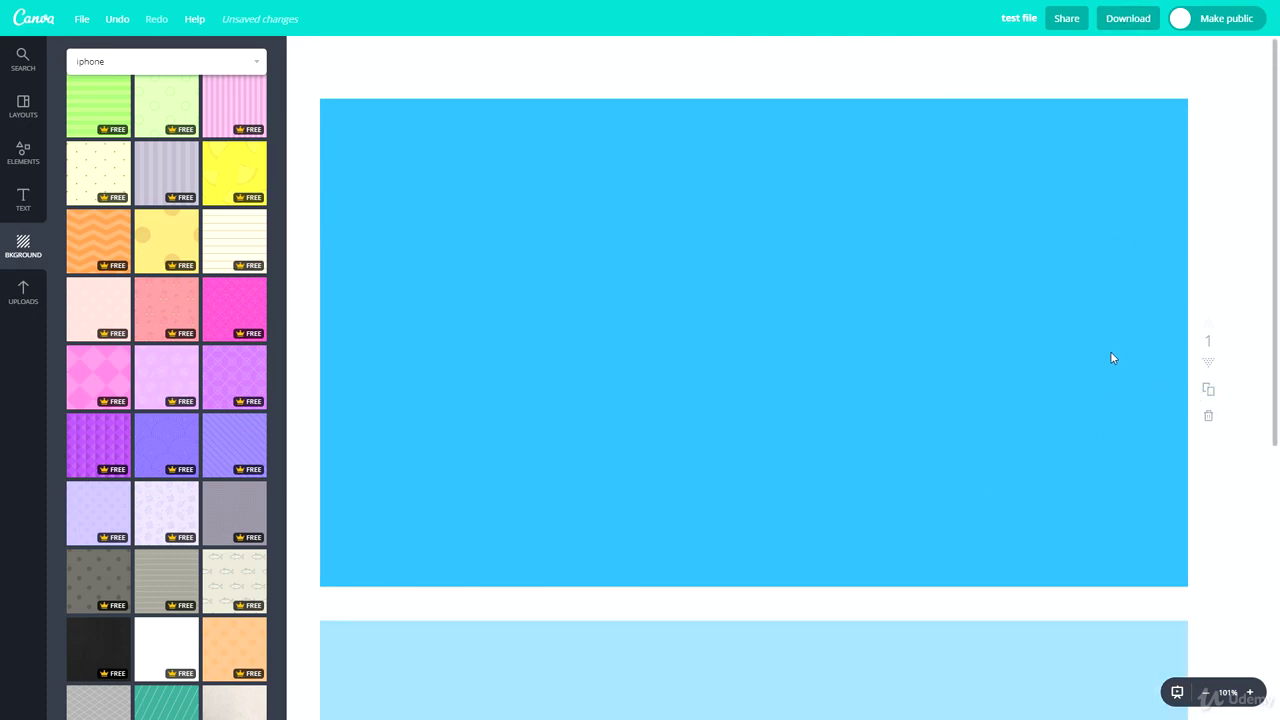
left_click(1132, 19)
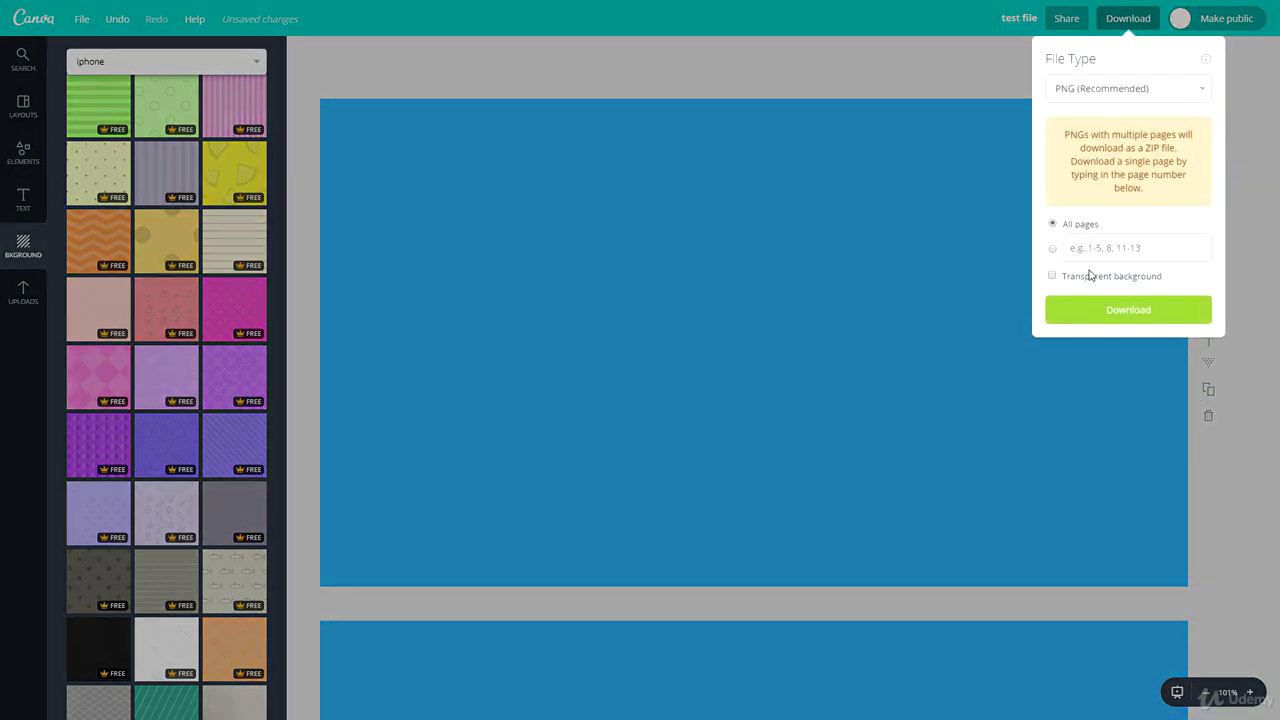
left_click(1089, 245)
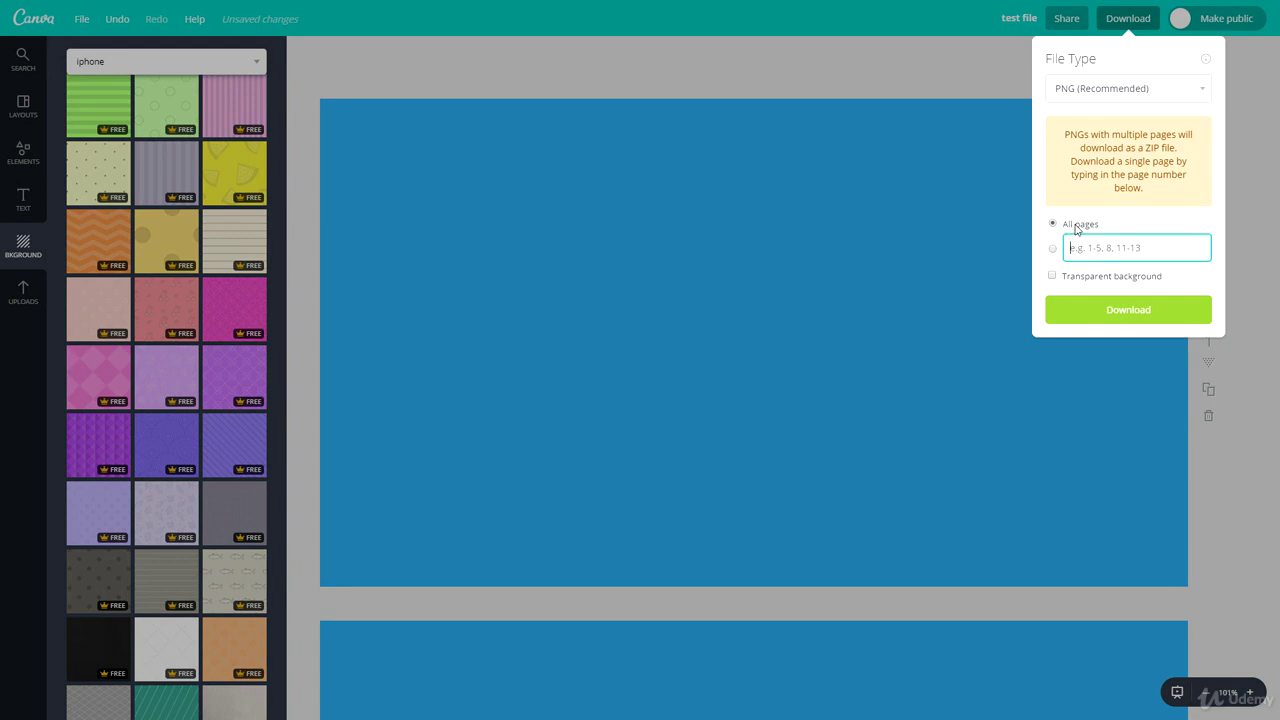
type("3")
left_click(736, 213)
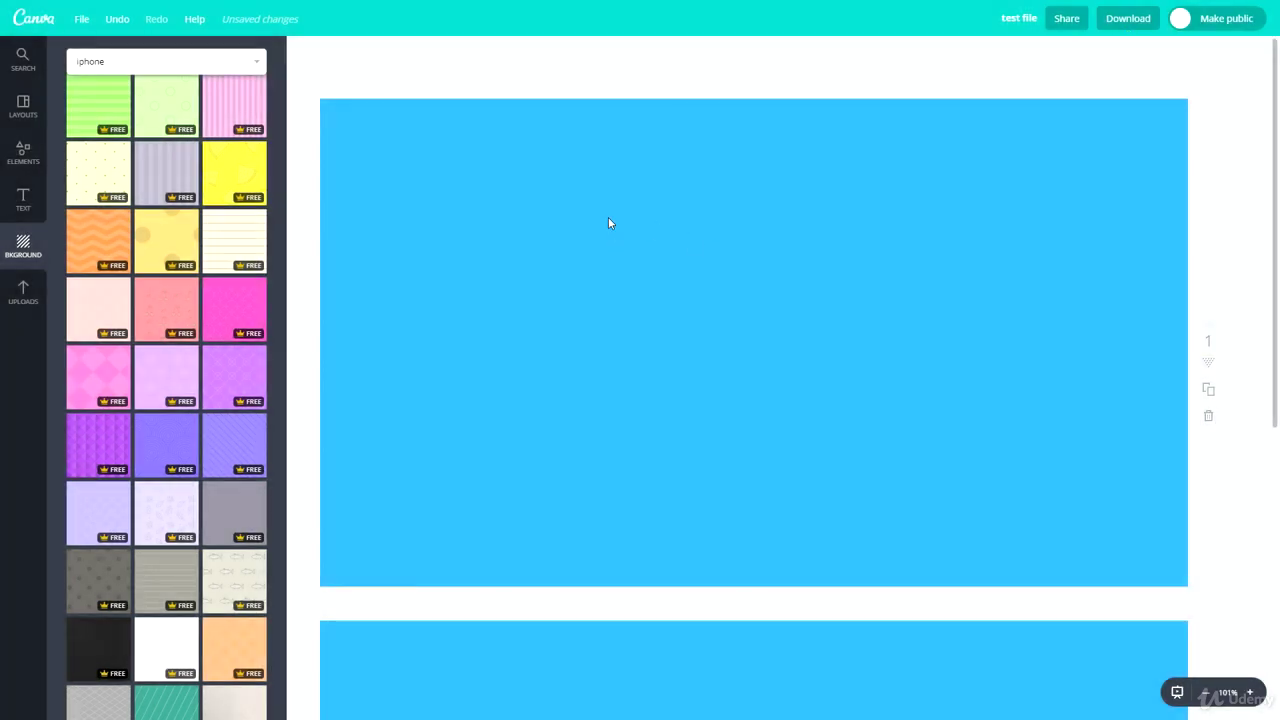
left_click(1128, 20)
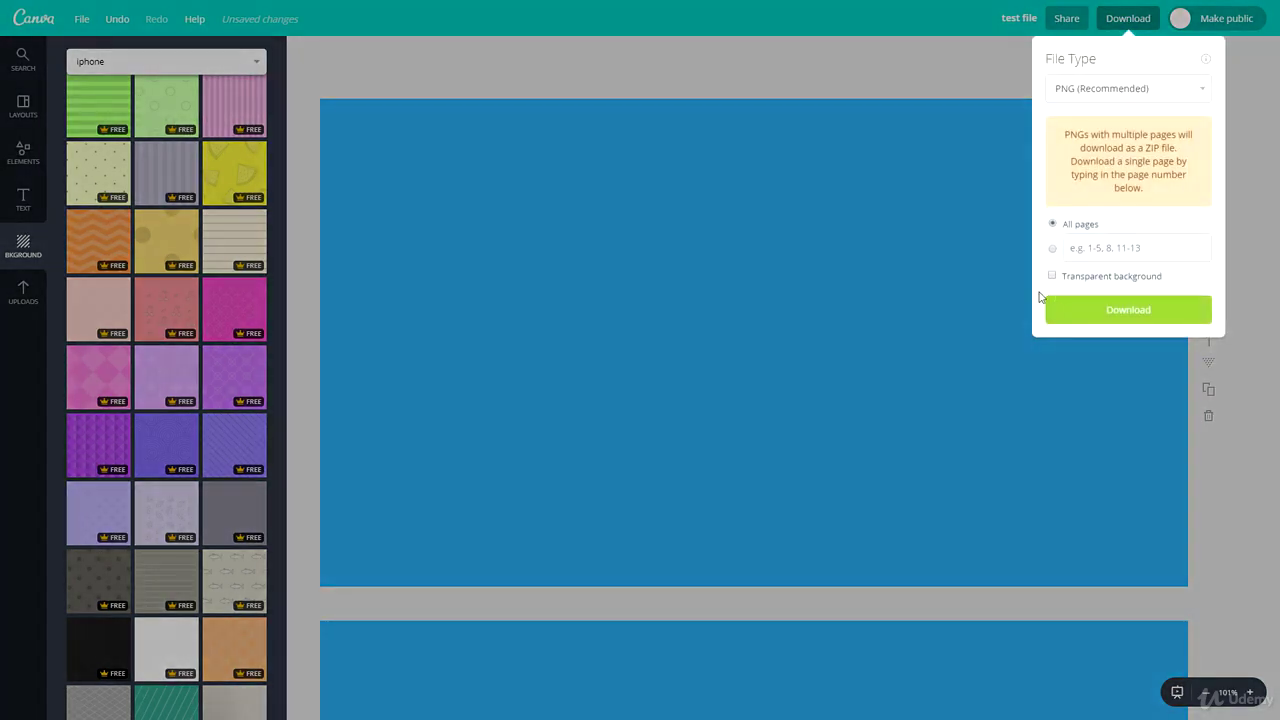
left_click(900, 305)
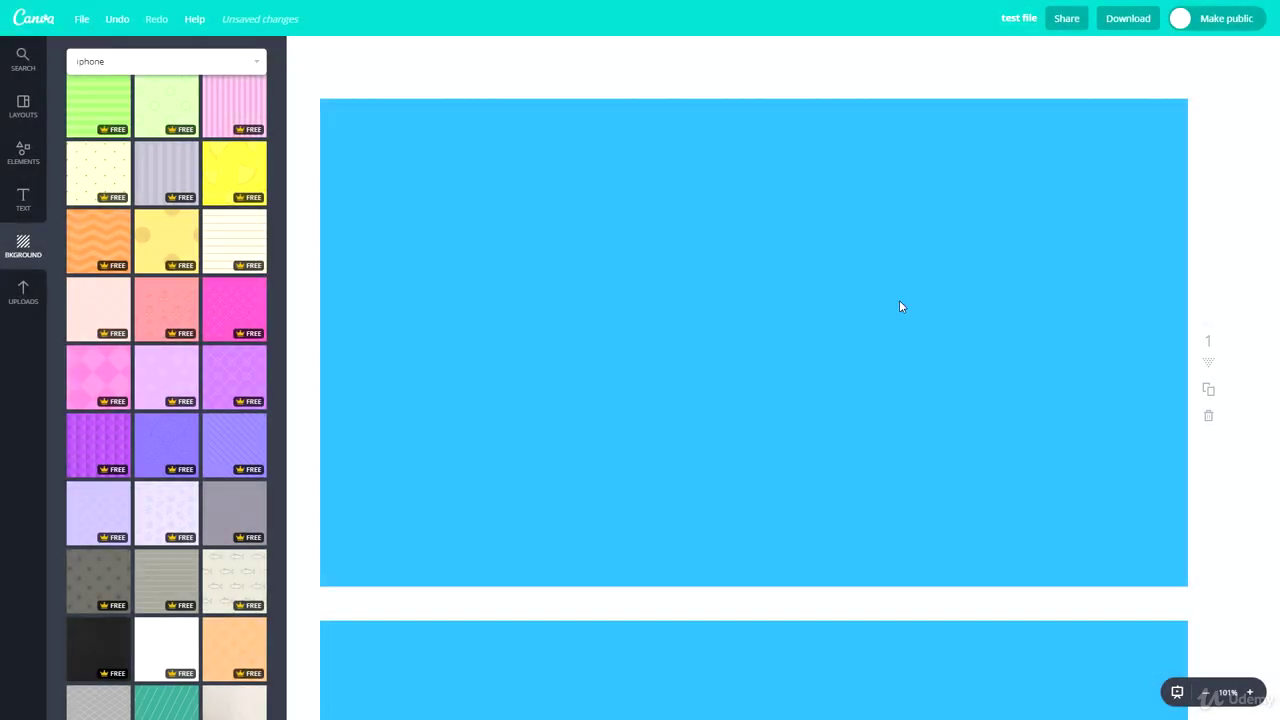
Place the uploaded picture of dollar-bill balls on page 1 and delete it
left_click(23, 290)
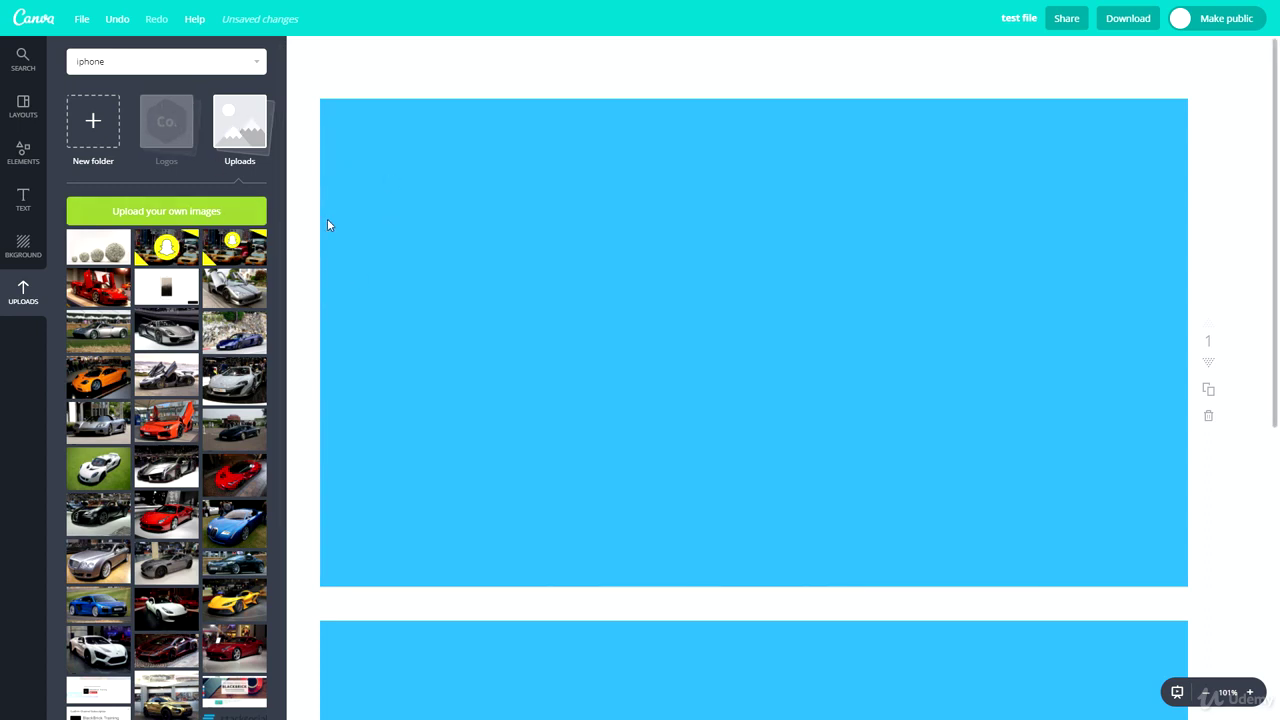
left_click_drag(95, 250, 558, 270)
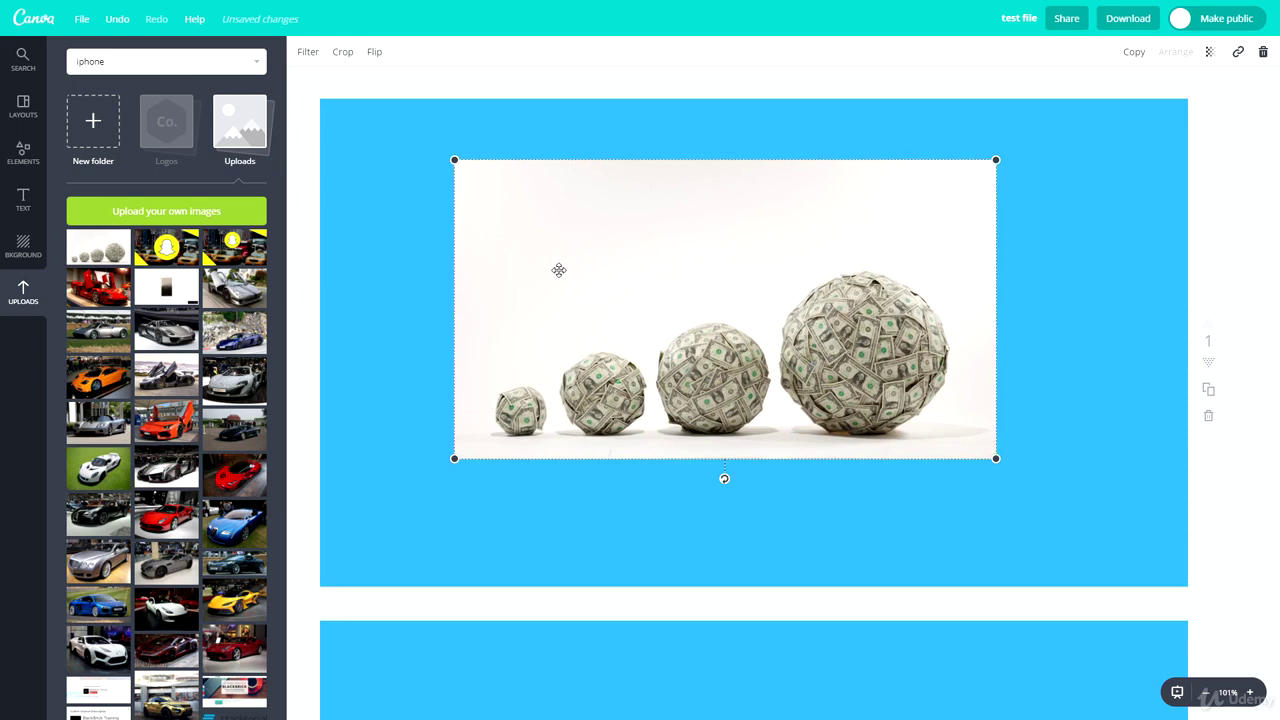
key("Delete")
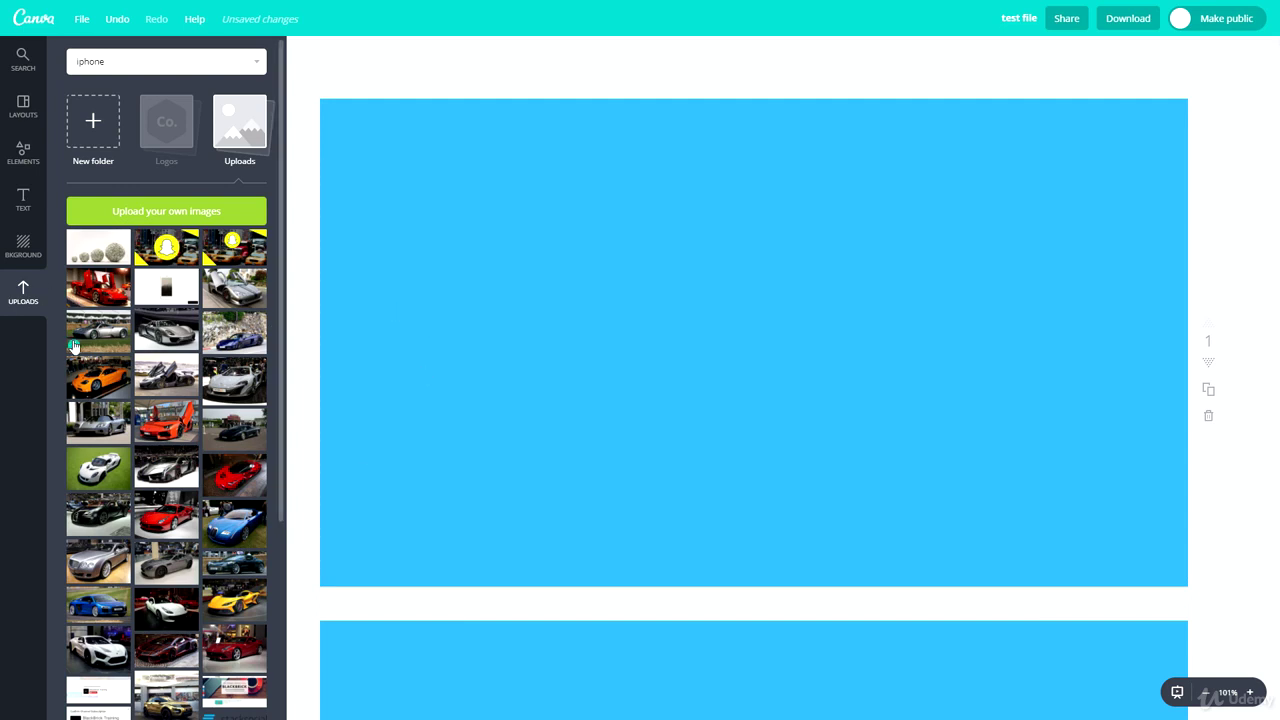
Browse the uploaded images and try to place the BlackBrick banner image on page 1
scroll(297, 571, "down", 3)
scroll(206, 623, "down", 3)
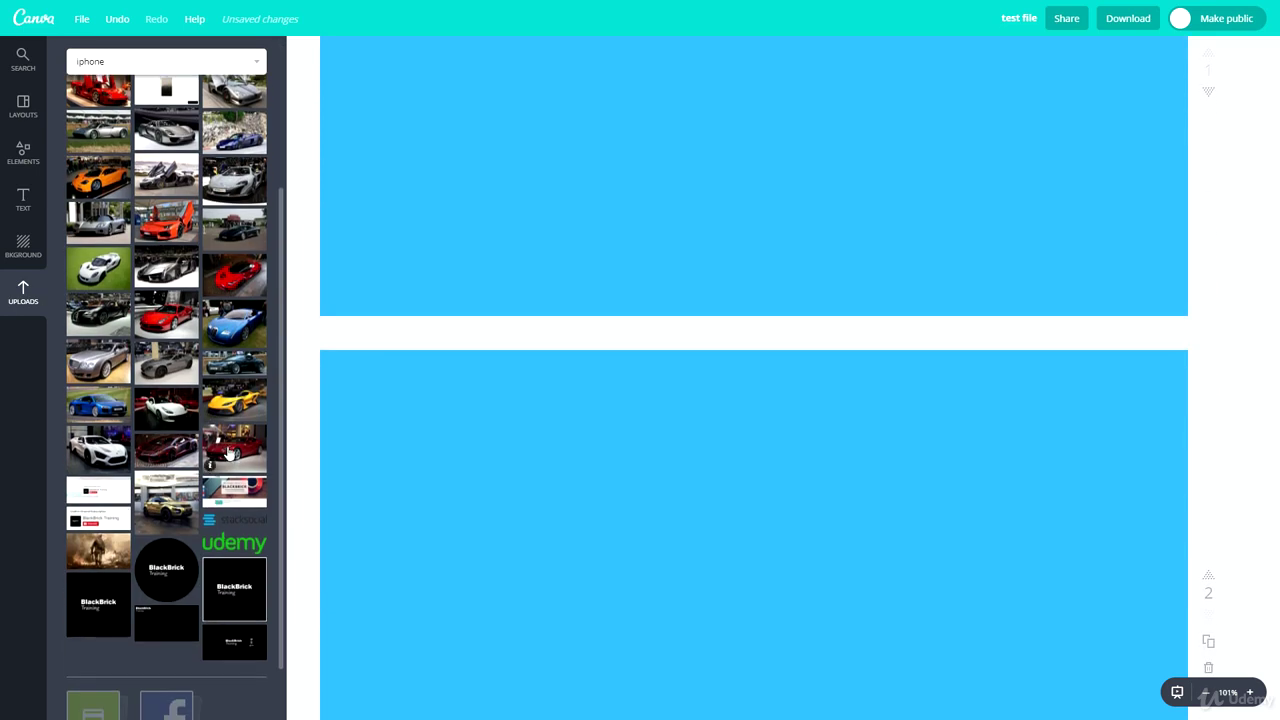
left_click_drag(230, 490, 657, 251)
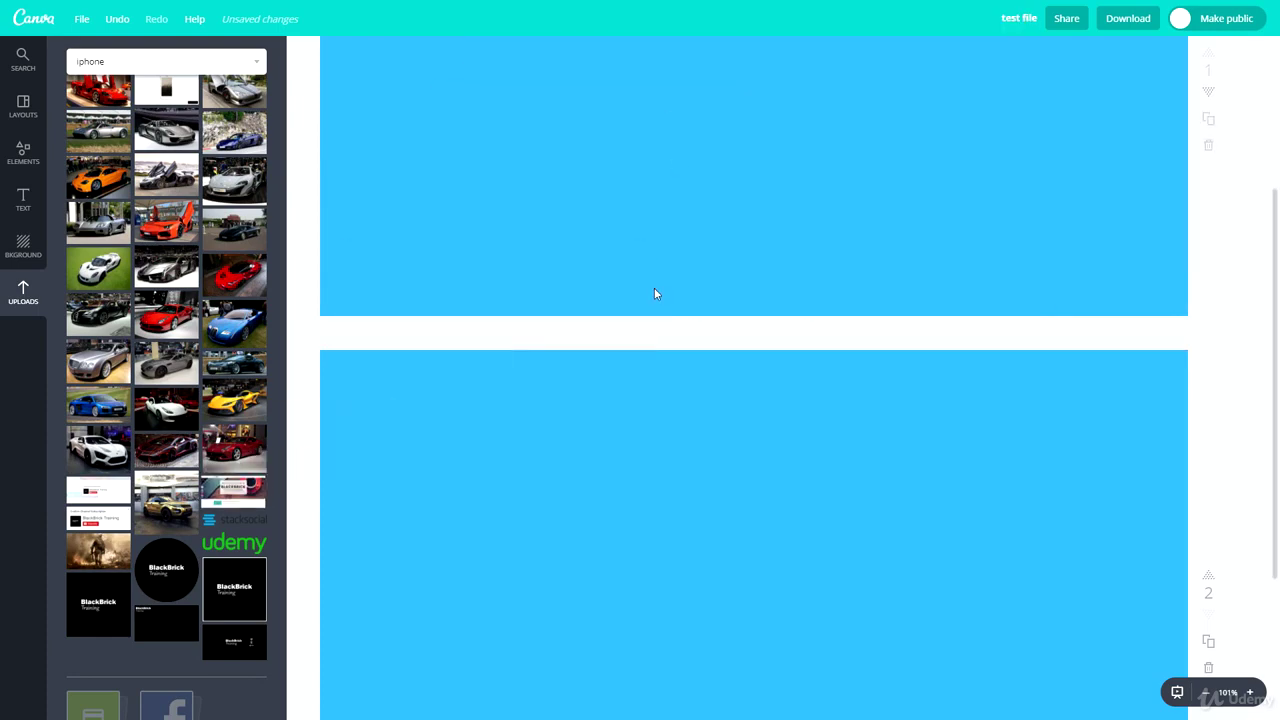
scroll(230, 350, "up", 4)
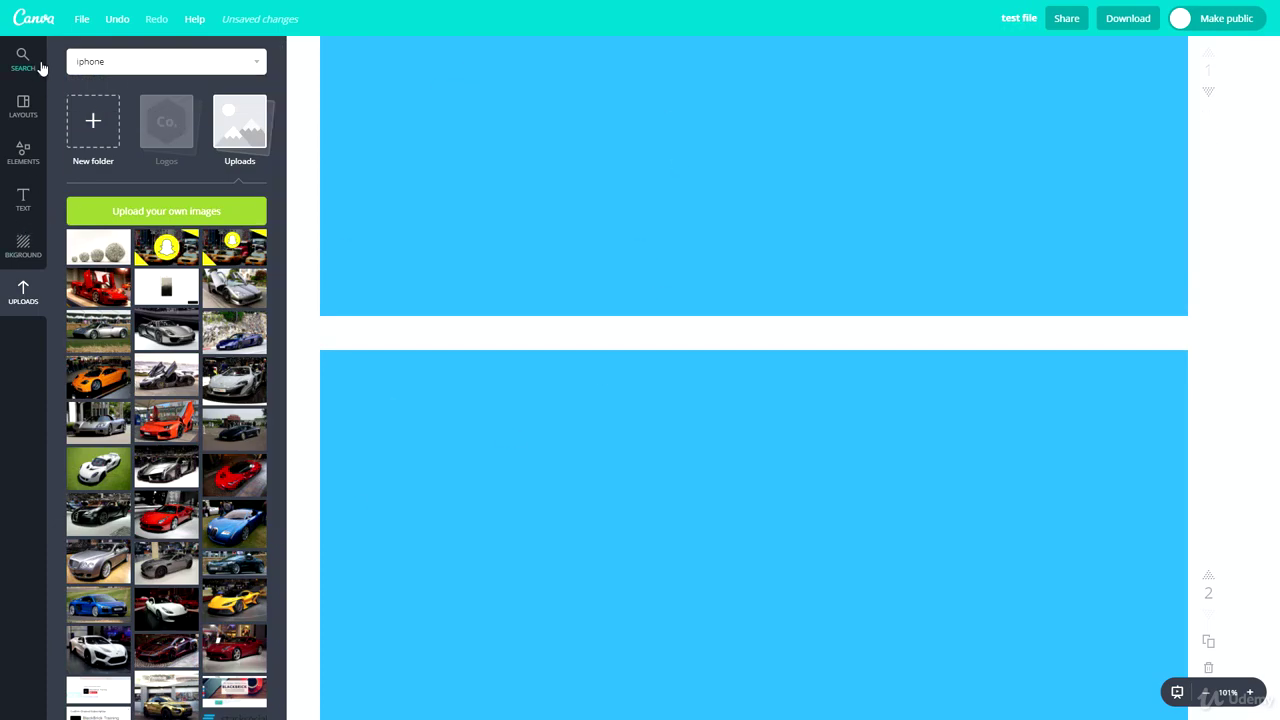
Return to the image search and look over both blue pages and the iphone results
left_click(41, 66)
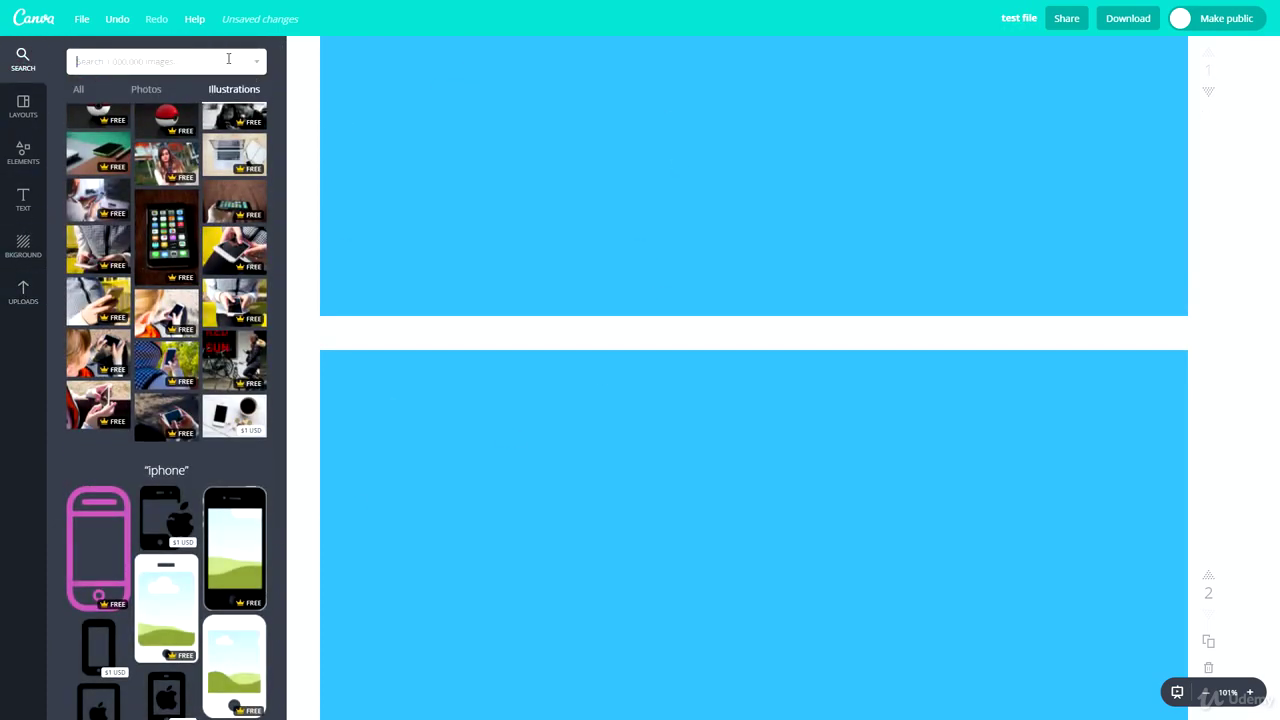
left_click(578, 166)
scroll(609, 226, "up", 3)
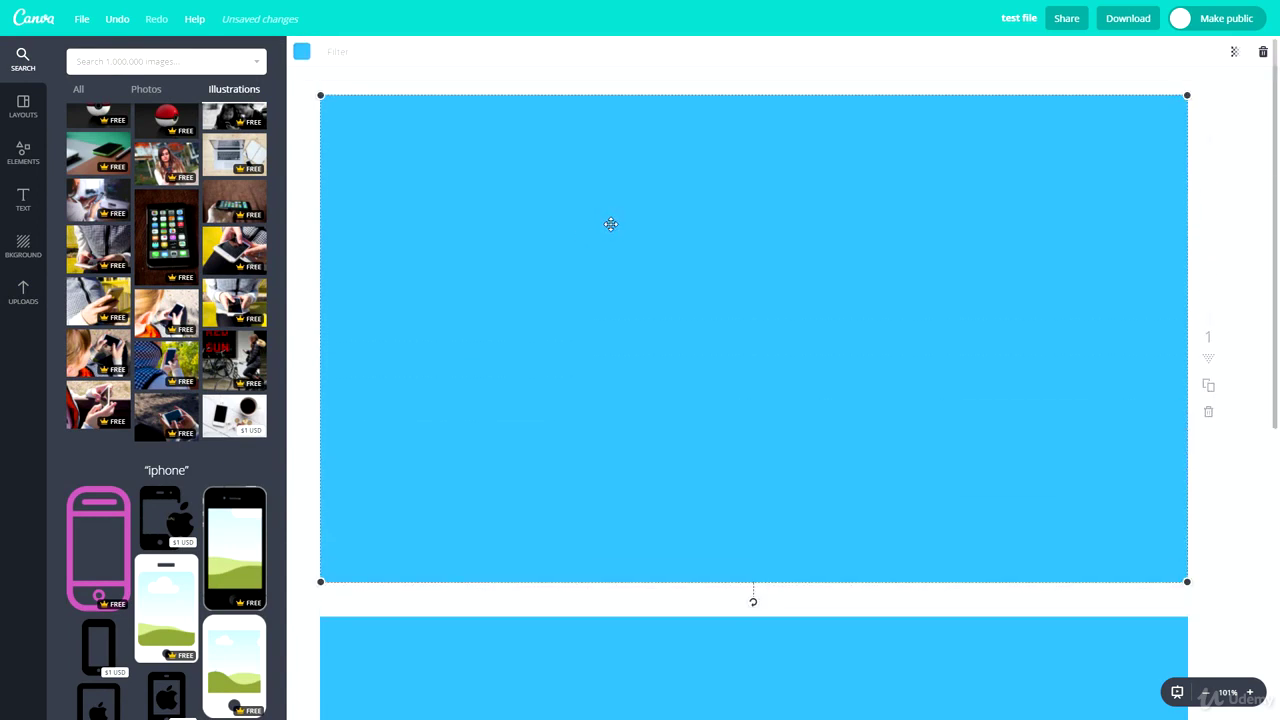
scroll(500, 230, "down", 3)
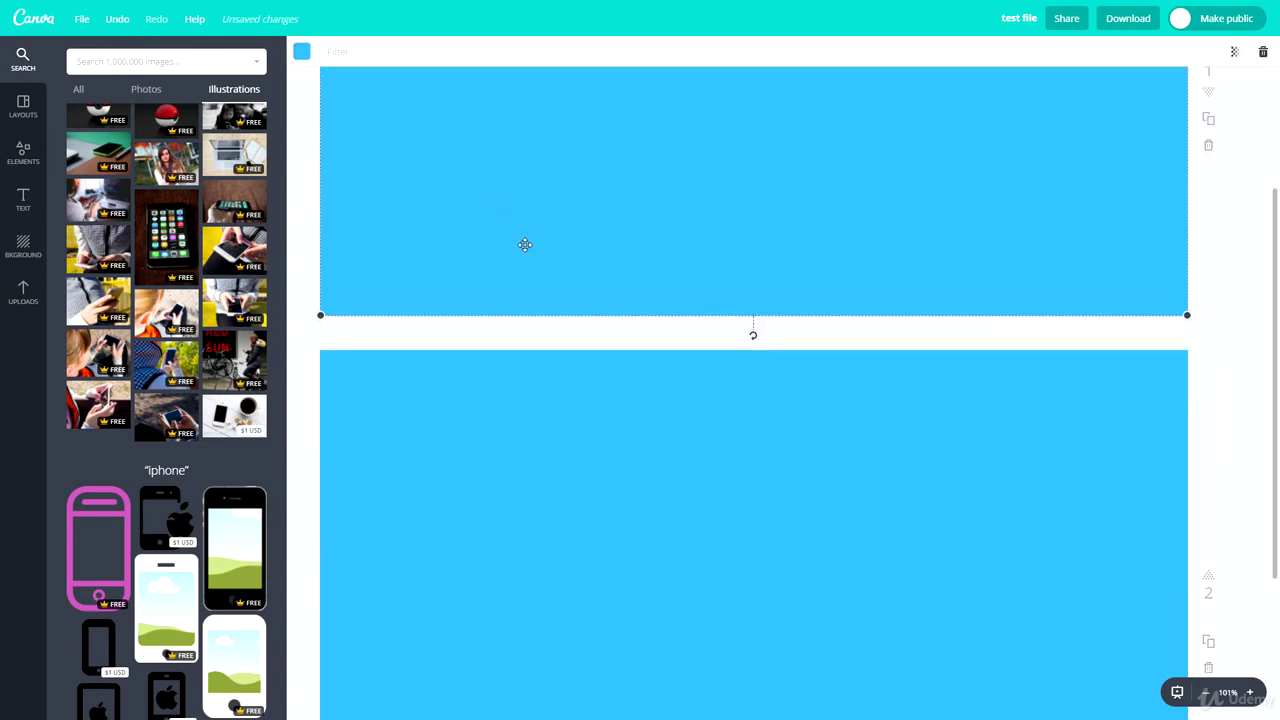
scroll(510, 270, "down", 2)
scroll(508, 274, "down", 1)
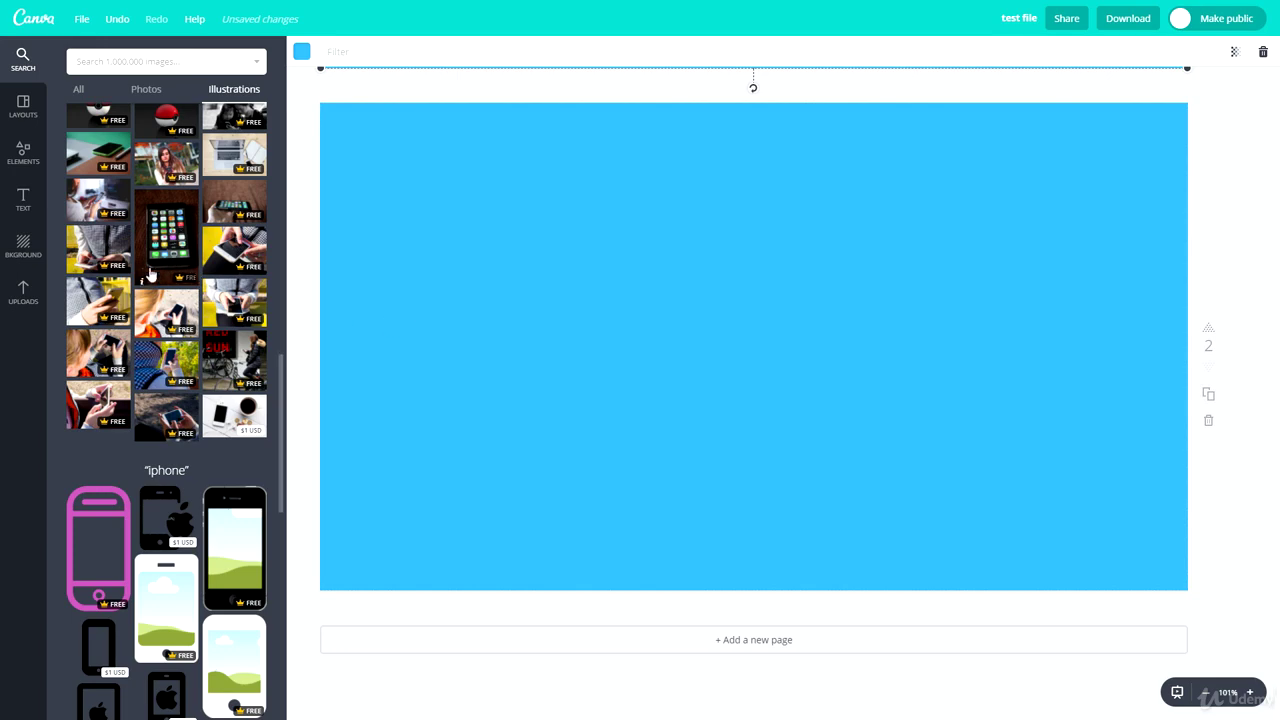
scroll(190, 445, "up", 10)
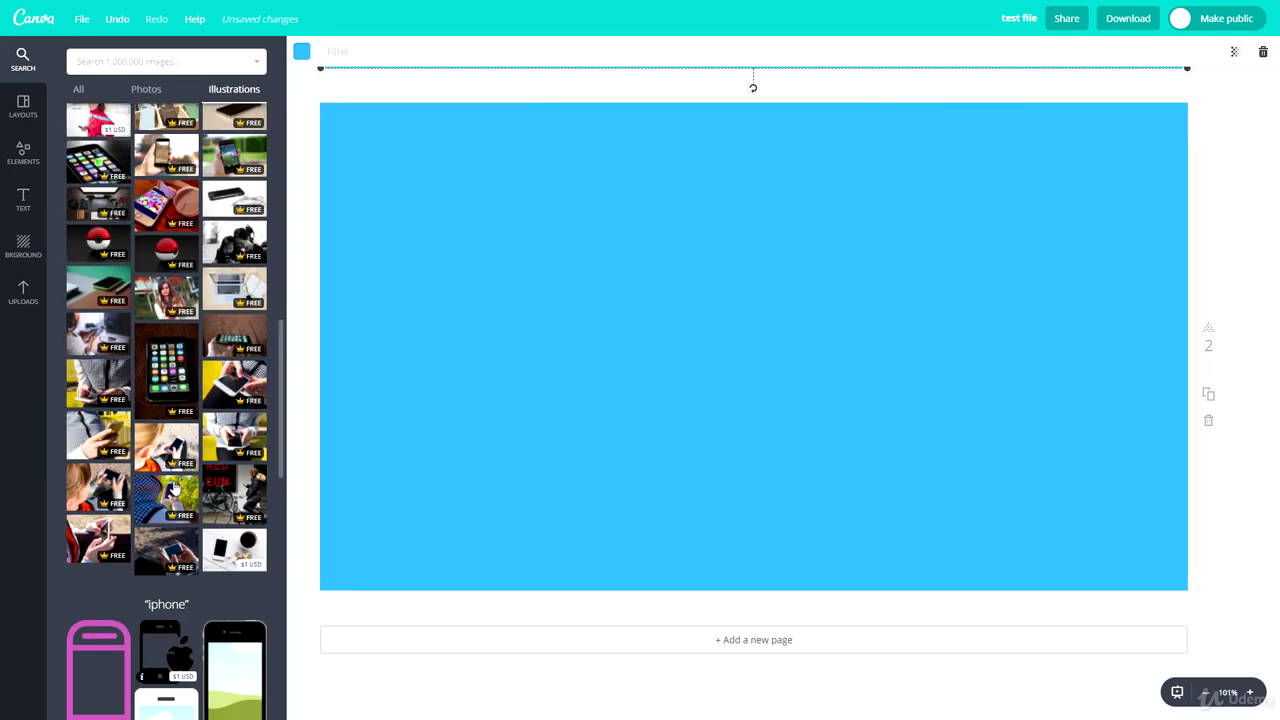